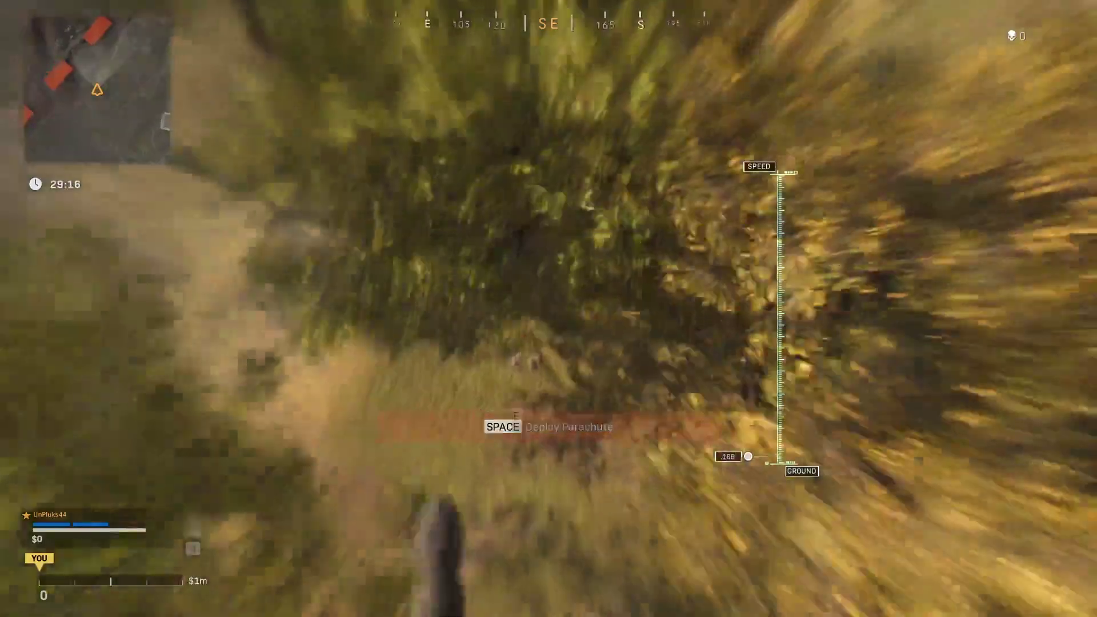
Parachute into the bushes, then crouch and briefly aim down the AX-50 scope.
key(space)
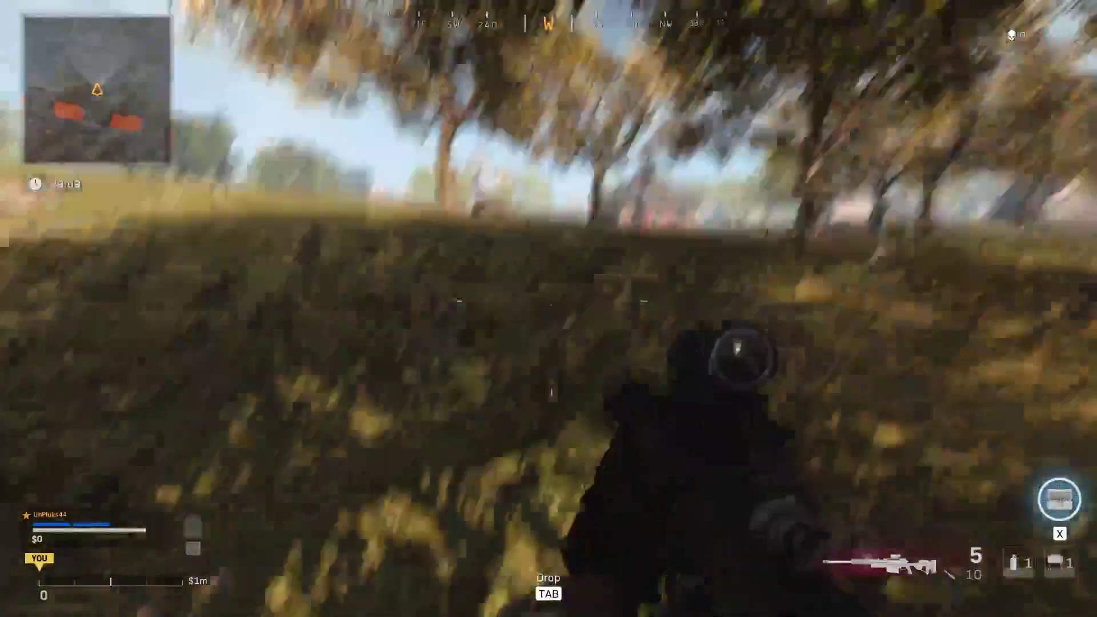
key(c)
right_click(549, 308)
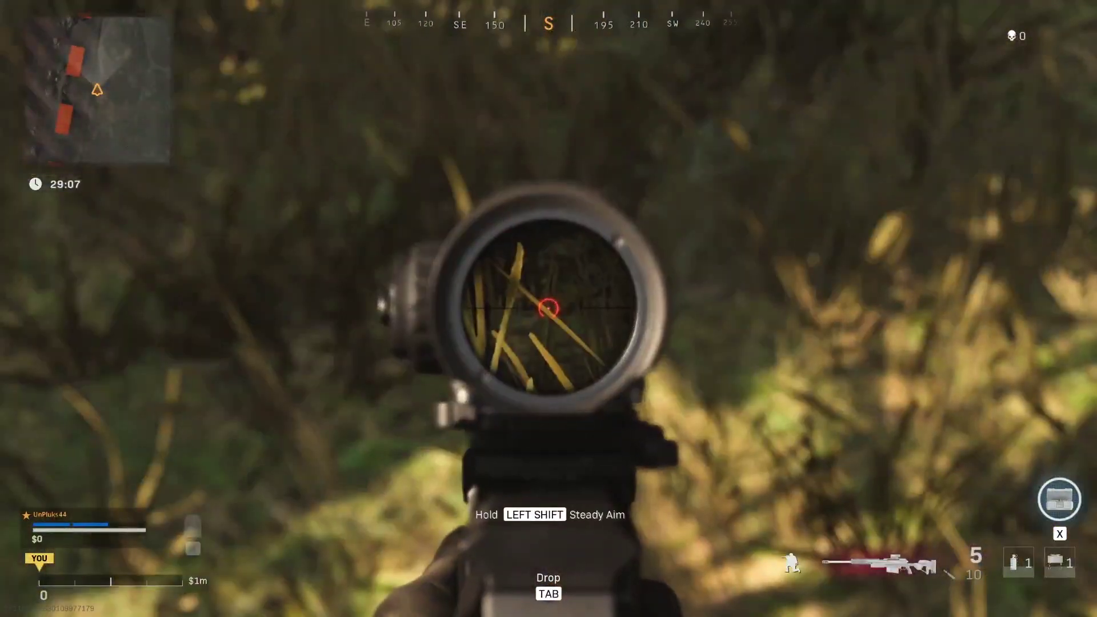
key(c)
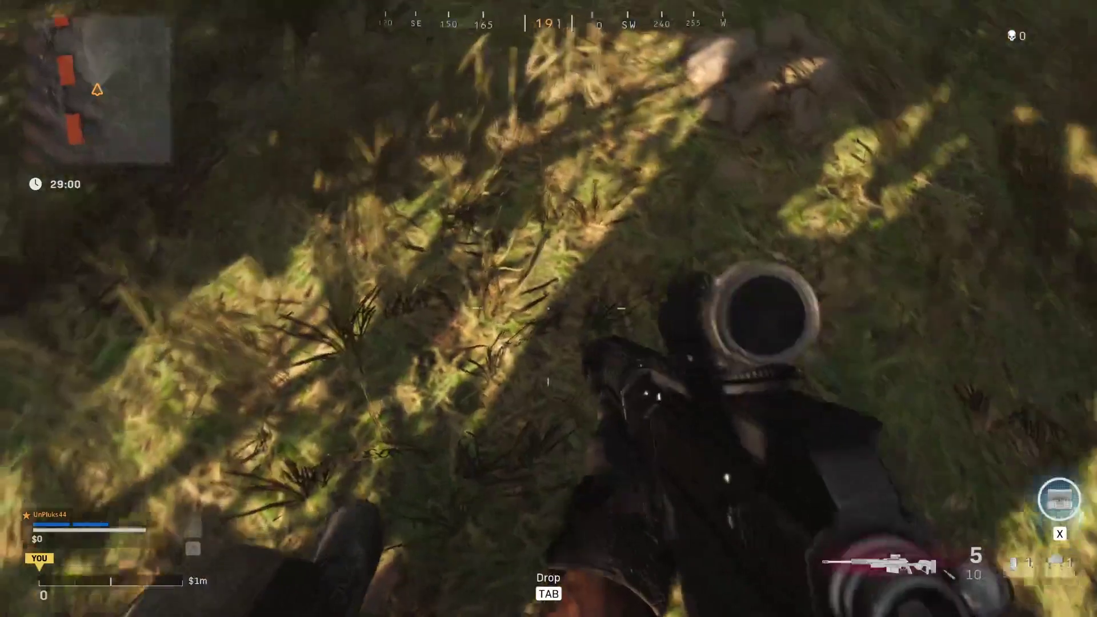
Raise and lower the rifle scope repeatedly, scanning up toward the trees.
right_click(548, 309)
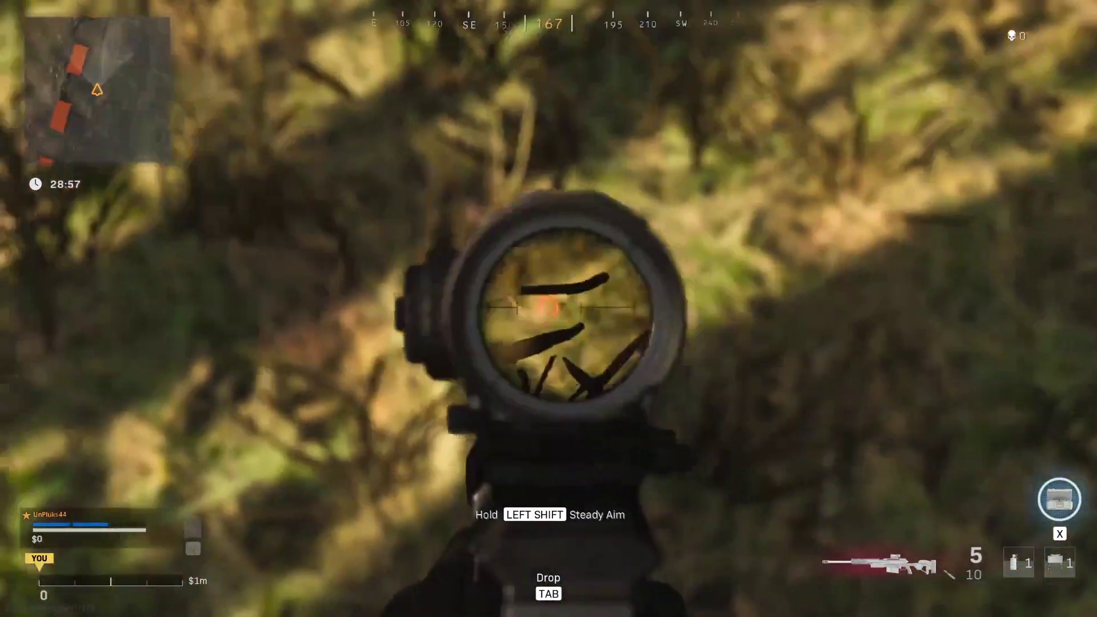
right_click(549, 308)
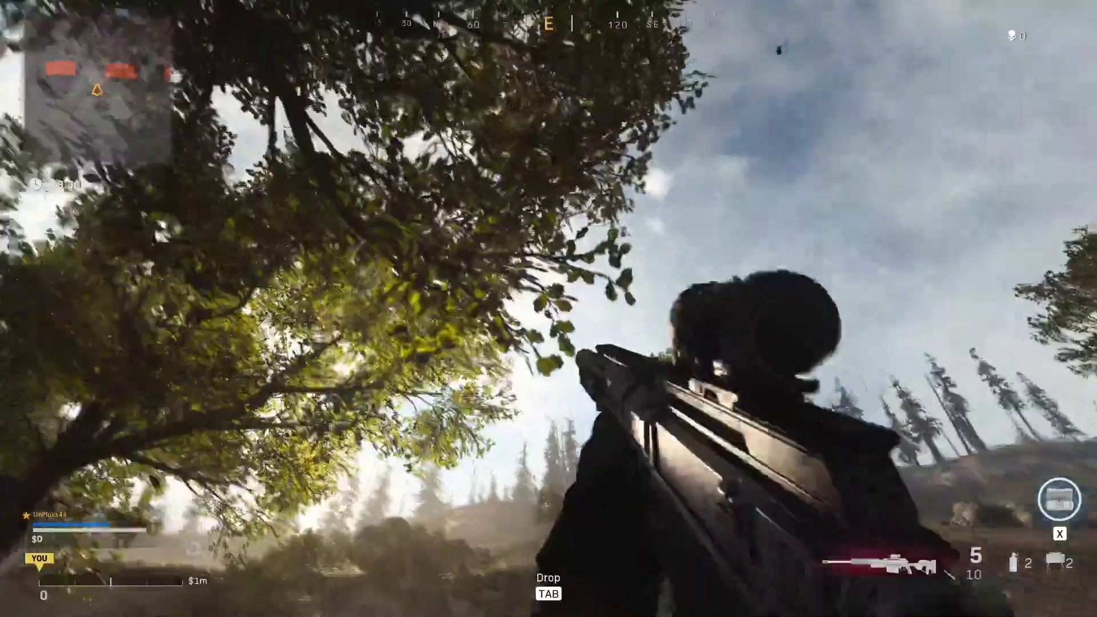
right_click(548, 308)
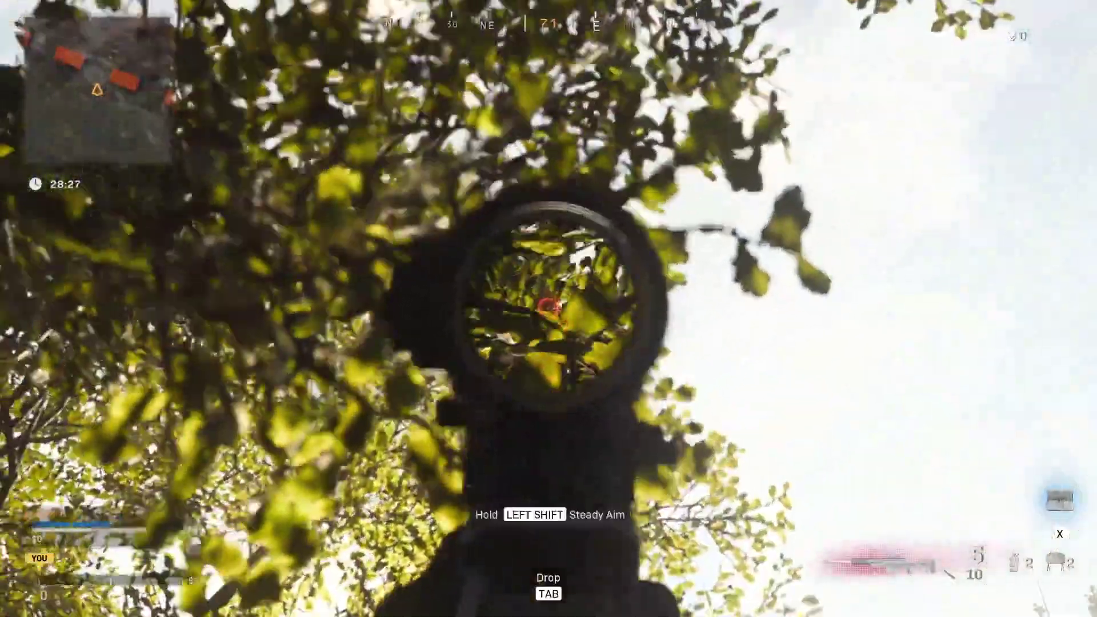
right_click(548, 309)
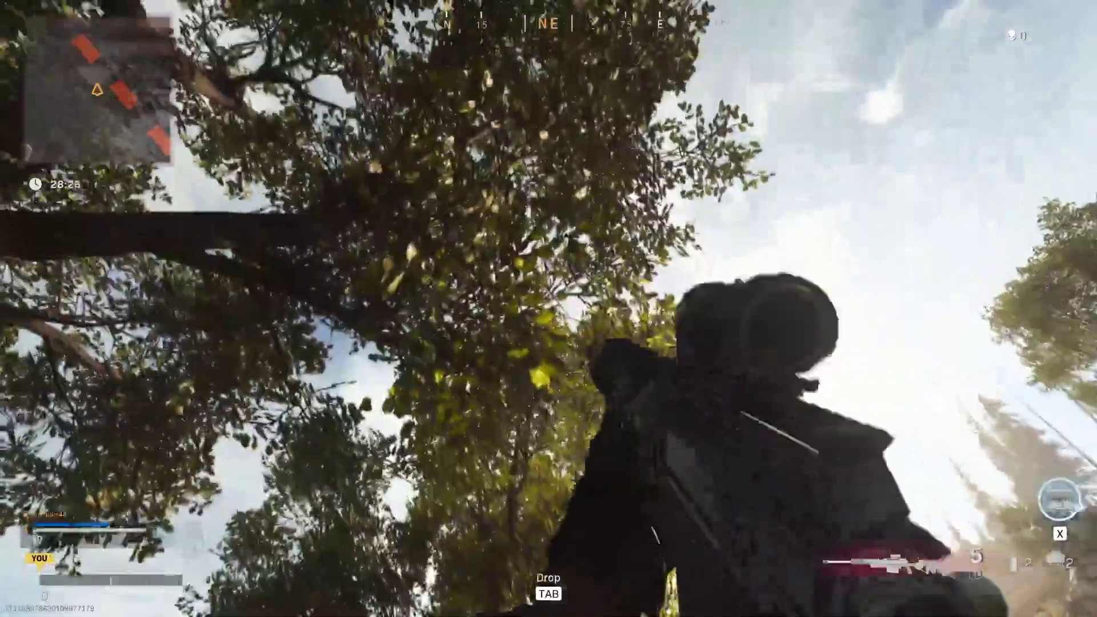
right_click(549, 309)
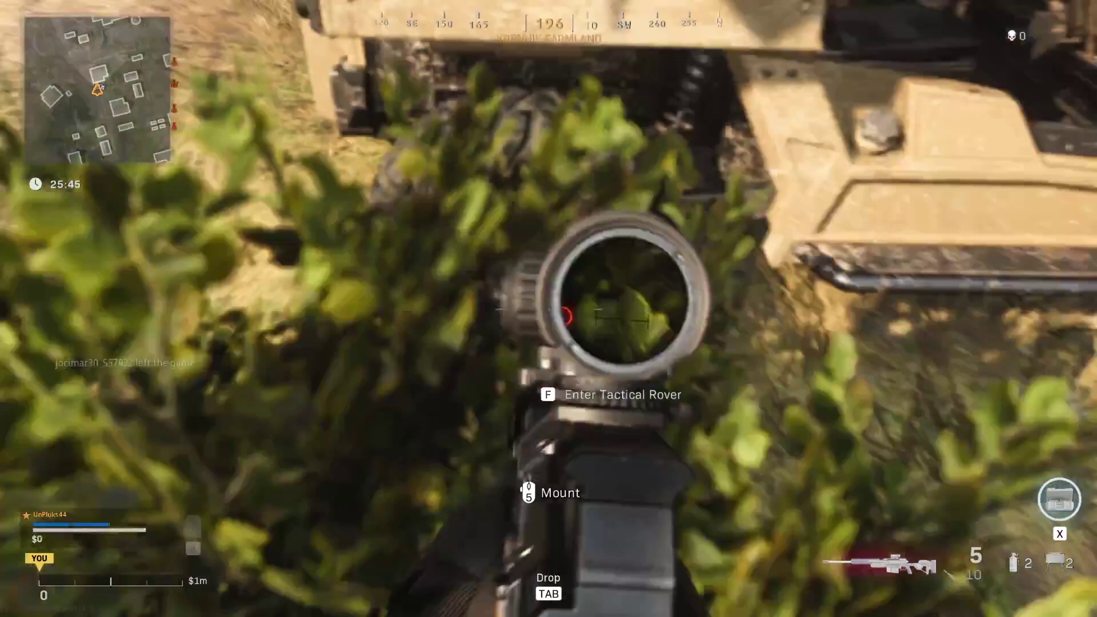
Board the Tactical Rover and drive through the gate and along the fence to the dropped weapons.
key(f)
key(w)
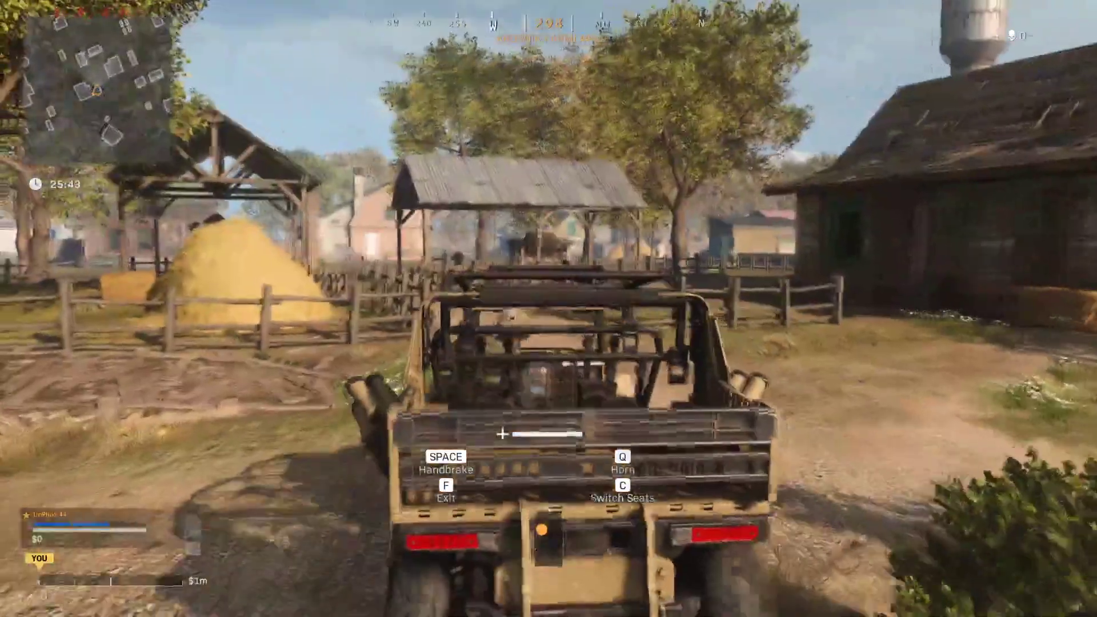
key(w)
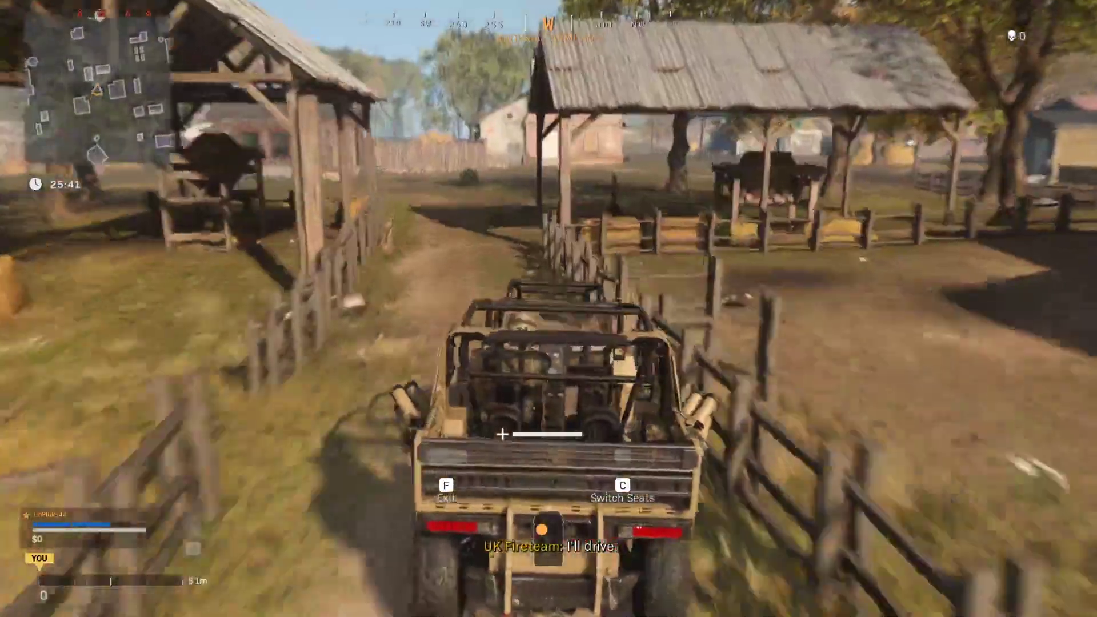
key(w)
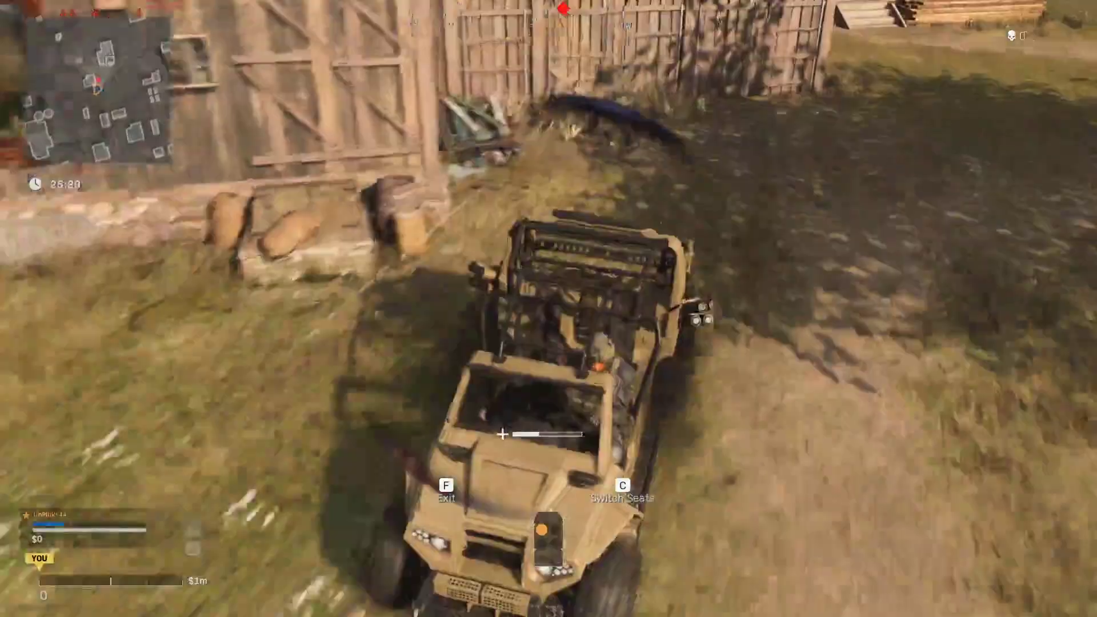
key(w)
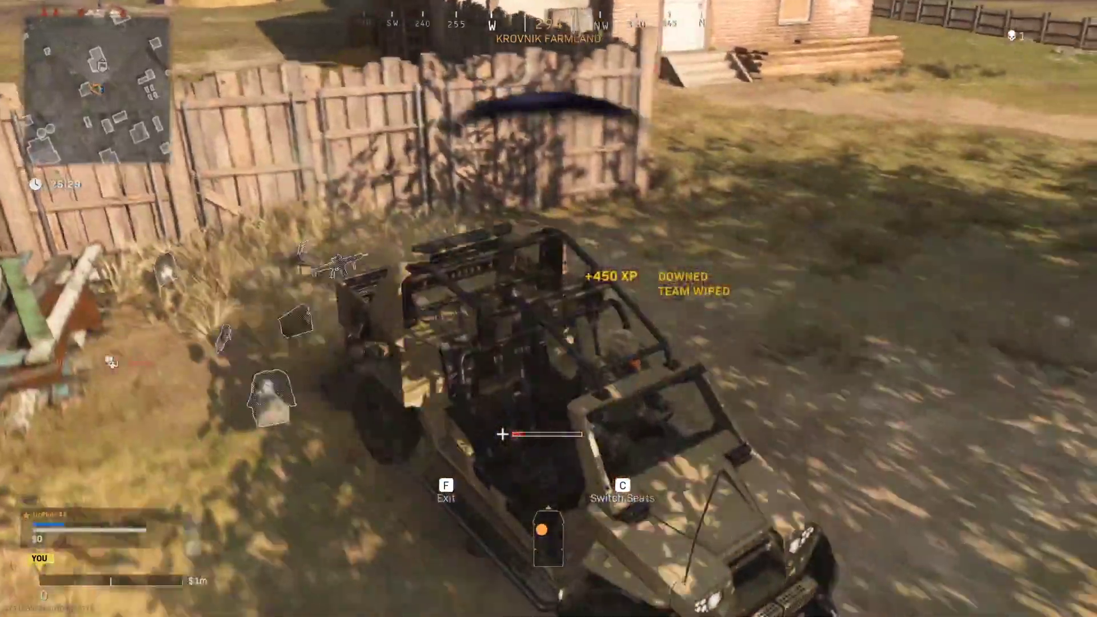
key(w)
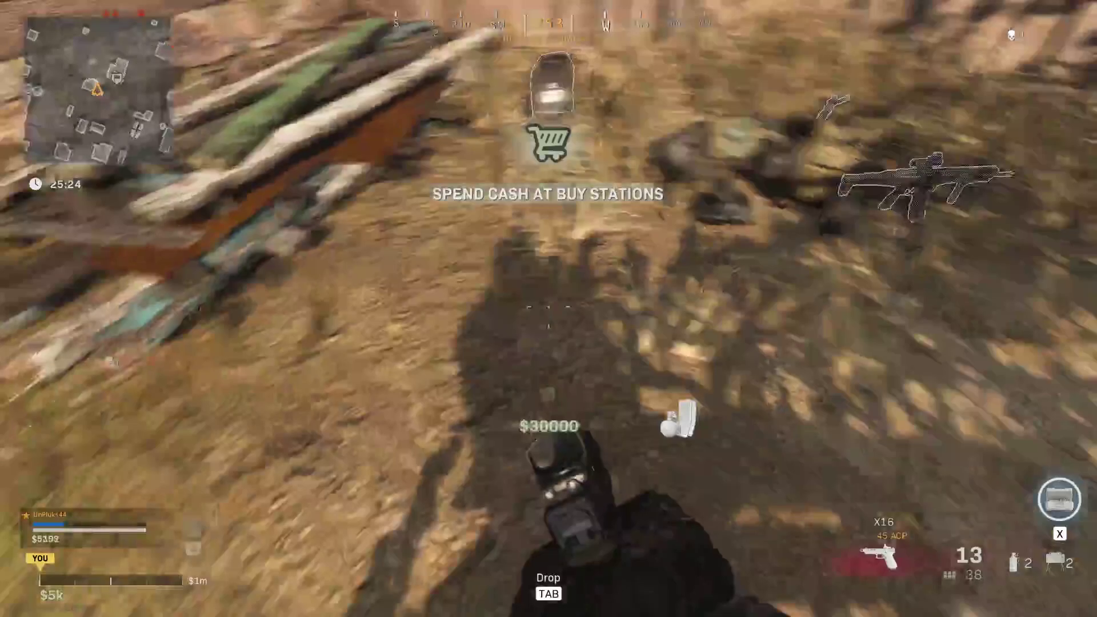
key(w)
Swap the X16 pistol for the Kilo 141, cycle weapons, crouch in the grass and aim.
key(f)
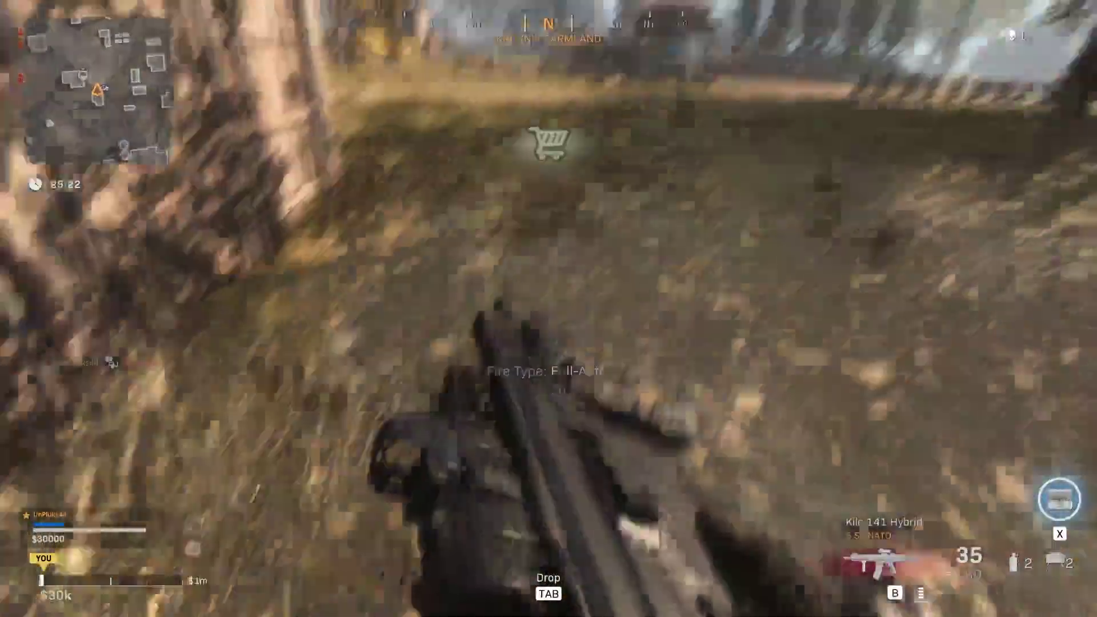
key(w)
key(1)
key(1)
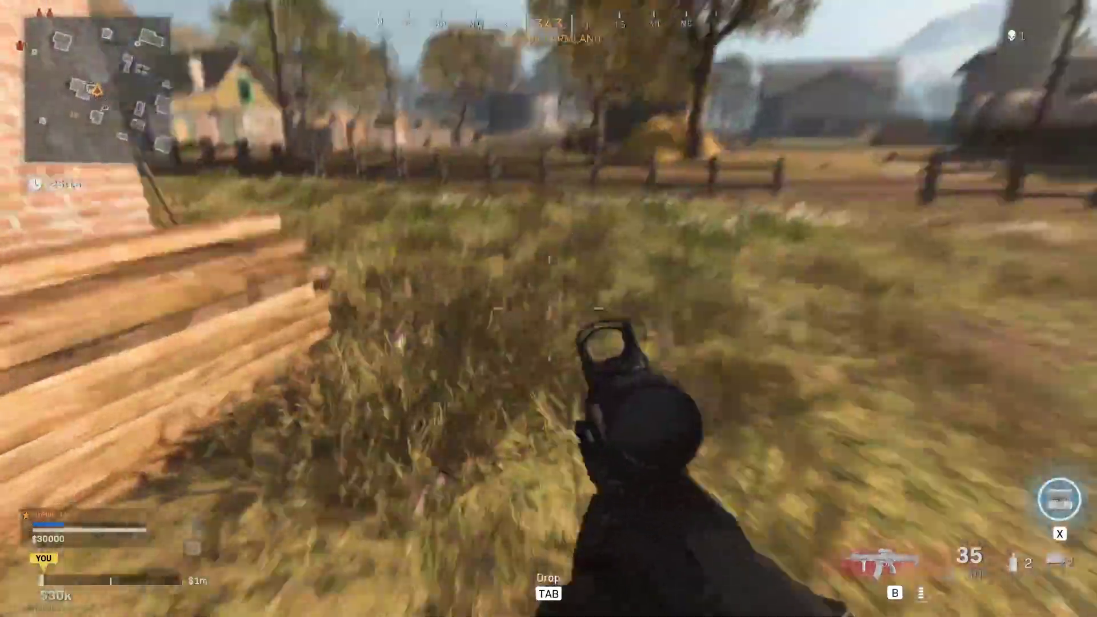
key(c)
key(1)
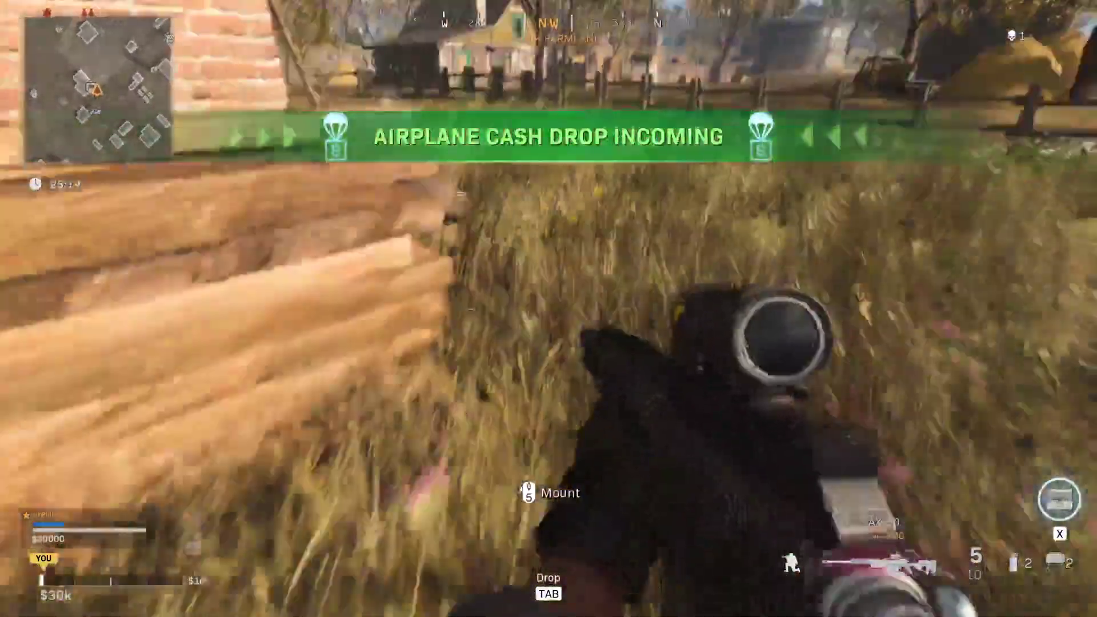
key(1)
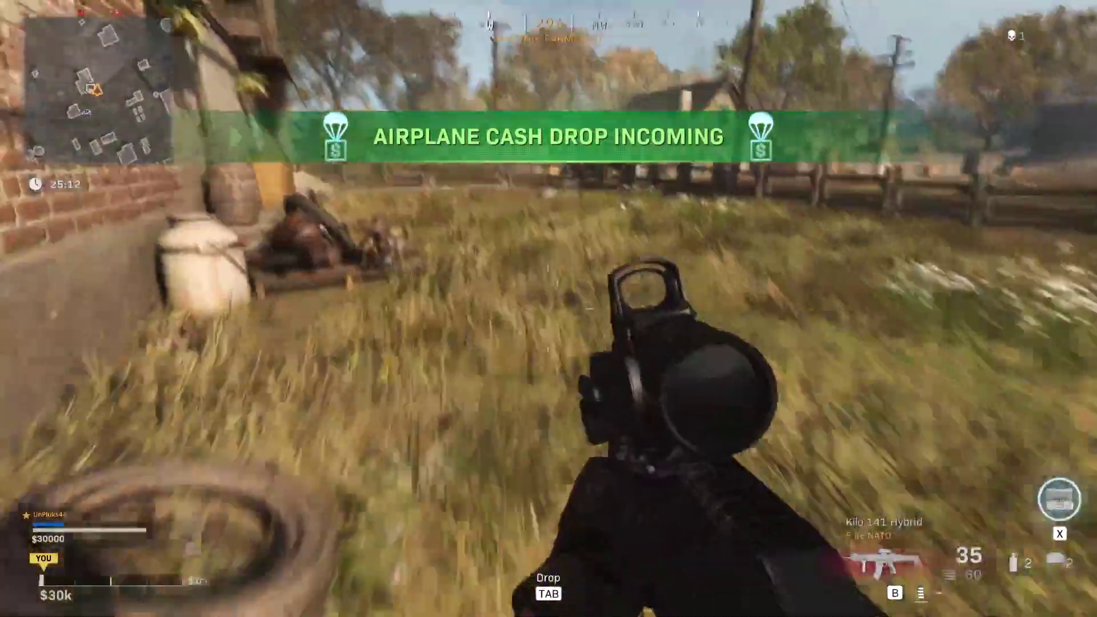
right_click(549, 309)
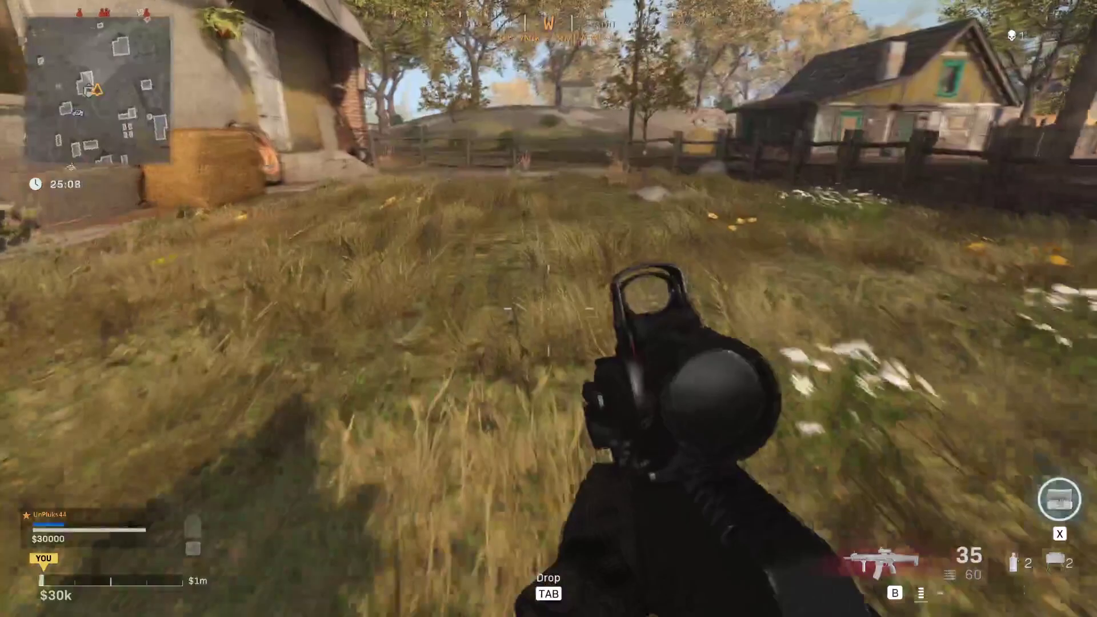
right_click(548, 308)
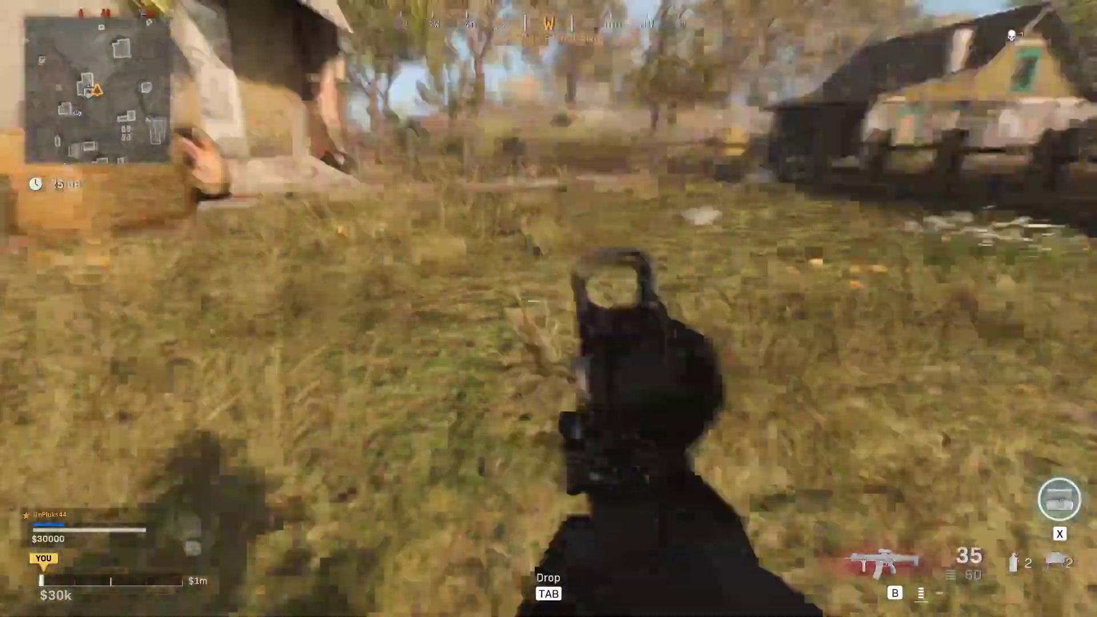
Sprint through the fence gap and along the road toward the wooden shed.
key(shift+w)
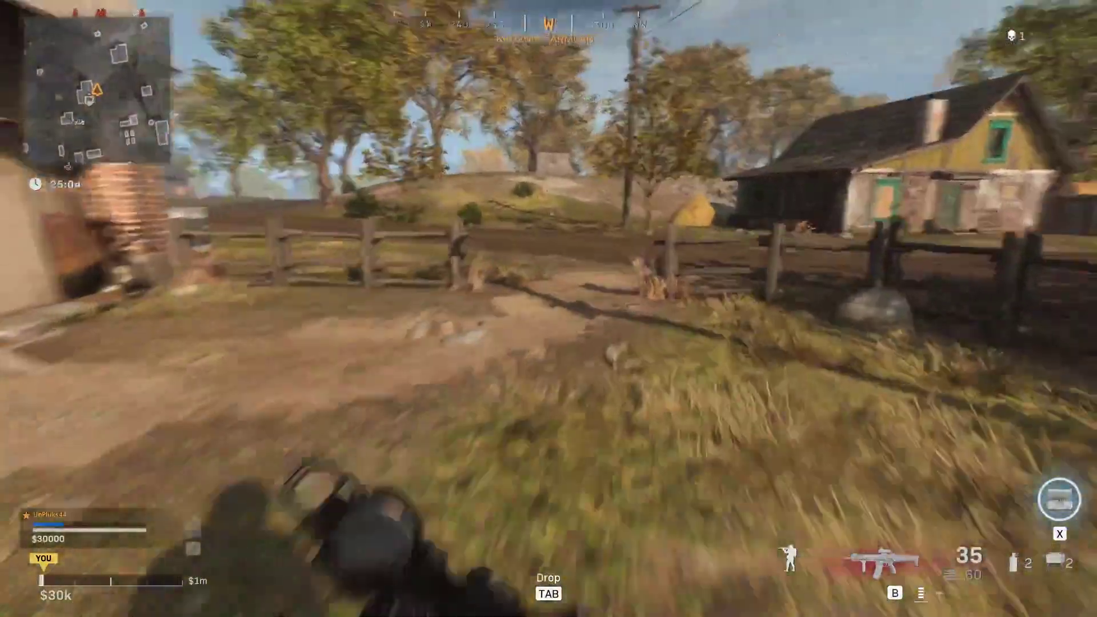
key(w)
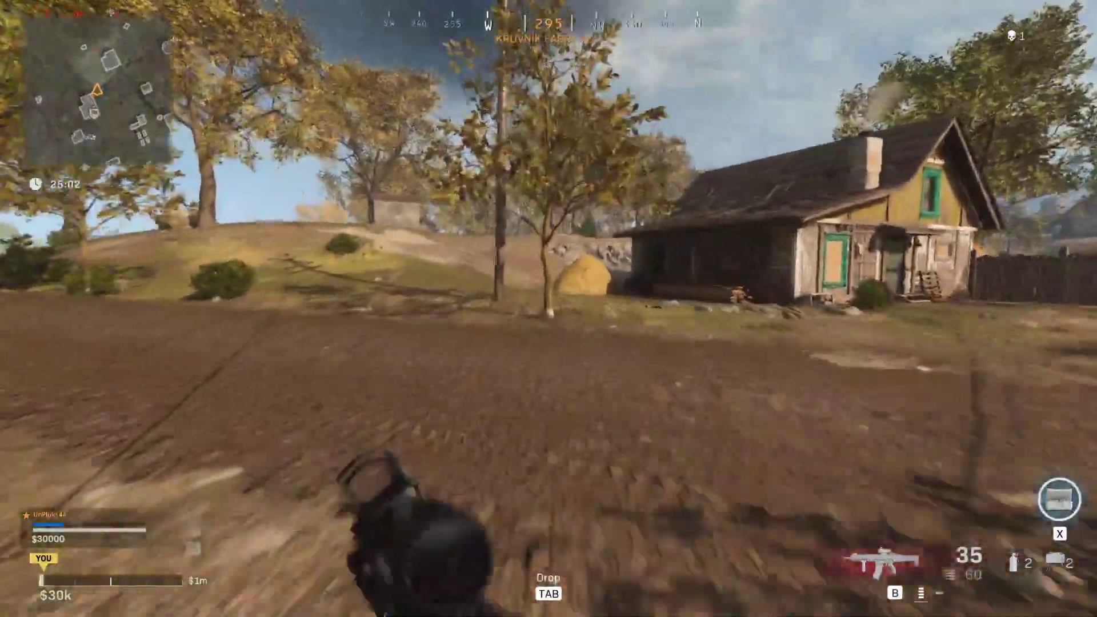
key(w)
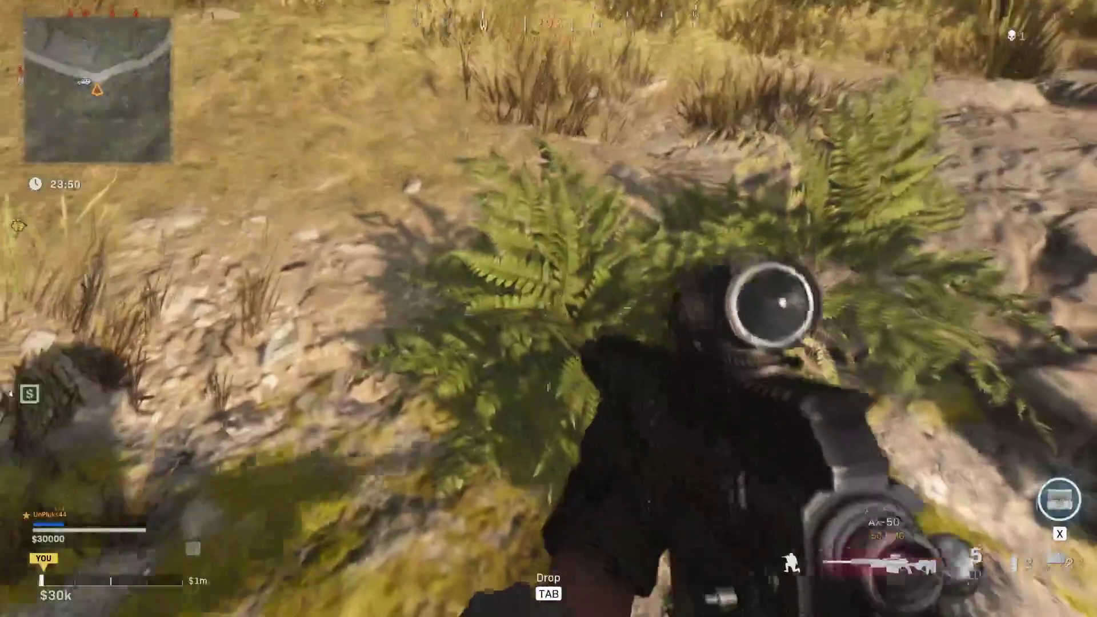
Aim the rifle scope at the fern, then lower it back to hip view.
right_click(549, 308)
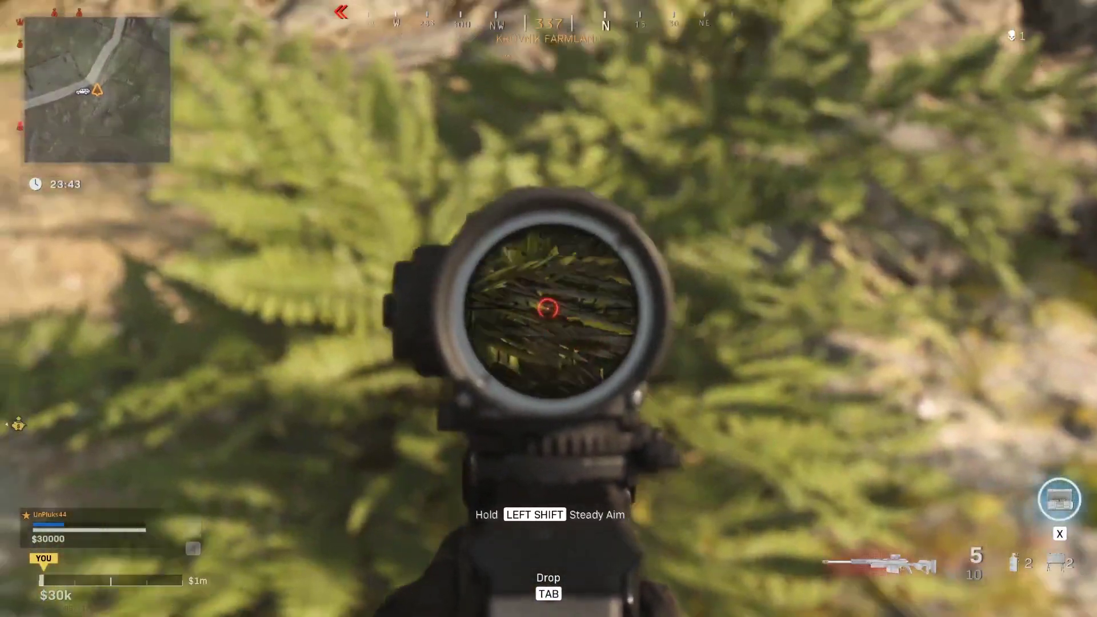
right_click(548, 308)
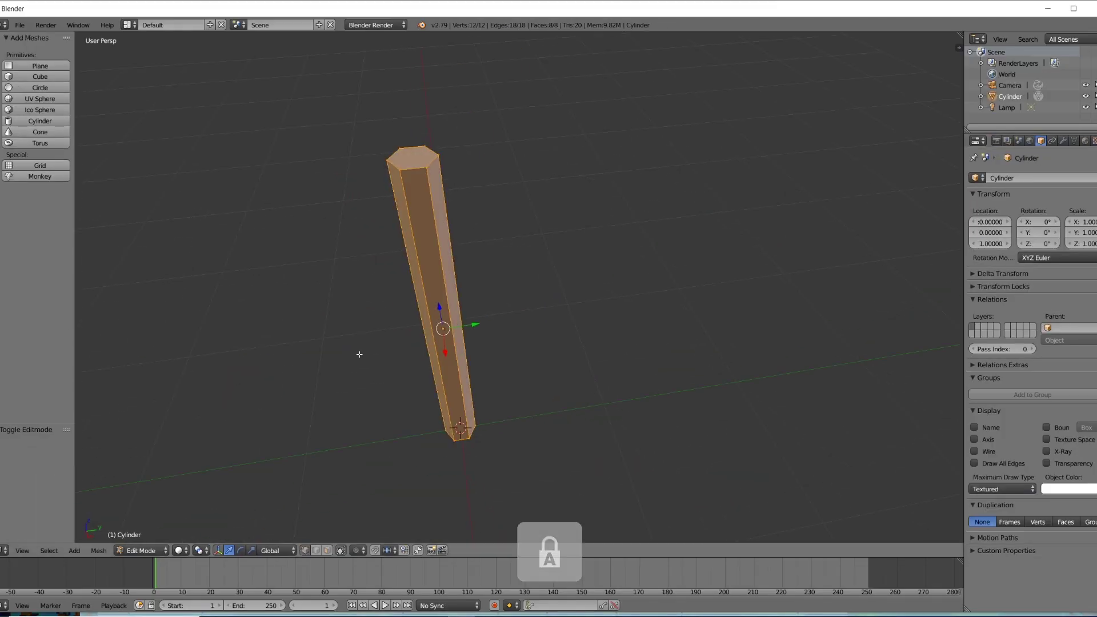
Extrude the stem upward into a bent section with its tip tapered to 0.406.
right_click(529, 333)
key(ctrl+z)
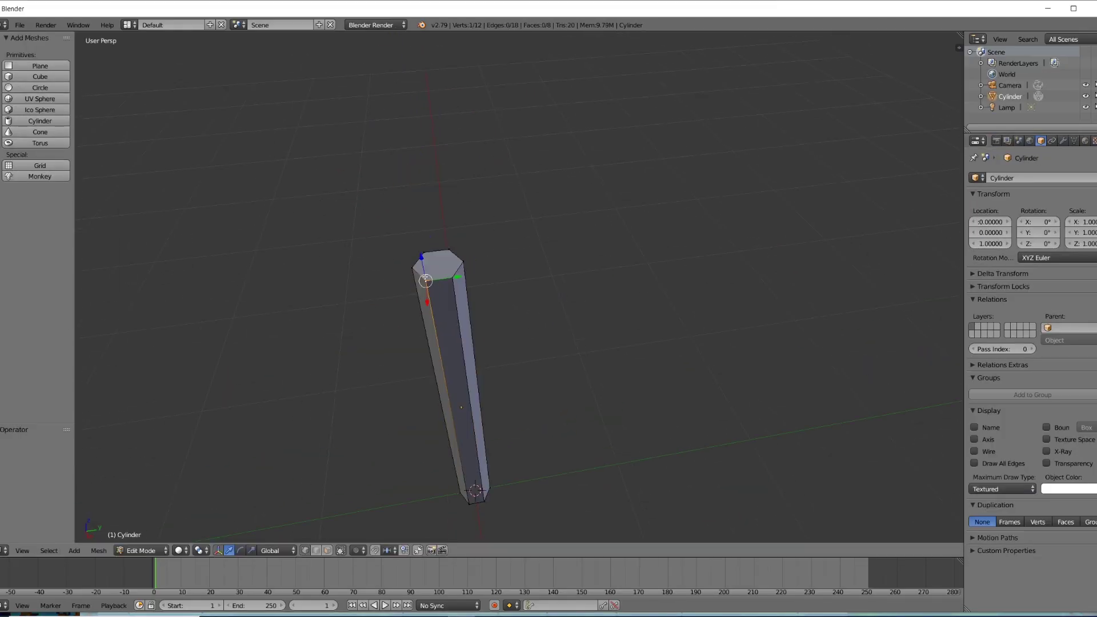
middle_drag(426, 278, 367, 215)
key(e)
click(404, 166)
key(s)
middle_drag(404, 166, 581, 254)
key(e)
key(s)
click(574, 211)
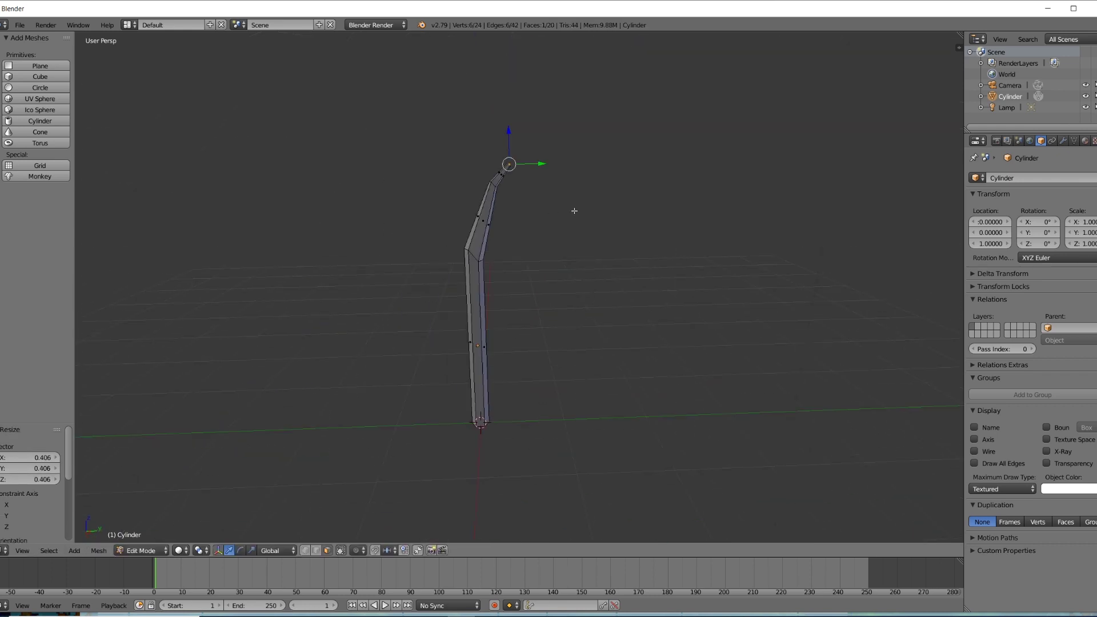
middle_drag(574, 211, 400, 342)
Add a 10×10 grid leaf and place a duplicate rotated 180° on Z opposite it.
click(47, 169)
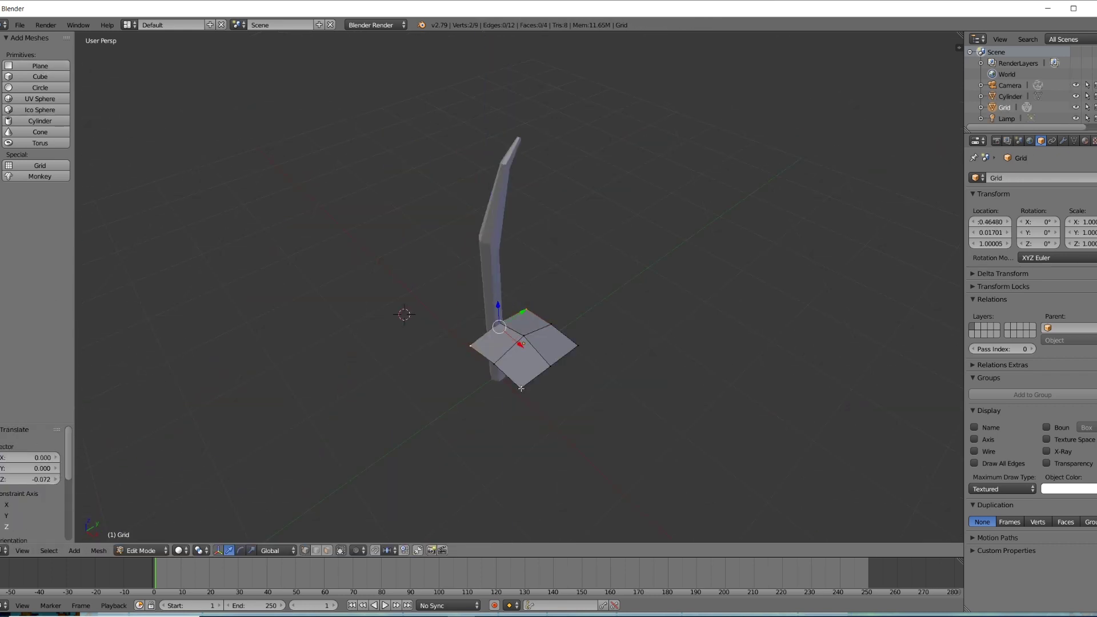
middle_drag(514, 286, 571, 246)
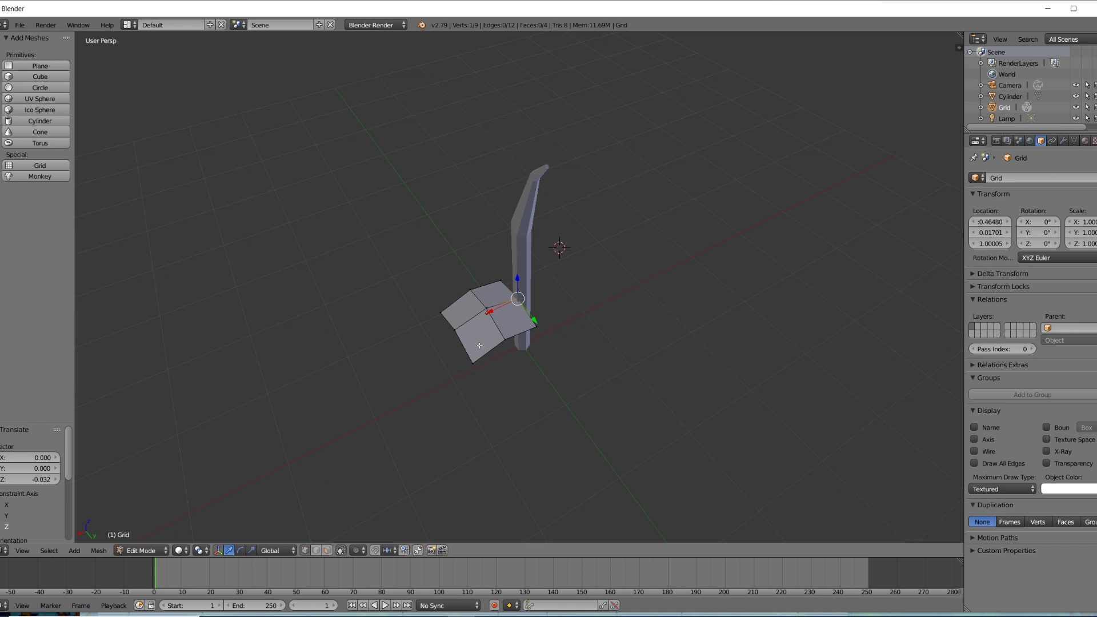
key(Tab)
click(100, 550)
click(177, 427)
click(585, 350)
key(r)
key(z)
key(1)
key(8)
key(0)
key(Return)
middle_drag(585, 350, 514, 320)
drag(585, 284, 585, 277)
mouse_move(548, 286)
middle_down()
mouse_move(427, 275)
mouse_move(531, 279)
middle_up()
Duplicate more leaf planes, rotating them on Z to position around the stem.
click(100, 550)
click(172, 423)
click(577, 237)
key(r)
key(z)
middle_drag(577, 237, 514, 285)
click(100, 550)
click(171, 423)
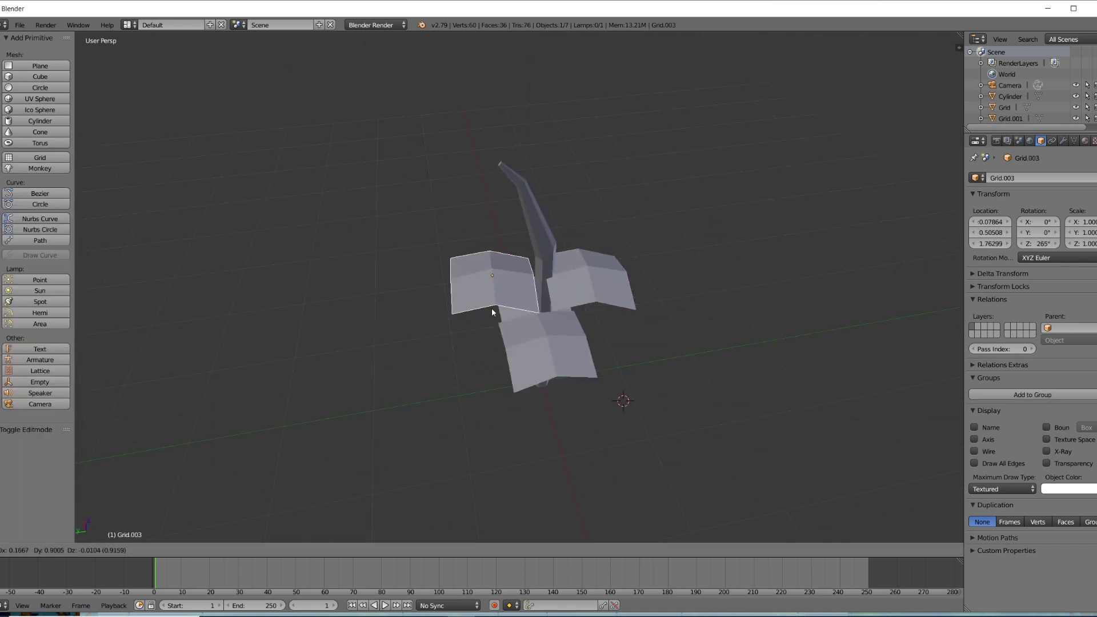
click(491, 307)
Scale the stem down to 0.645 and open a tomato leaf reference image.
middle_drag(617, 287, 542, 228)
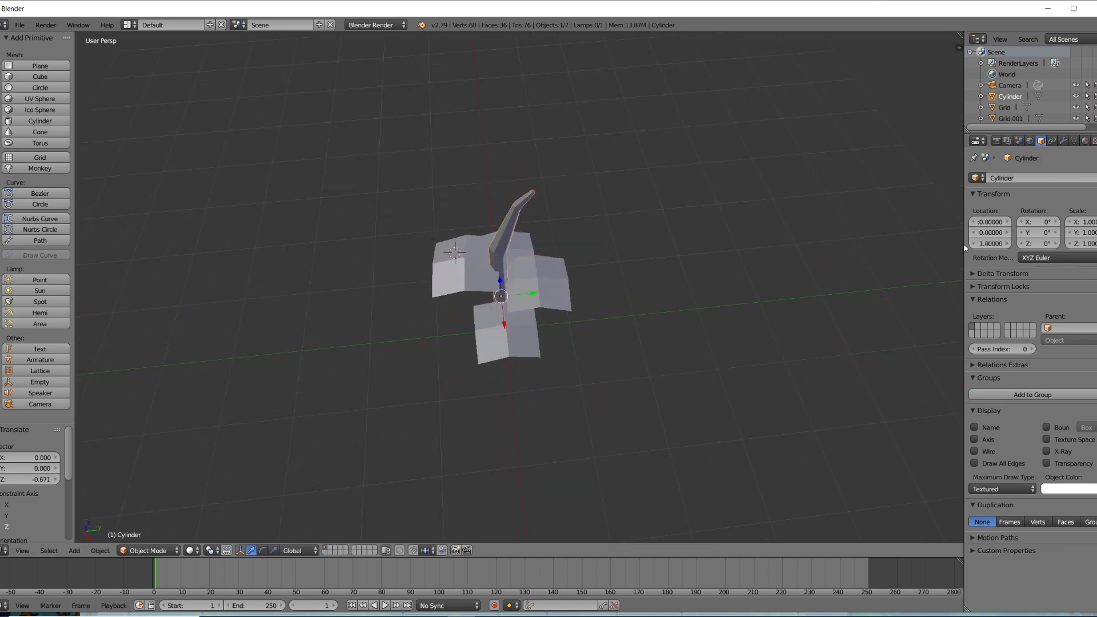
middle_drag(571, 297, 619, 313)
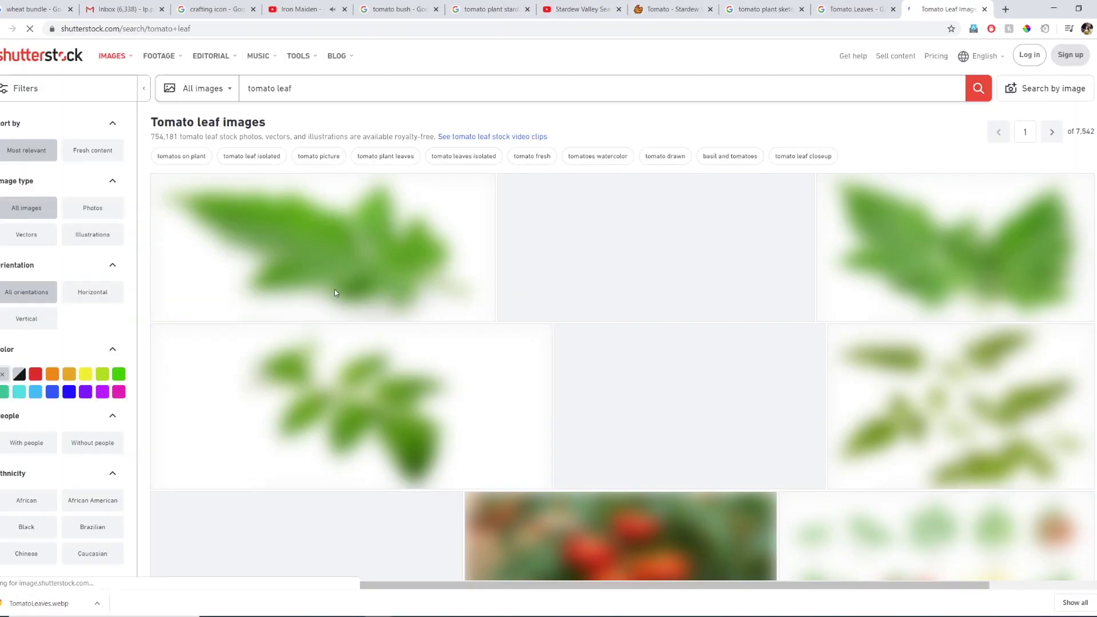
click(334, 289)
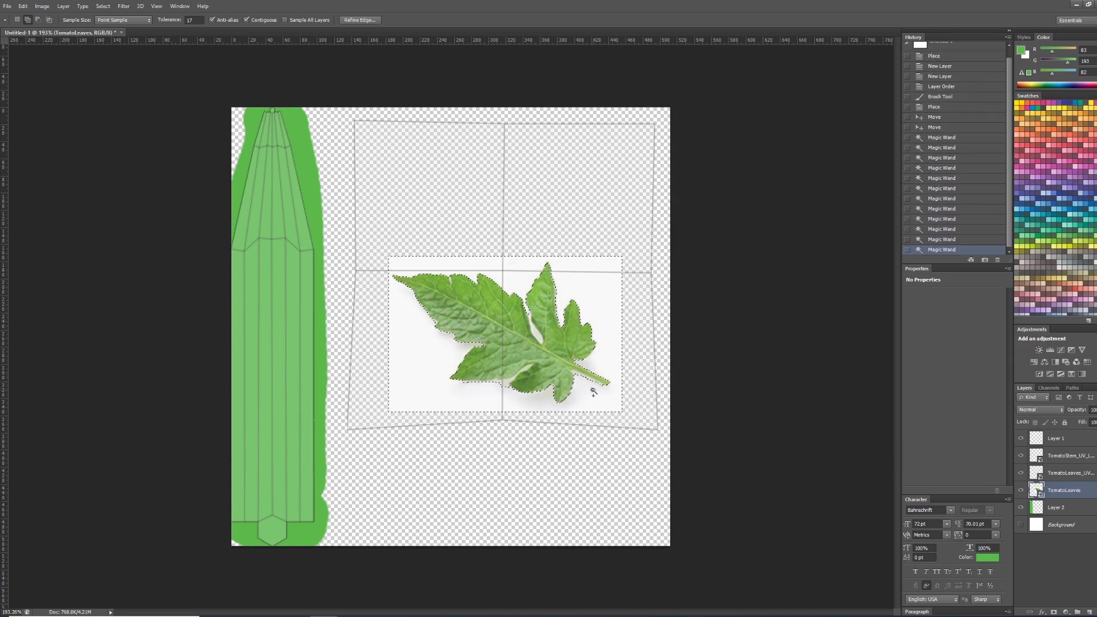
Delete the leaf's white background and erase the leftover fringe along its lower edge.
alt+scroll(515, 330, up, 5)
key(Delete)
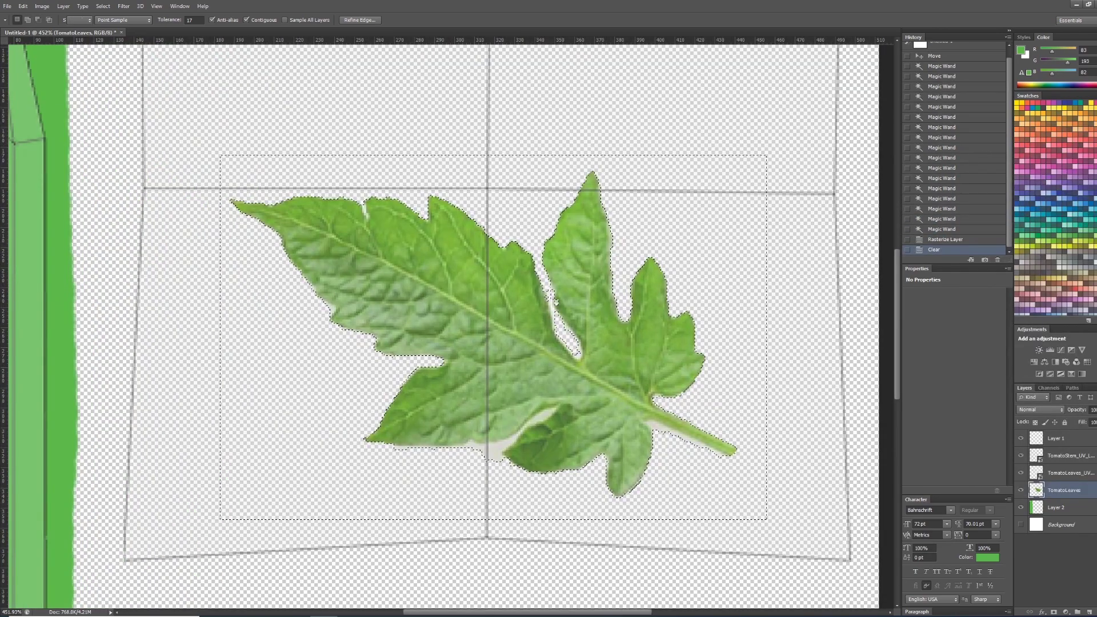
key(e)
key(ctrl+d)
click(26, 20)
drag(395, 357, 429, 359)
drag(442, 364, 432, 363)
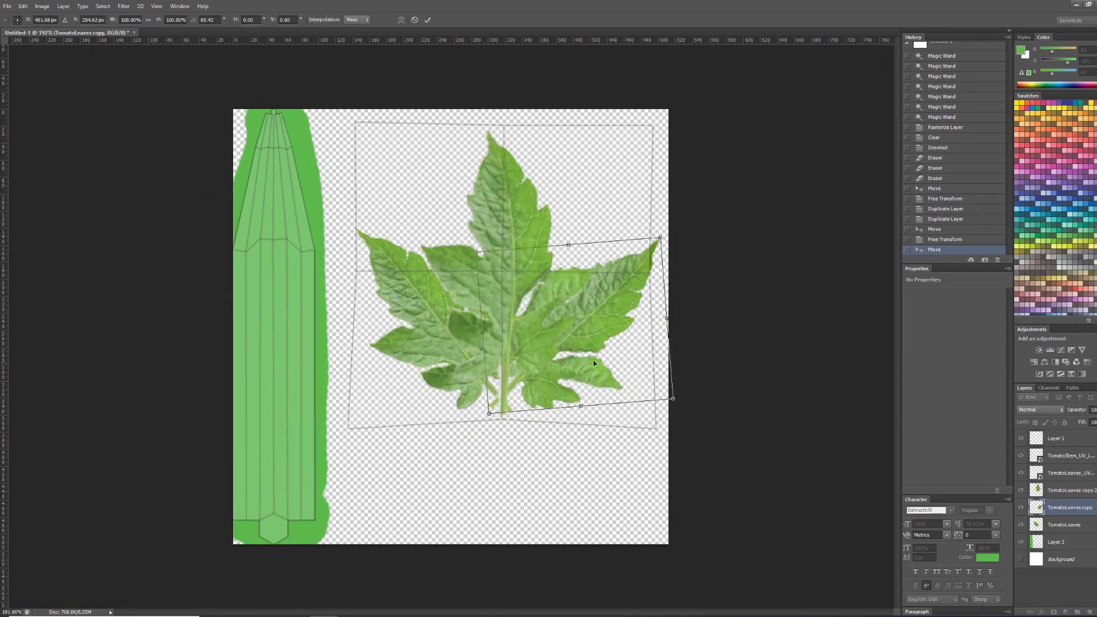
Rotate, shrink and move the duplicated leaves into a three-leaf cluster.
drag(593, 359, 632, 265)
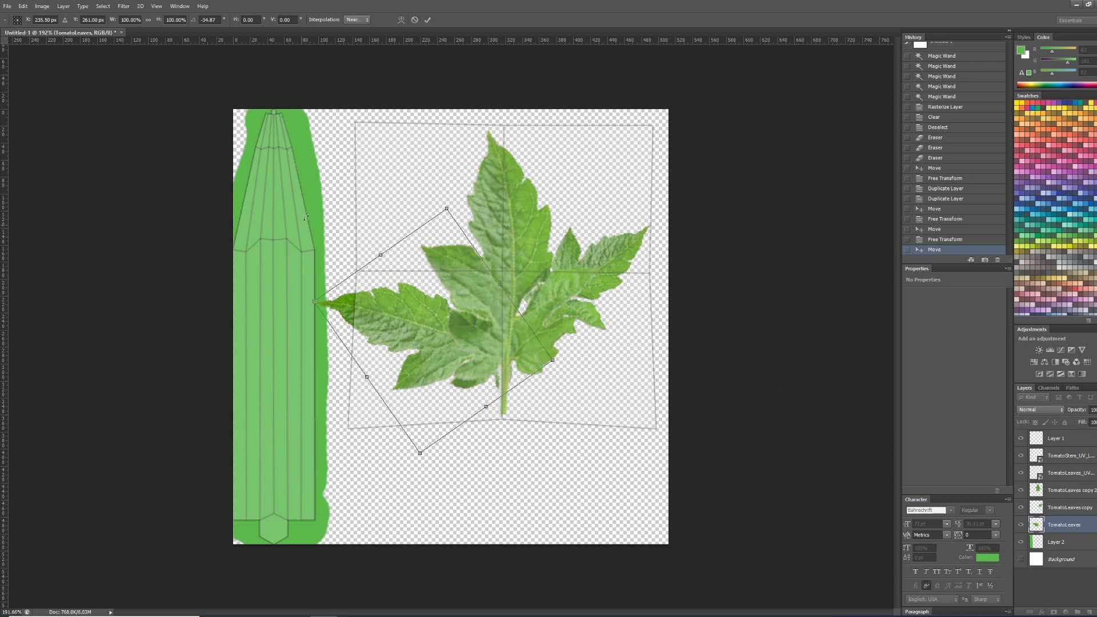
shift+drag(447, 209, 437, 300)
drag(424, 367, 428, 251)
key(Return)
key(ctrl+z)
drag(590, 294, 584, 366)
drag(584, 367, 583, 369)
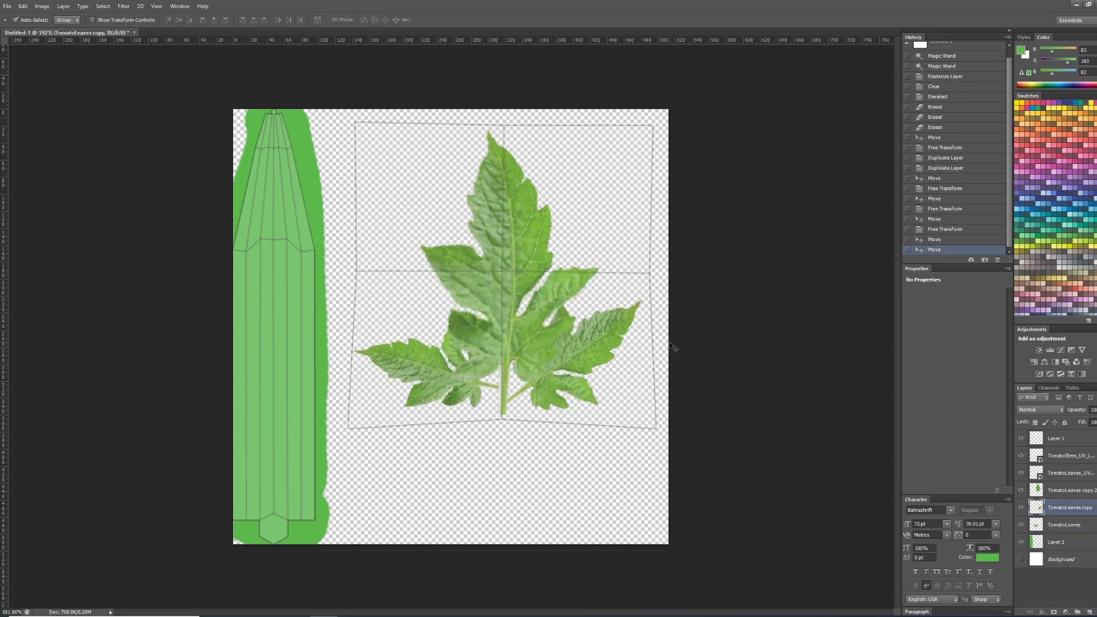
click(23, 5)
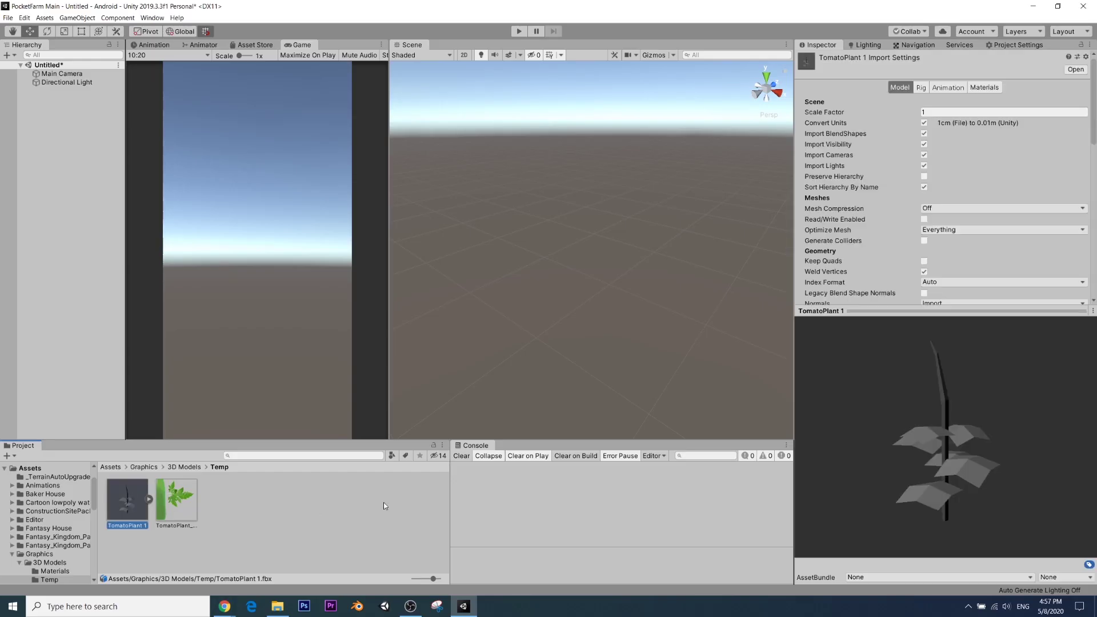
Spin the TomatoPlant 1 preview, then select TomatoPlant_Texture 1 to show its import settings.
drag(935, 442, 978, 474)
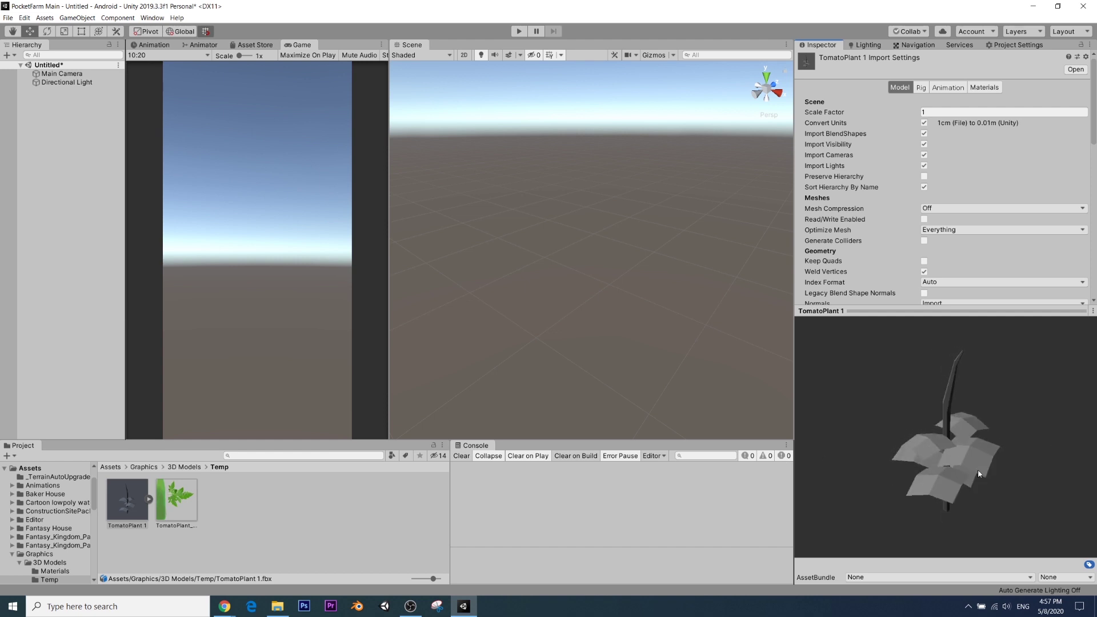
click(185, 502)
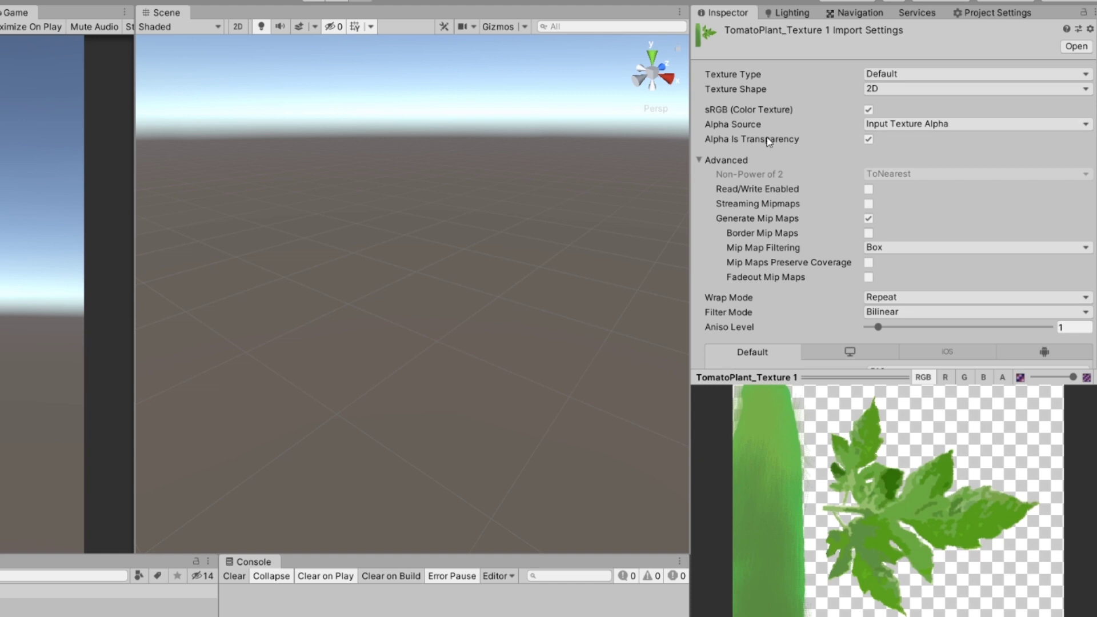
Keep Input Texture Alpha as alpha source with Alpha Is Transparency on, then deselect the texture.
click(877, 128)
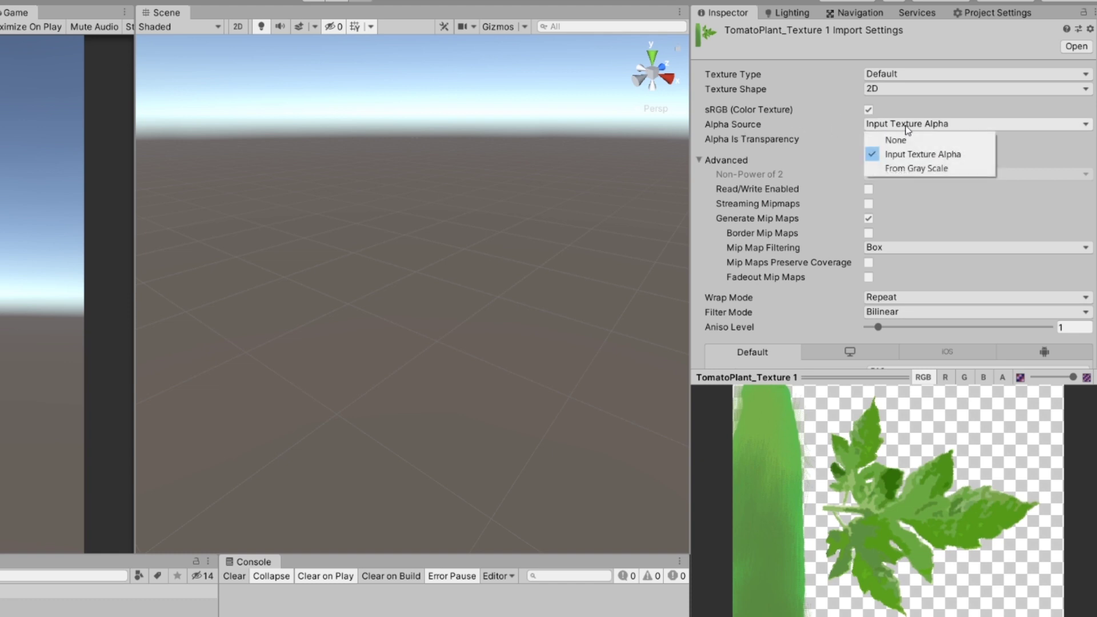
click(924, 154)
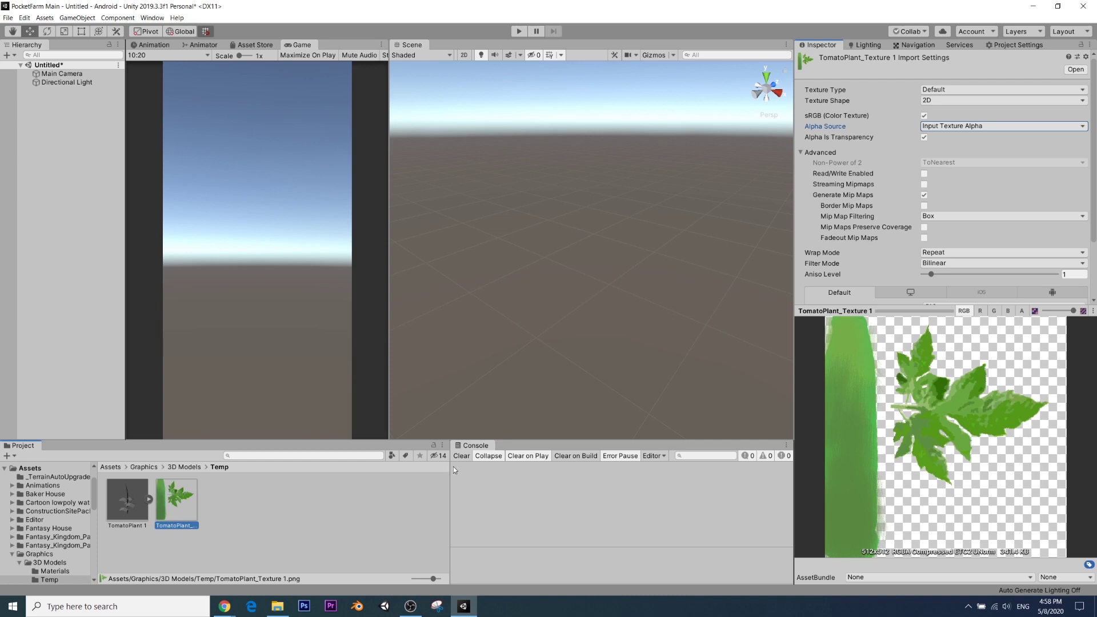
click(225, 540)
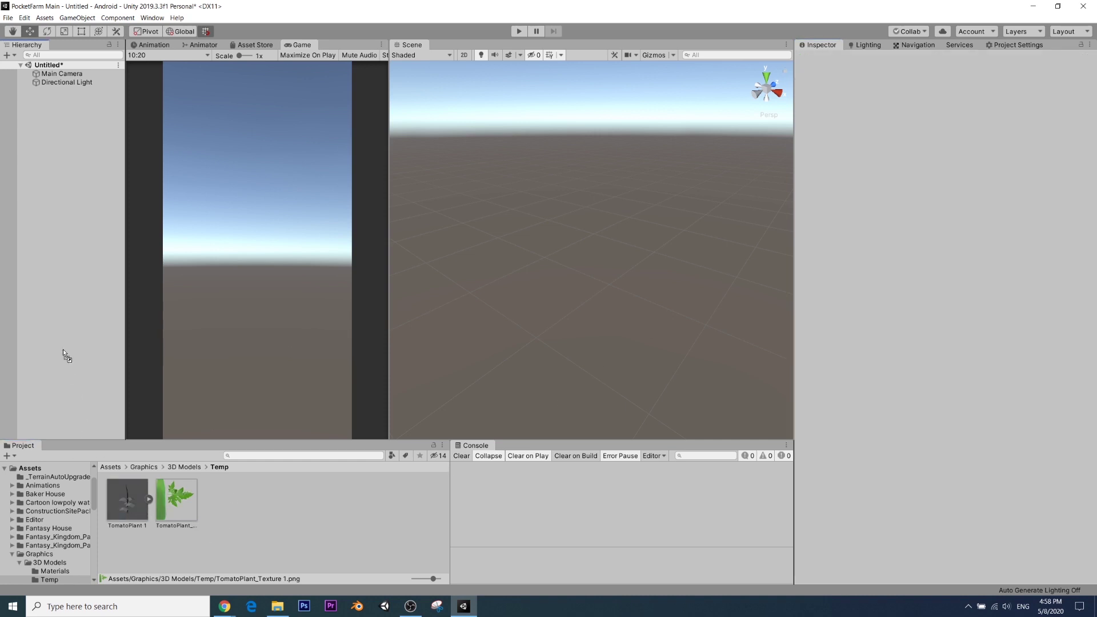
Drag TomatoPlant 1 into the Hierarchy and orbit the Scene view around it.
drag(64, 353, 81, 370)
scroll(532, 335, down, 5)
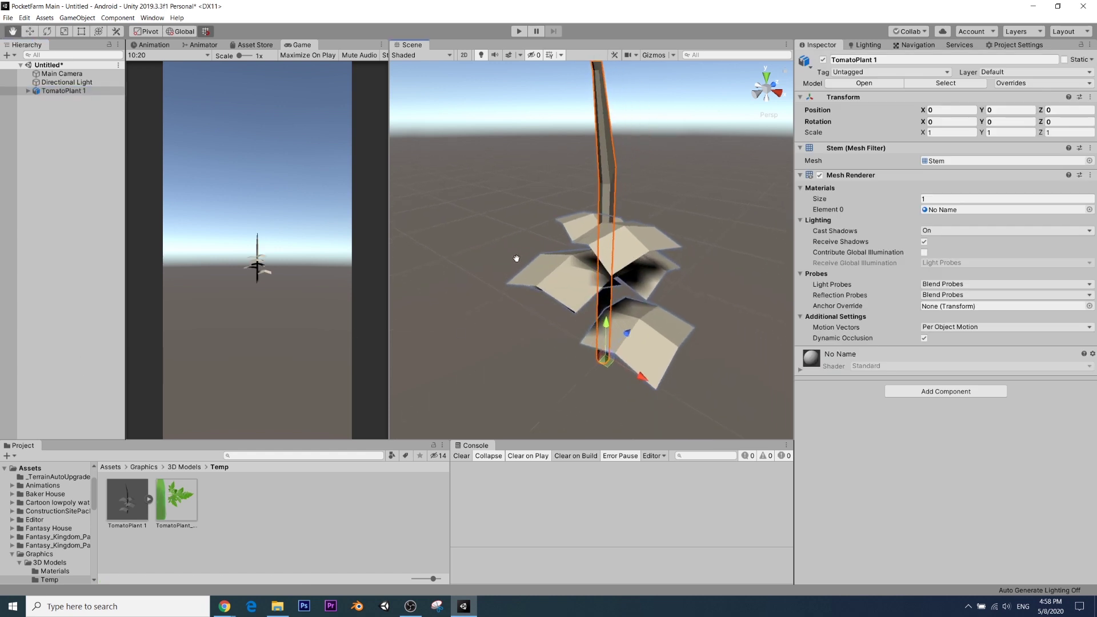
alt+drag(479, 238, 691, 271)
alt+drag(485, 286, 596, 305)
scroll(601, 266, up, 5)
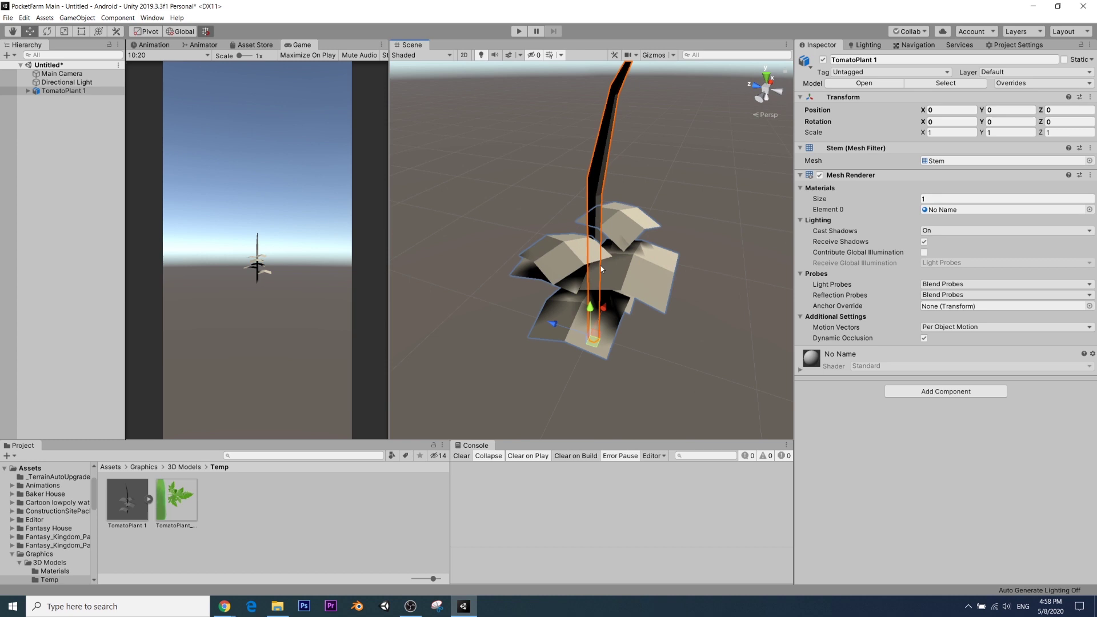
alt+drag(601, 266, 455, 285)
click(702, 201)
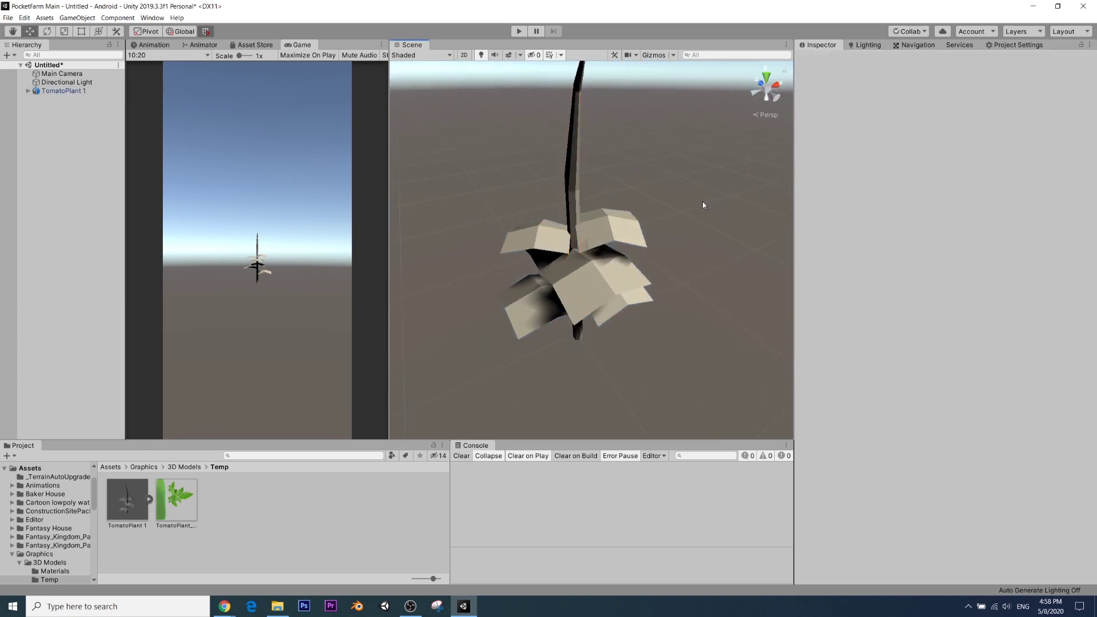
alt+drag(702, 201, 579, 270)
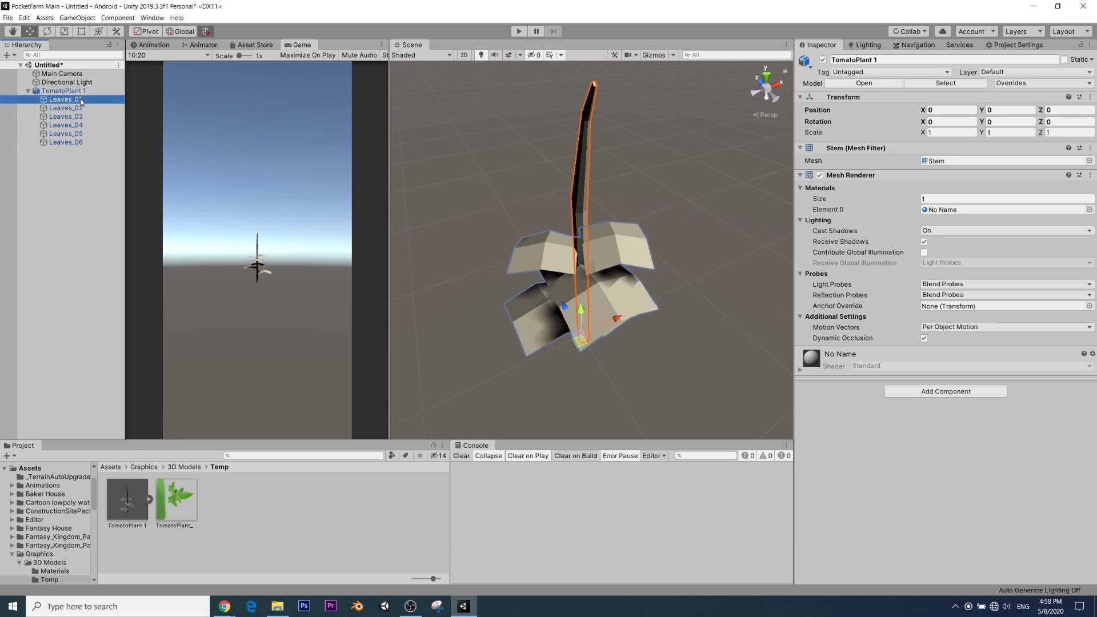
Select the Leaves_06, all six leaf objects, and the stem to inspect them, then deselect.
click(81, 142)
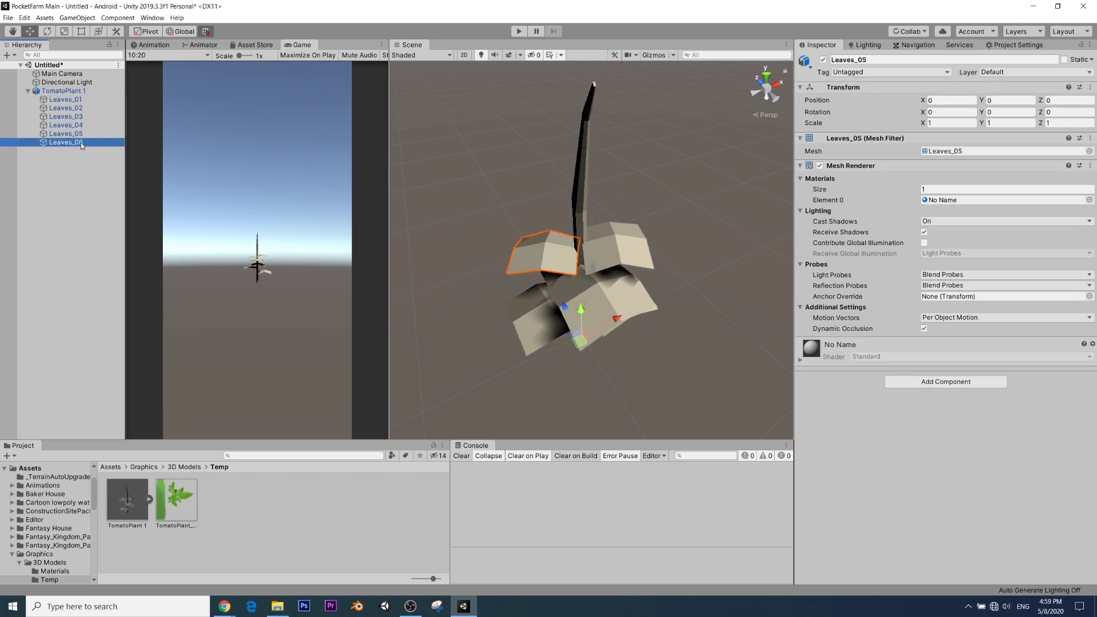
shift+click(80, 102)
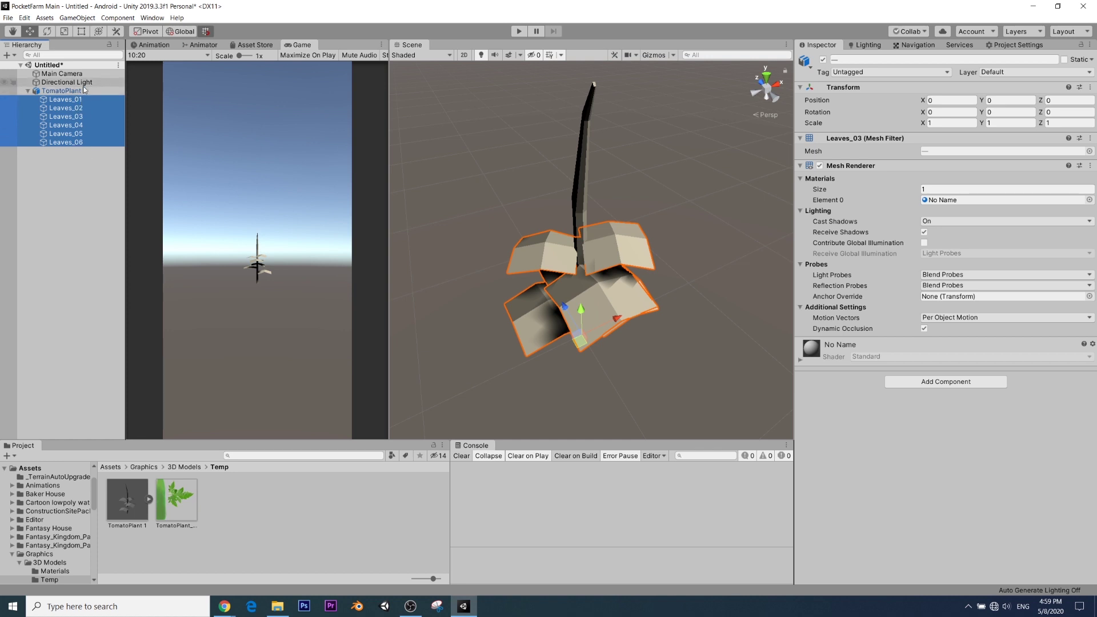
click(83, 92)
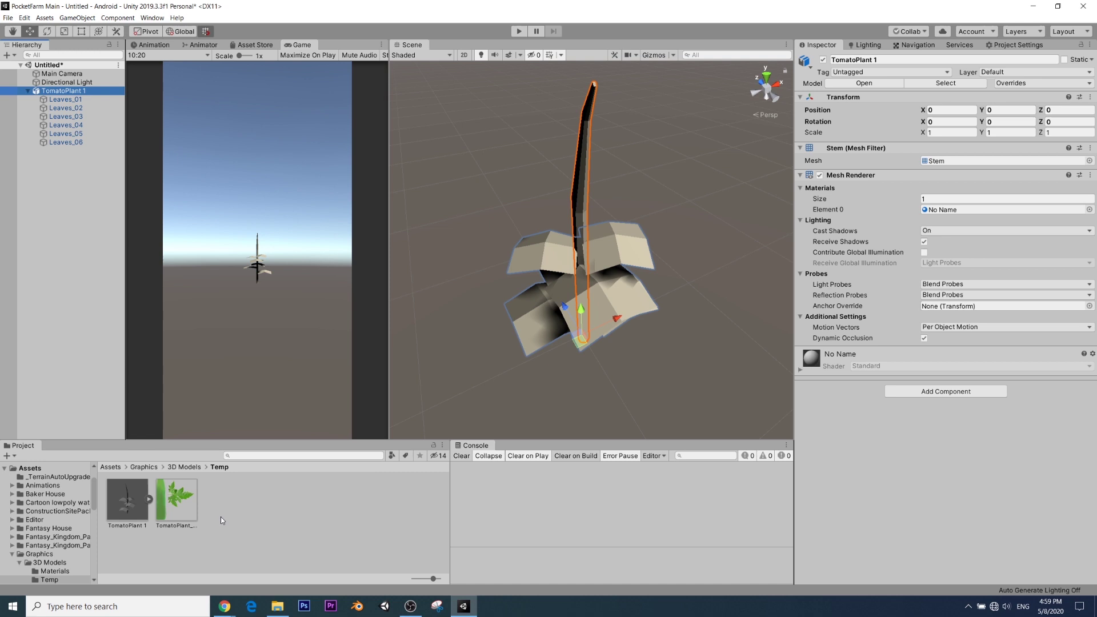
click(234, 509)
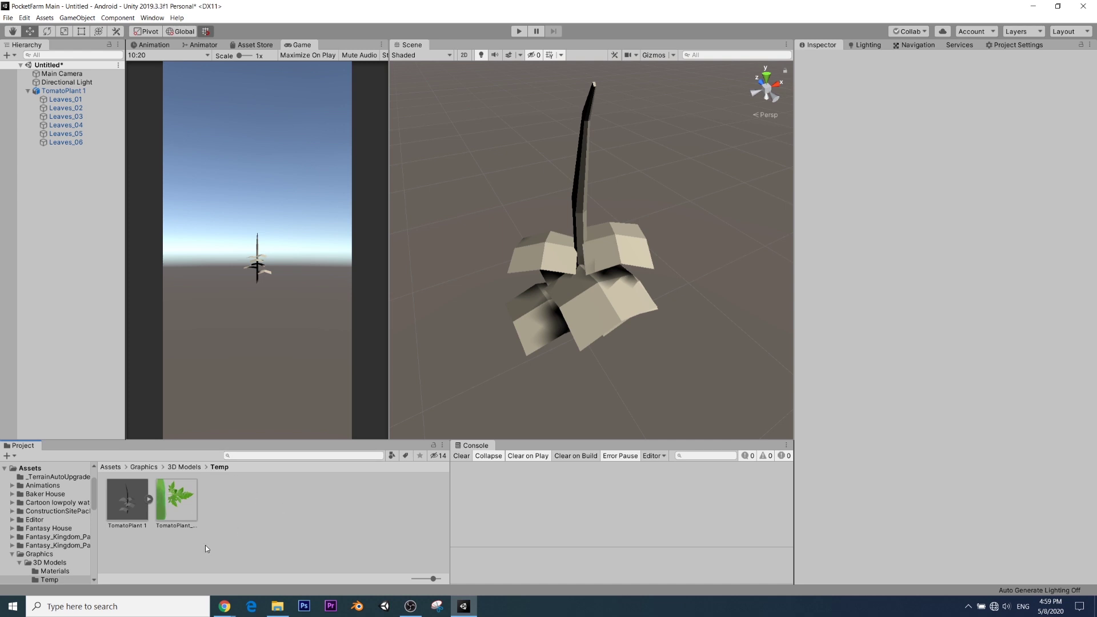
Drop the leaf texture onto the stem, then select TomatoPlant_Texture 1 in the Materials folder.
drag(176, 509, 577, 252)
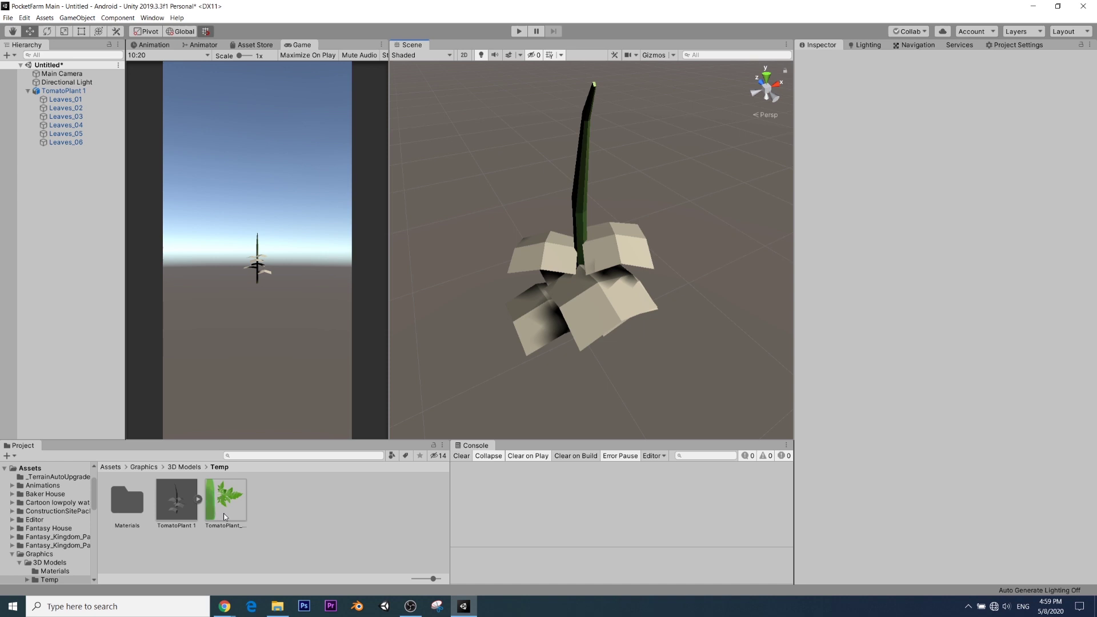
double_click(129, 509)
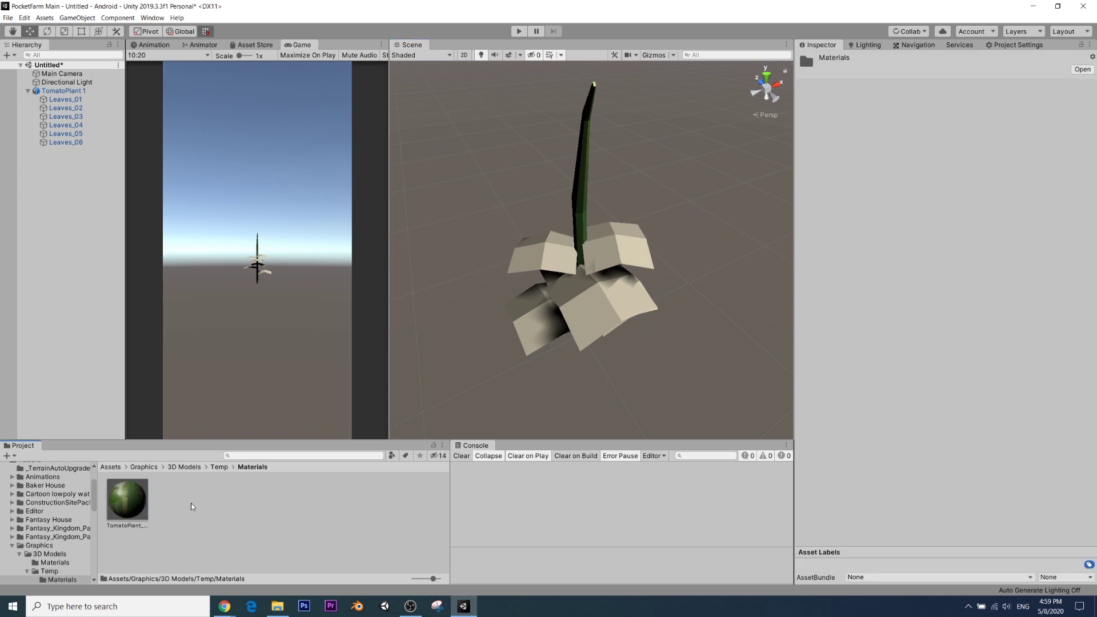
click(135, 504)
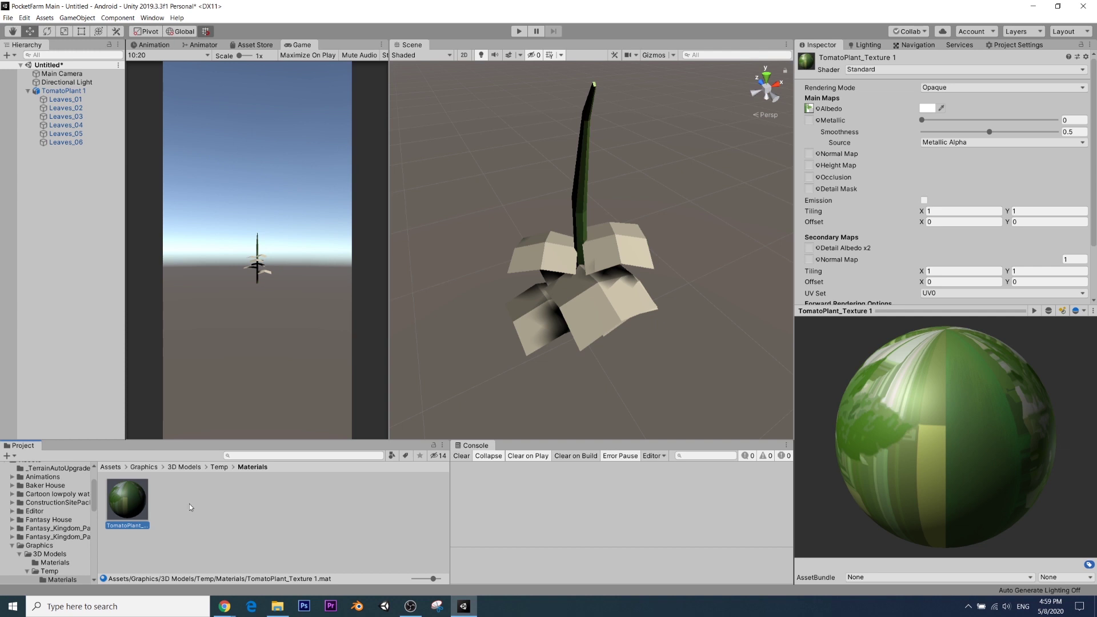
Frame the plant closer and apply the TomatoPlant_Texture 1 material to one leaf.
alt+drag(521, 250, 670, 139)
middle_drag(670, 138, 605, 220)
right_drag(642, 180, 520, 137)
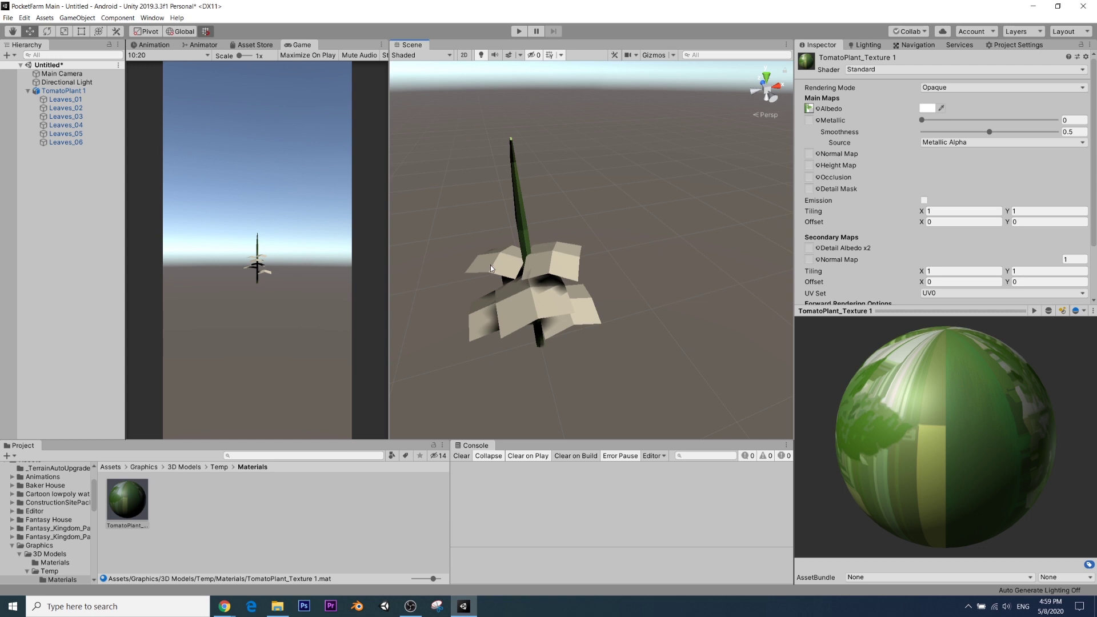
right_drag(464, 279, 514, 299)
right_drag(593, 265, 566, 351)
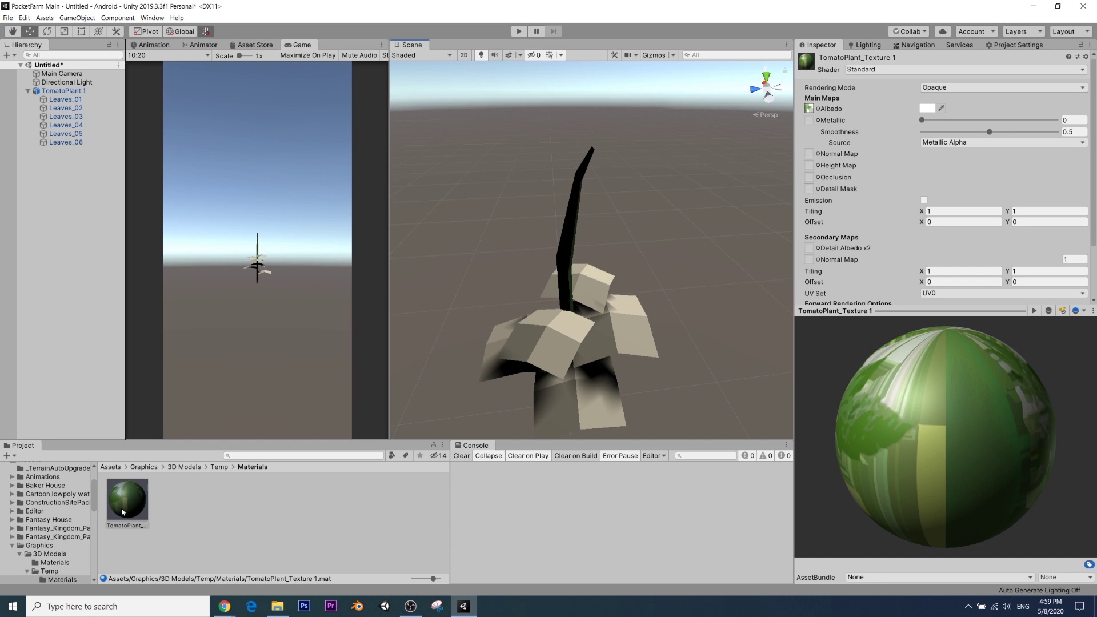
drag(126, 511, 544, 335)
right_drag(569, 340, 583, 308)
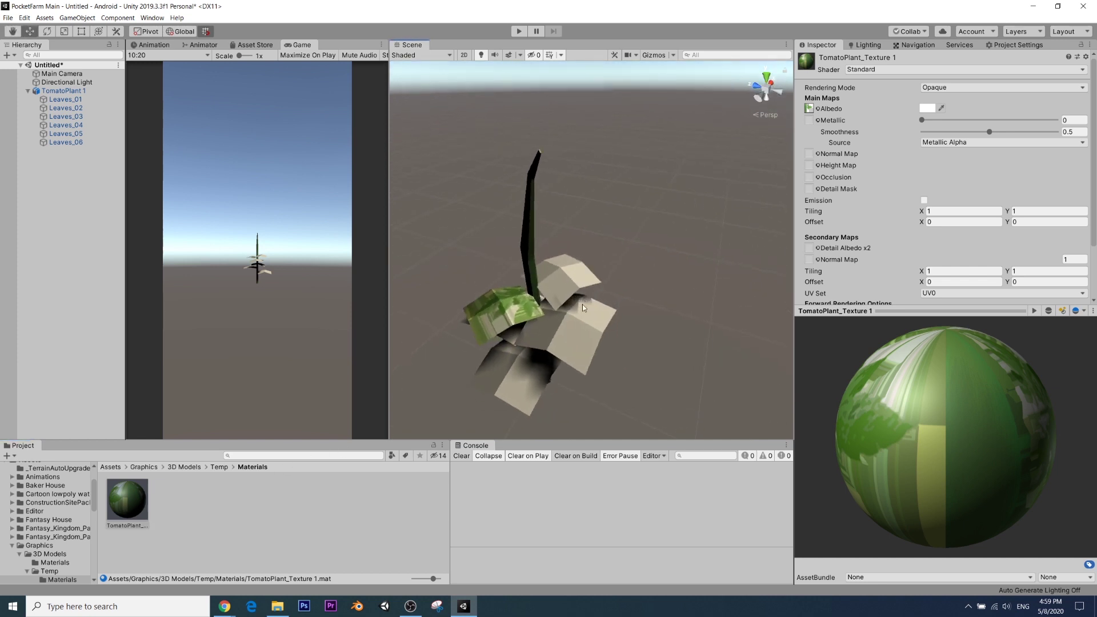
click(79, 179)
click(74, 100)
shift+click(81, 141)
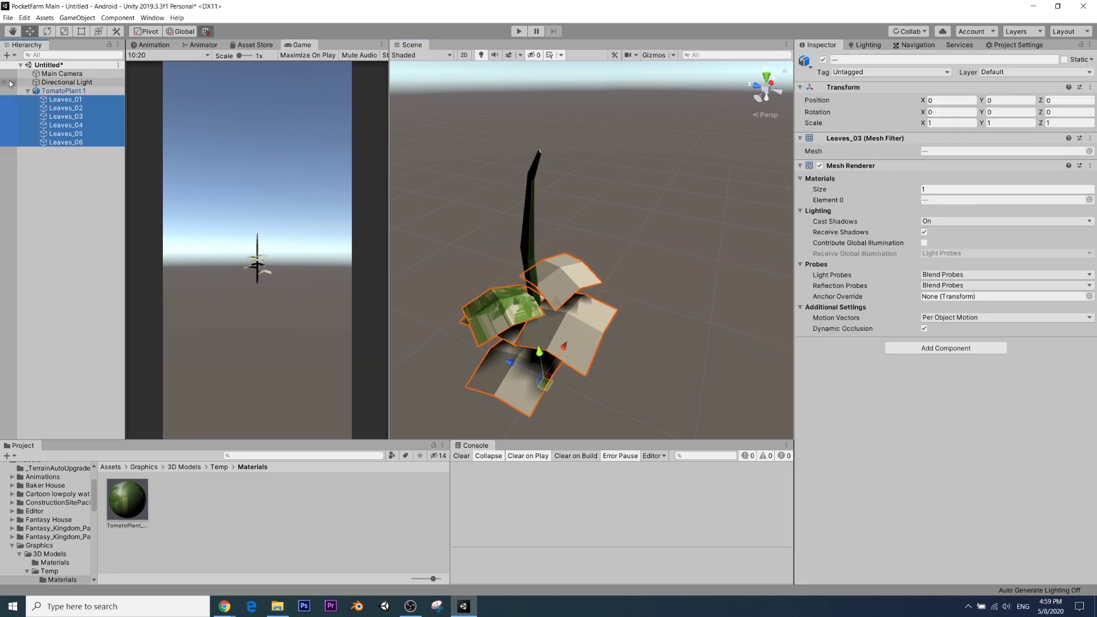
drag(128, 516, 952, 372)
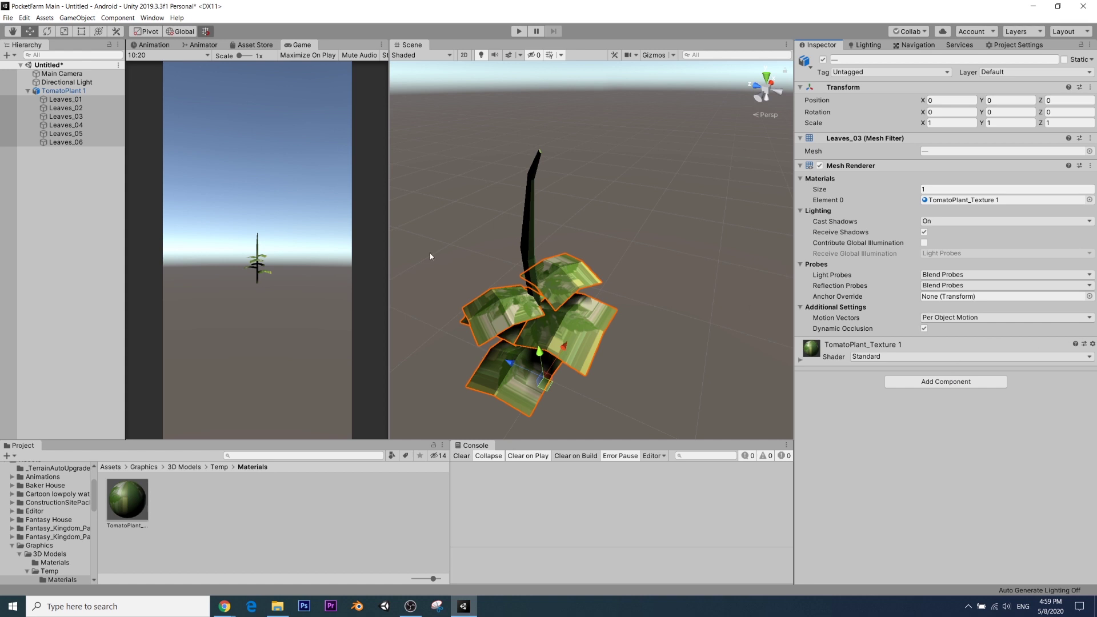
alt+drag(430, 253, 559, 319)
scroll(597, 345, up, 6)
scroll(577, 320, down, 4)
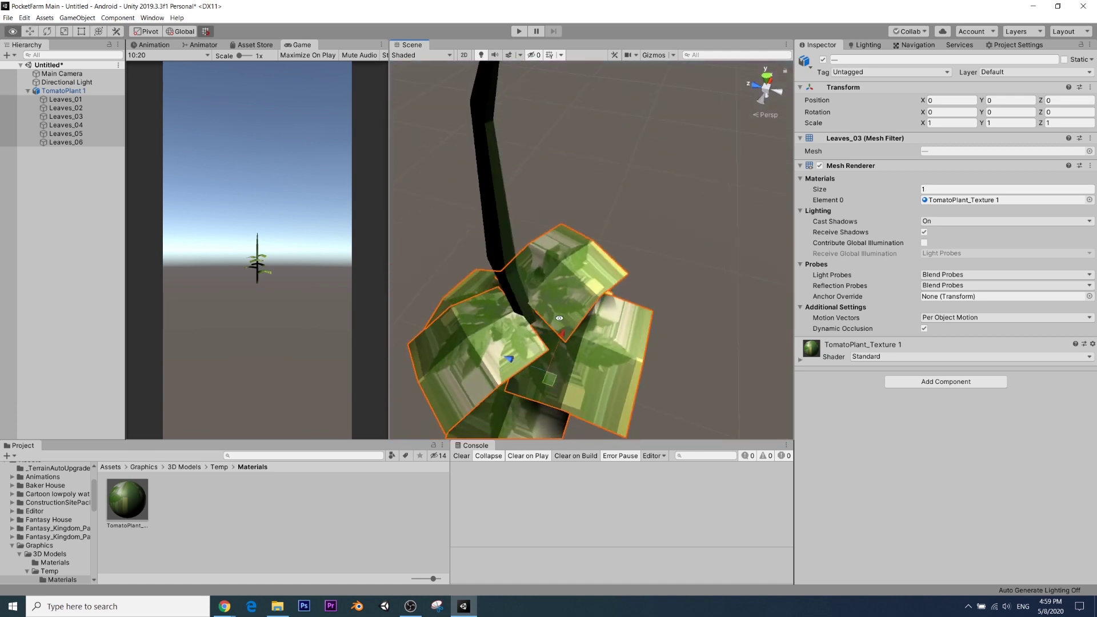
scroll(605, 283, up, 4)
scroll(612, 245, down, 3)
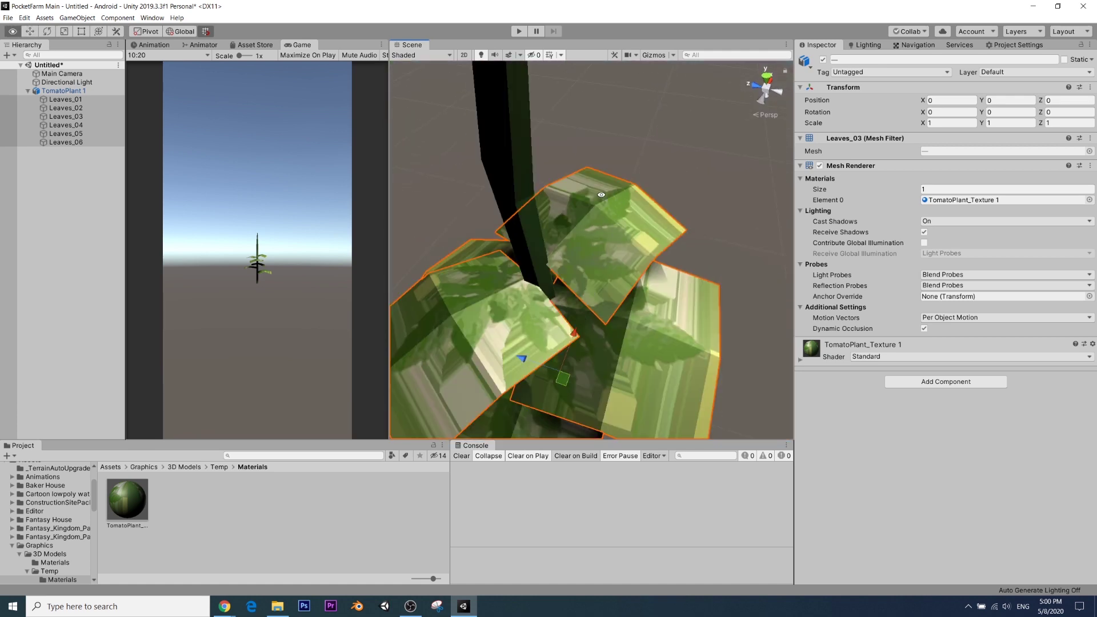
alt+drag(615, 204, 550, 226)
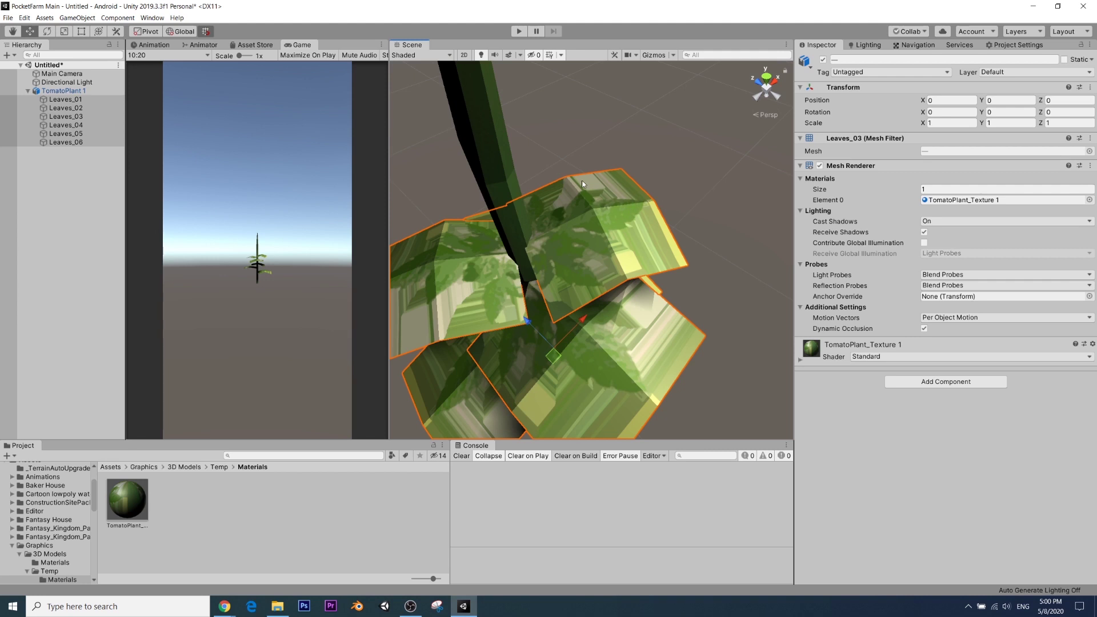
scroll(581, 336, down, 5)
alt+drag(547, 279, 657, 225)
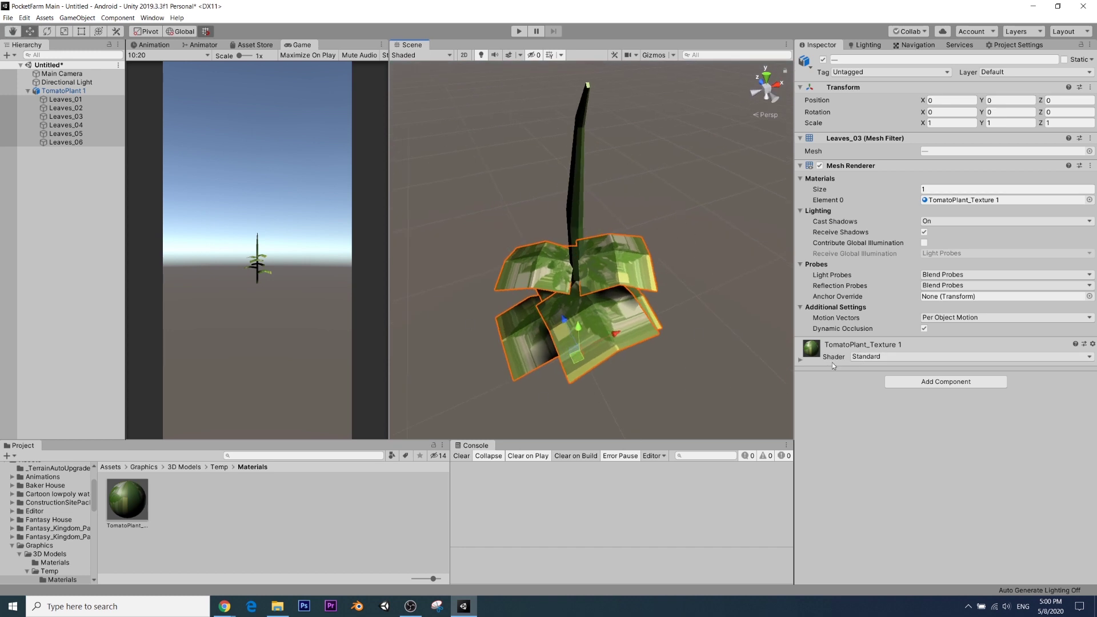
Keep the Standard shader on TomatoPlant_Texture 1 and set its Rendering Mode to Transparent.
click(144, 491)
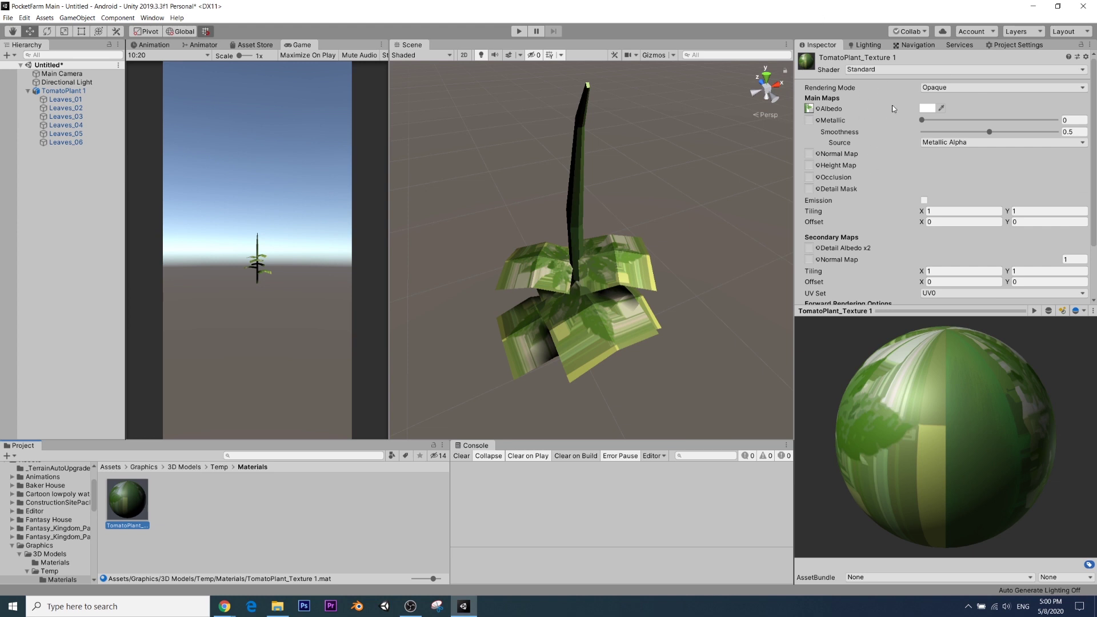
click(879, 70)
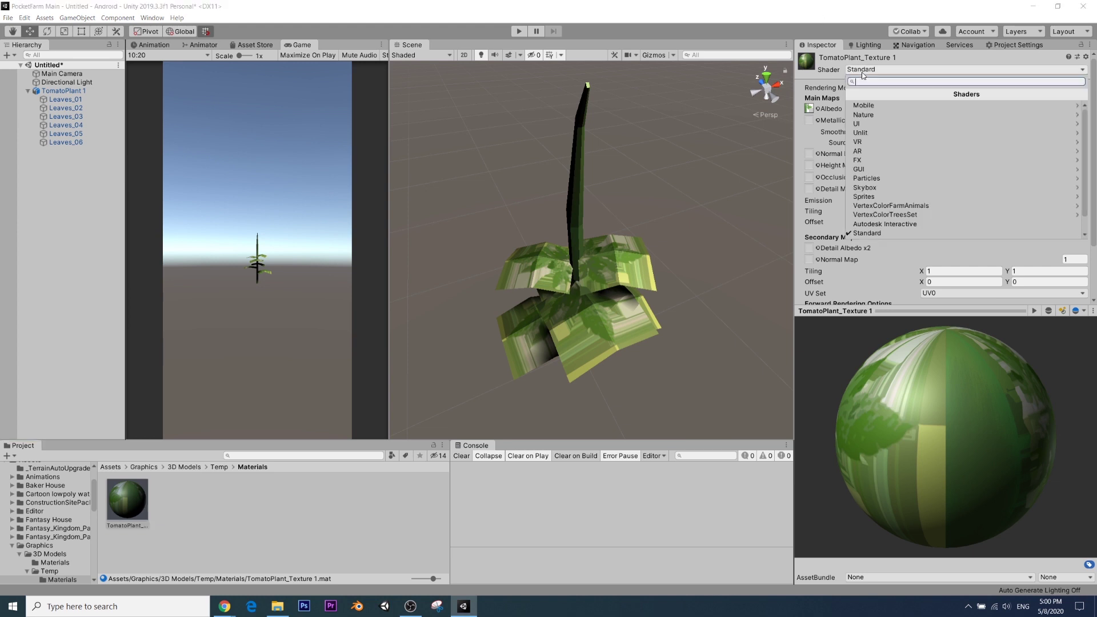
click(873, 235)
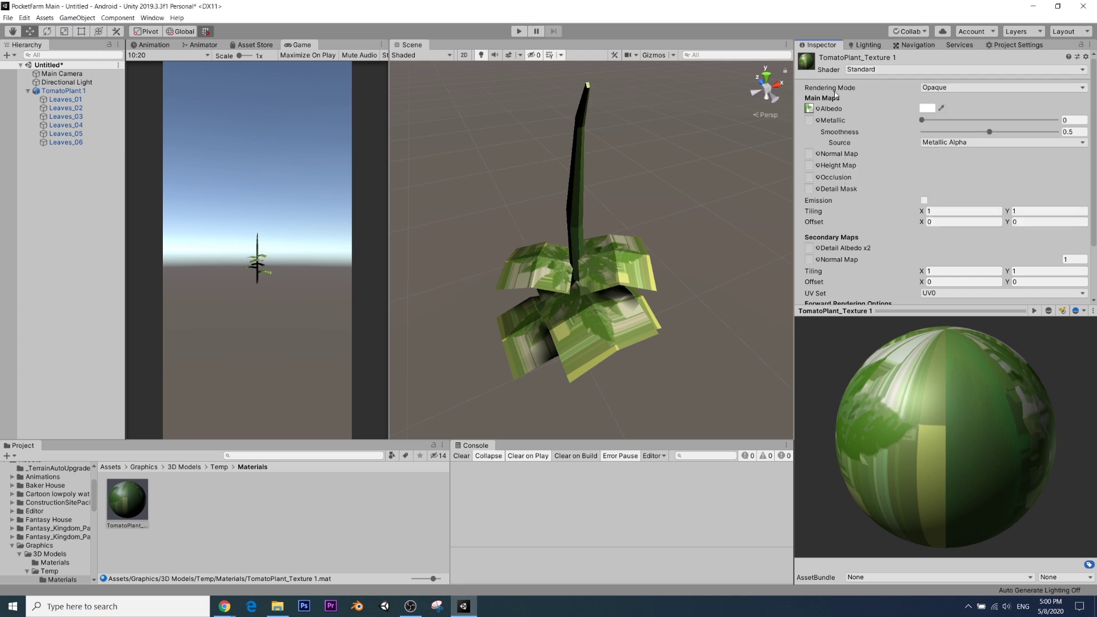
click(937, 90)
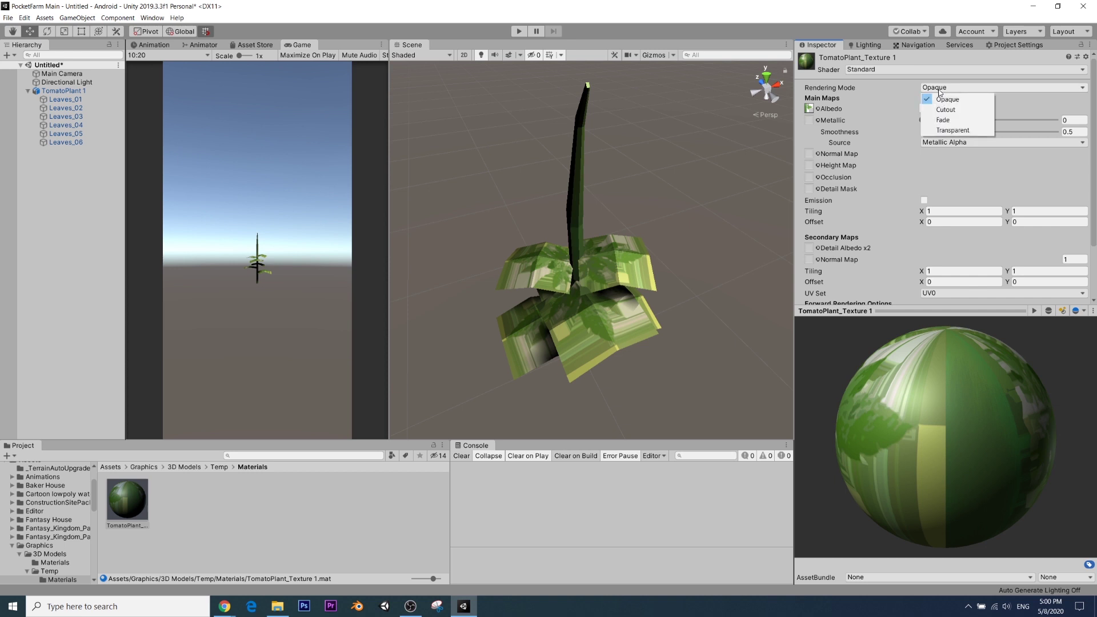
click(959, 131)
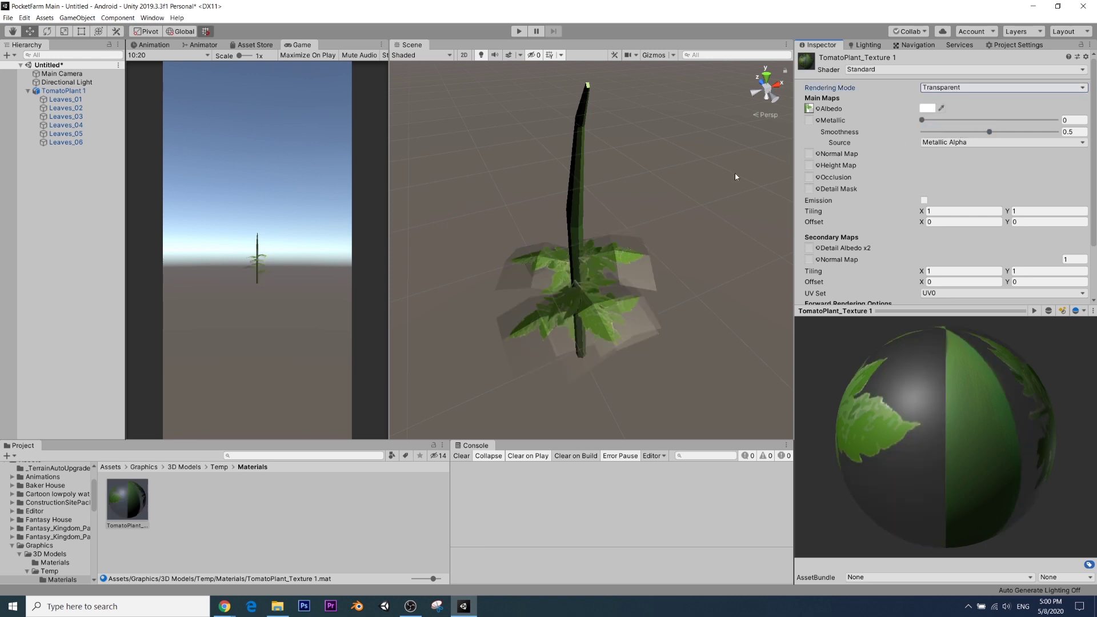
Check the transparent leaves from several angles, then set Metallic and Smoothness to 0.
alt+drag(735, 175, 429, 188)
scroll(490, 234, up, 6)
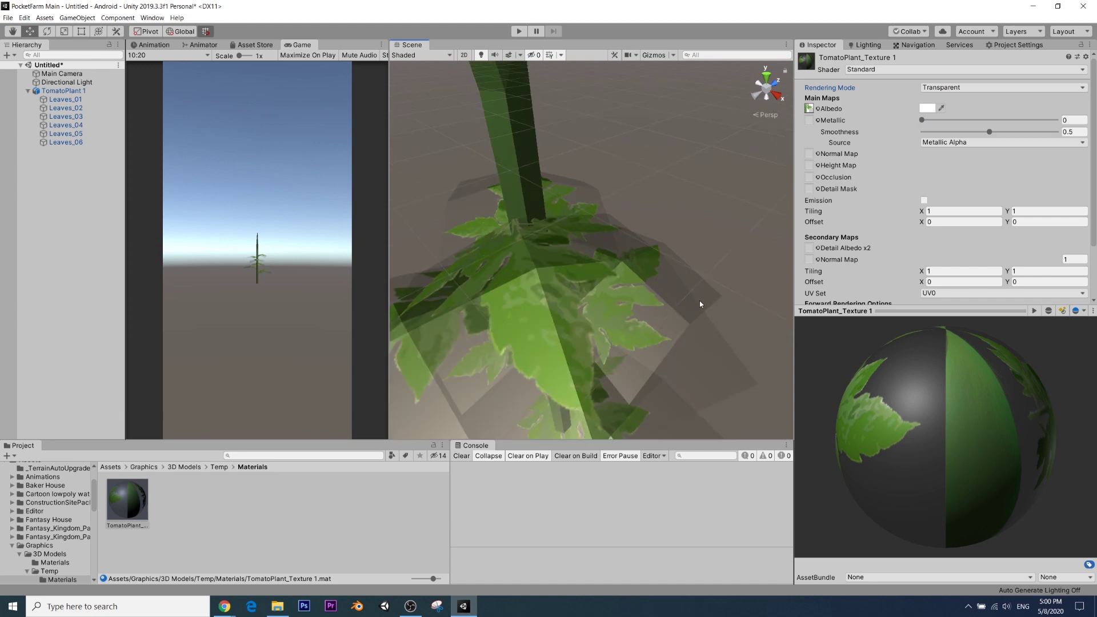
alt+drag(703, 345, 688, 256)
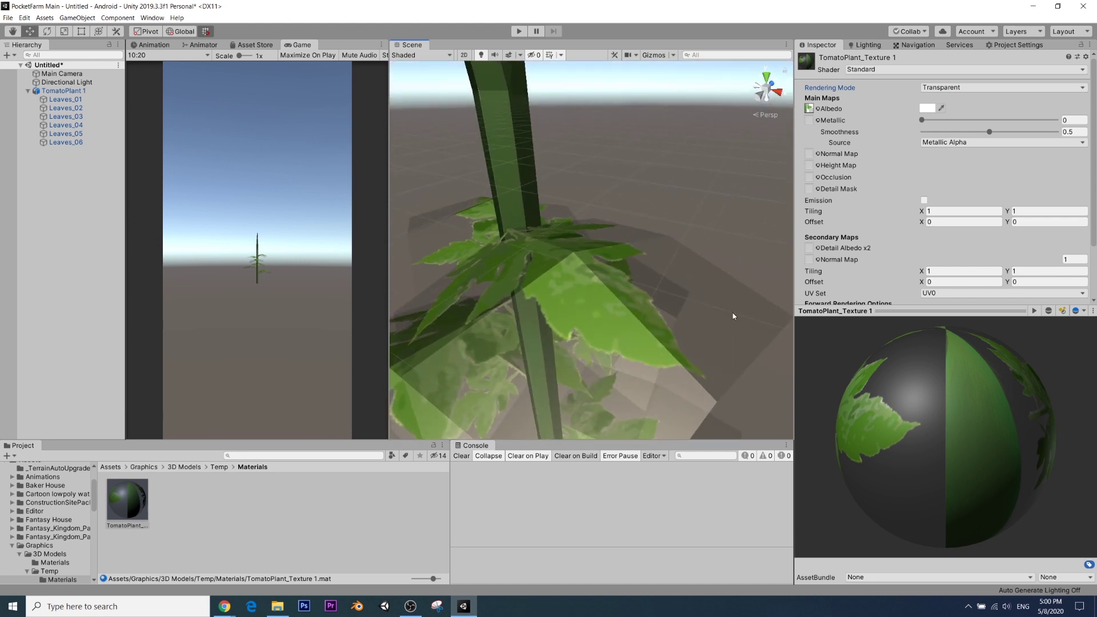
scroll(718, 313, down, 5)
alt+drag(718, 313, 602, 294)
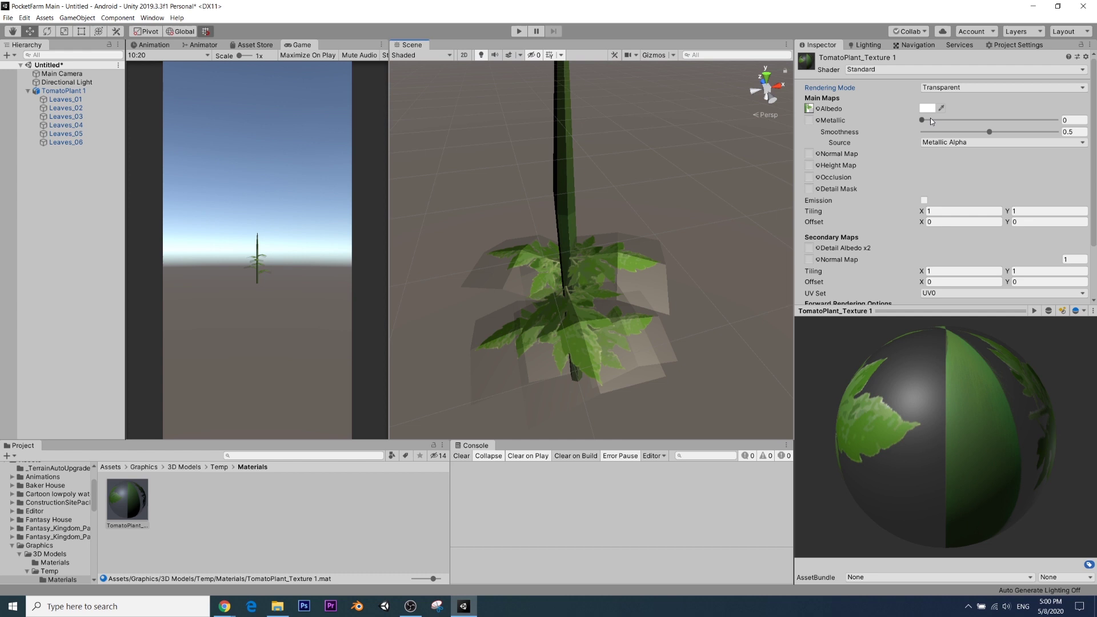
mouse_move(921, 120)
mouse_down()
mouse_move(1010, 121)
mouse_move(917, 120)
mouse_up()
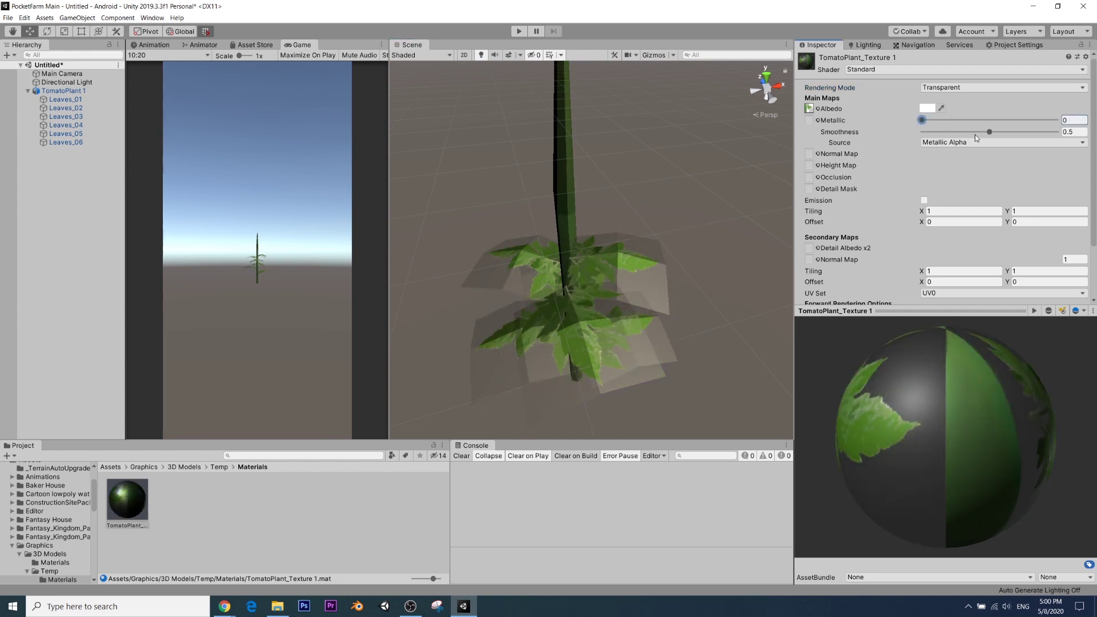
drag(989, 132, 879, 129)
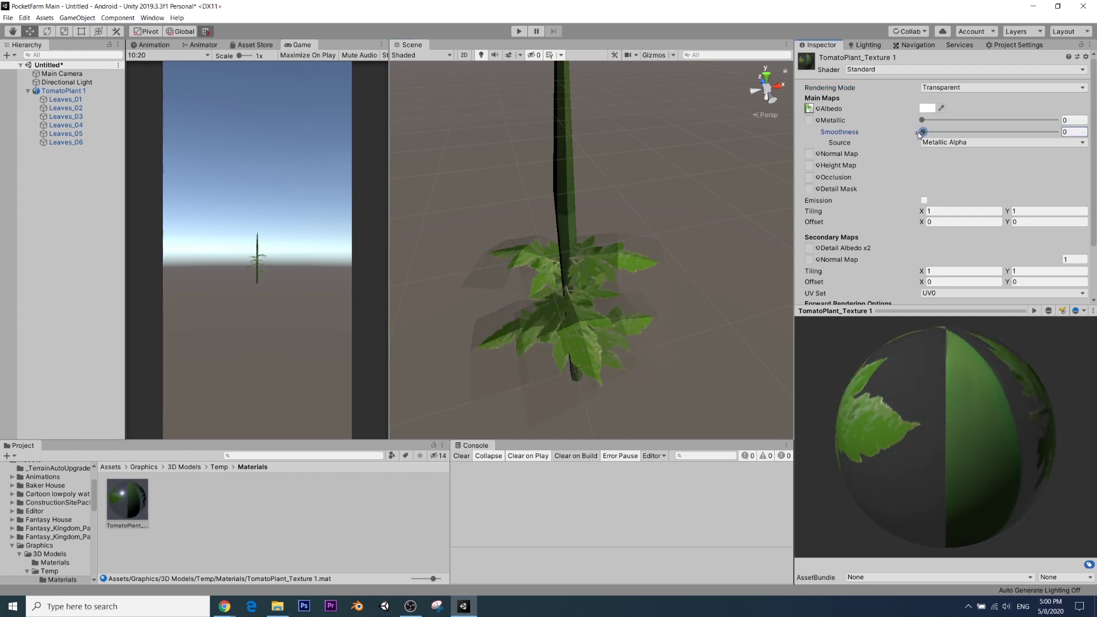
Switch the TomatoPlant_Texture 1 leaf material to Cutout and set Alpha Cutoff to about 0.68.
click(985, 89)
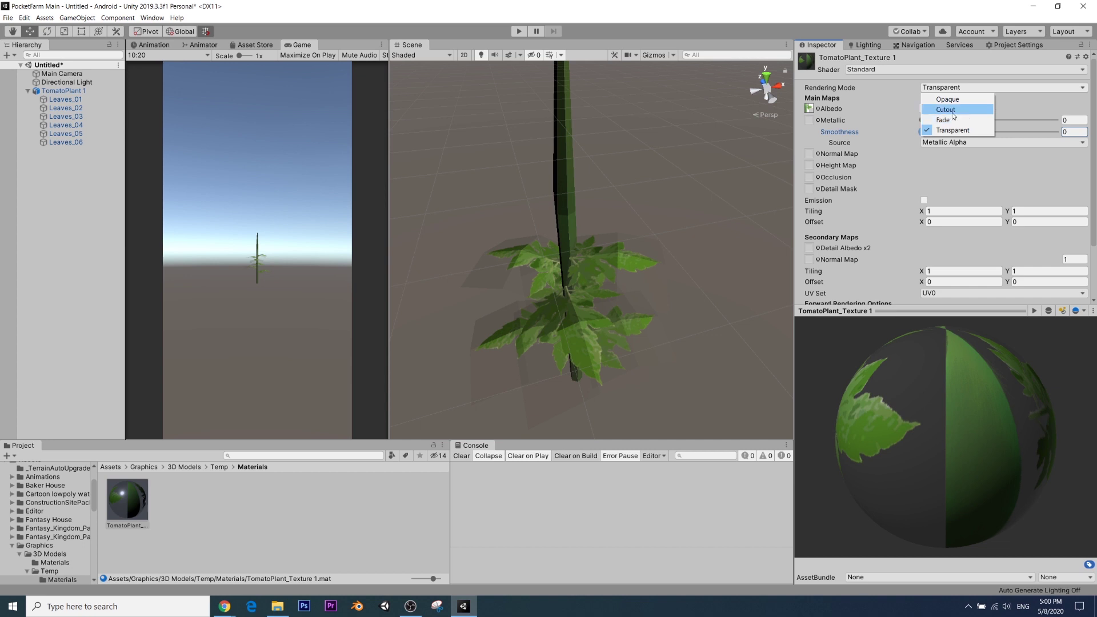
click(952, 111)
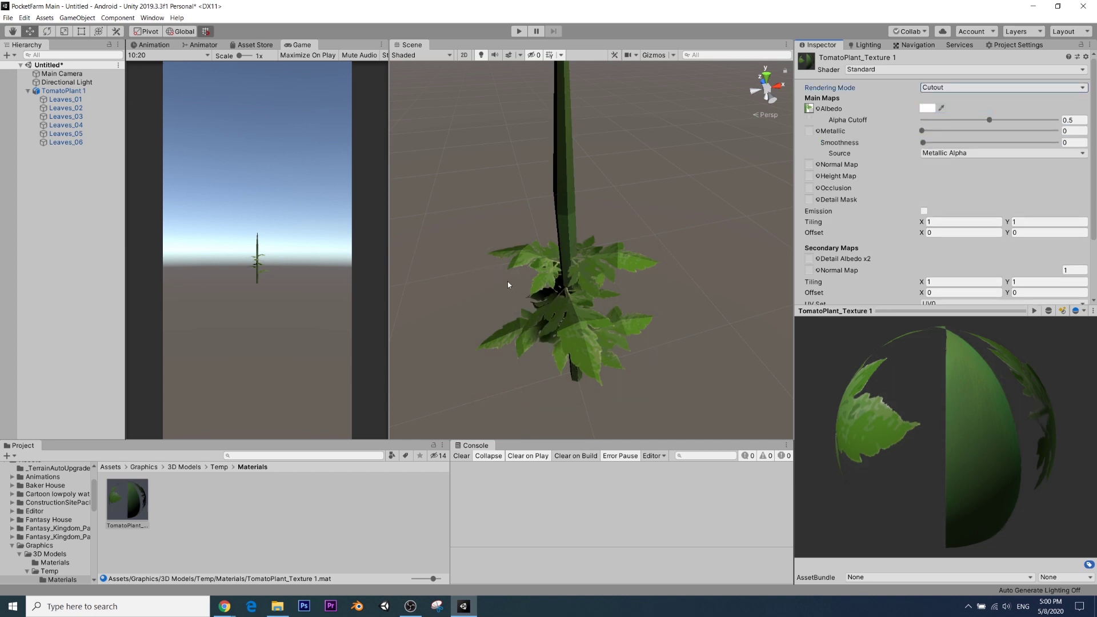
alt+drag(518, 248, 542, 371)
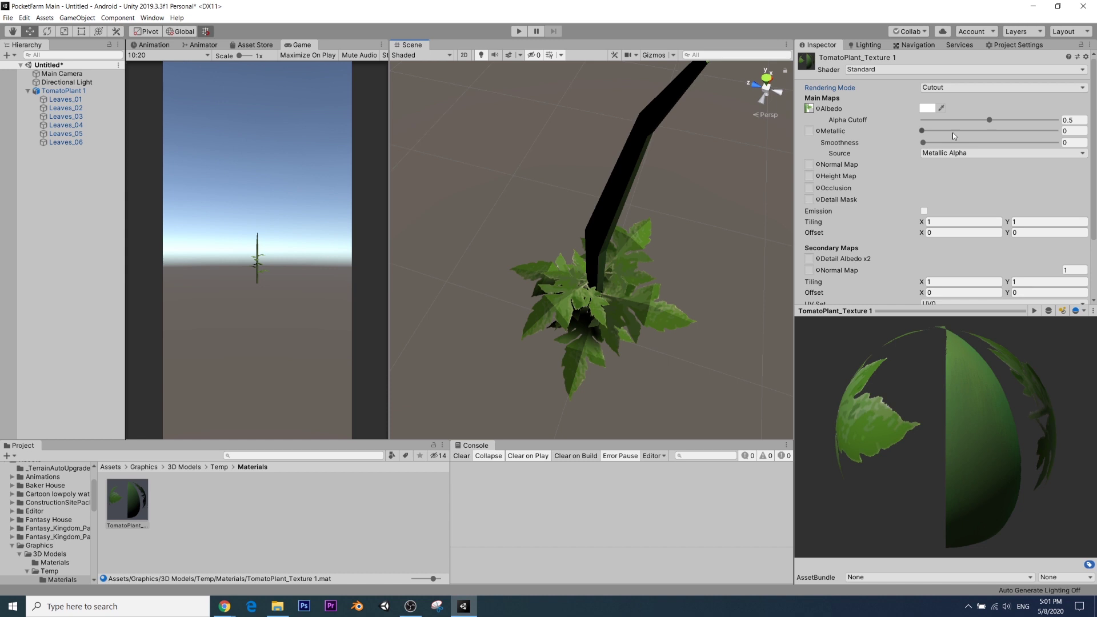
drag(990, 122, 949, 128)
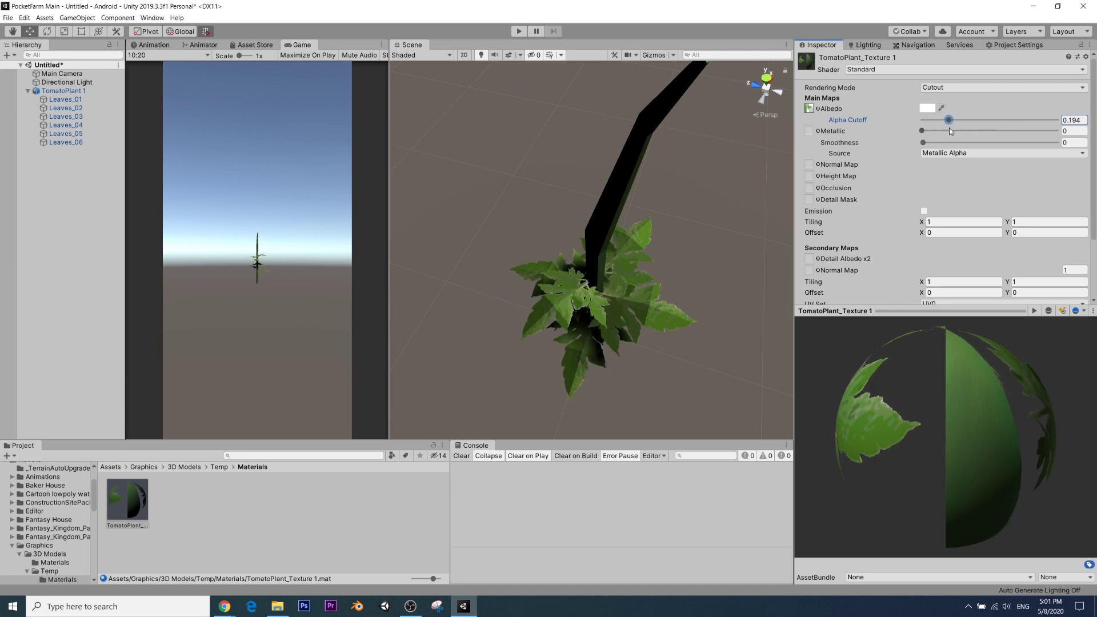
alt+drag(674, 226, 706, 133)
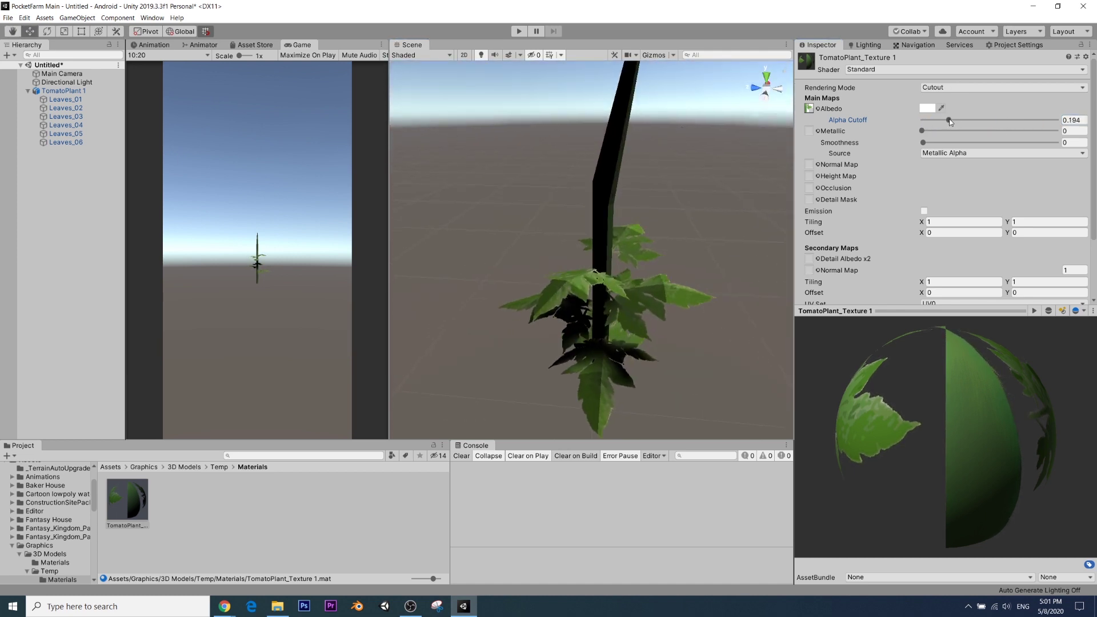
drag(949, 120, 1012, 120)
alt+drag(759, 263, 657, 188)
Set Cast Shadows to Off and disable Receive Shadows on Leaves_01–Leaves_06, then deselect.
click(85, 100)
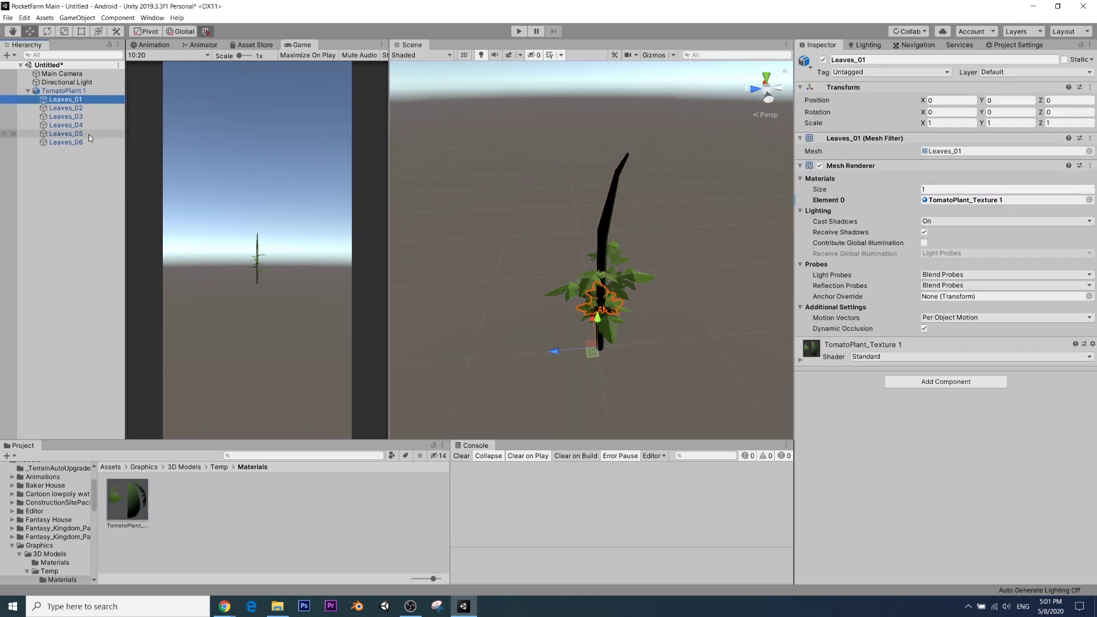
shift+click(82, 143)
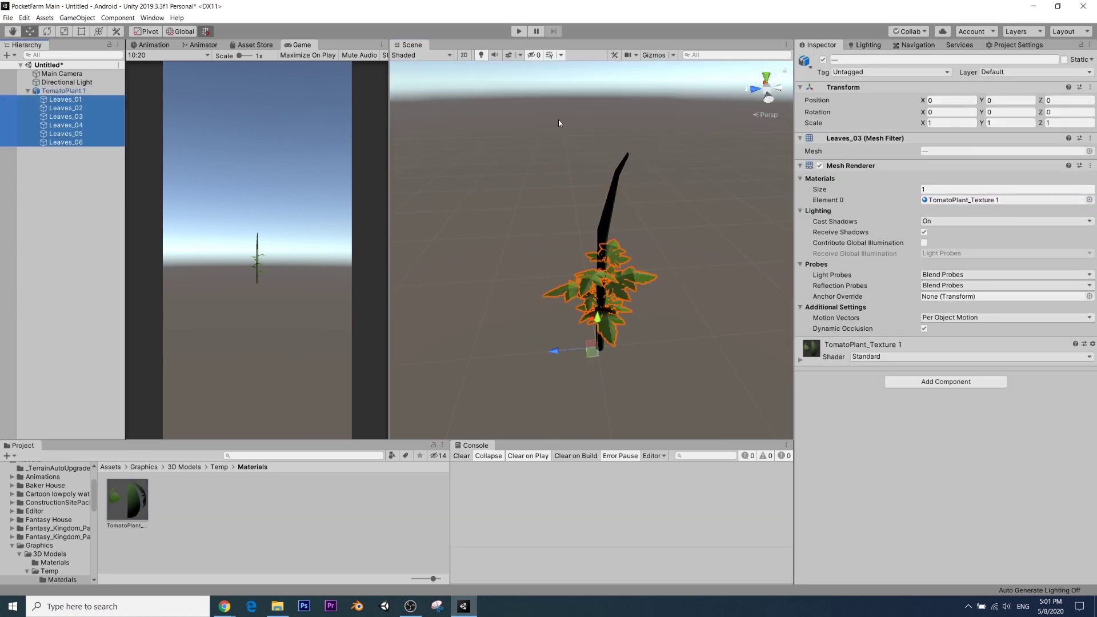
alt+drag(743, 242, 776, 239)
click(959, 221)
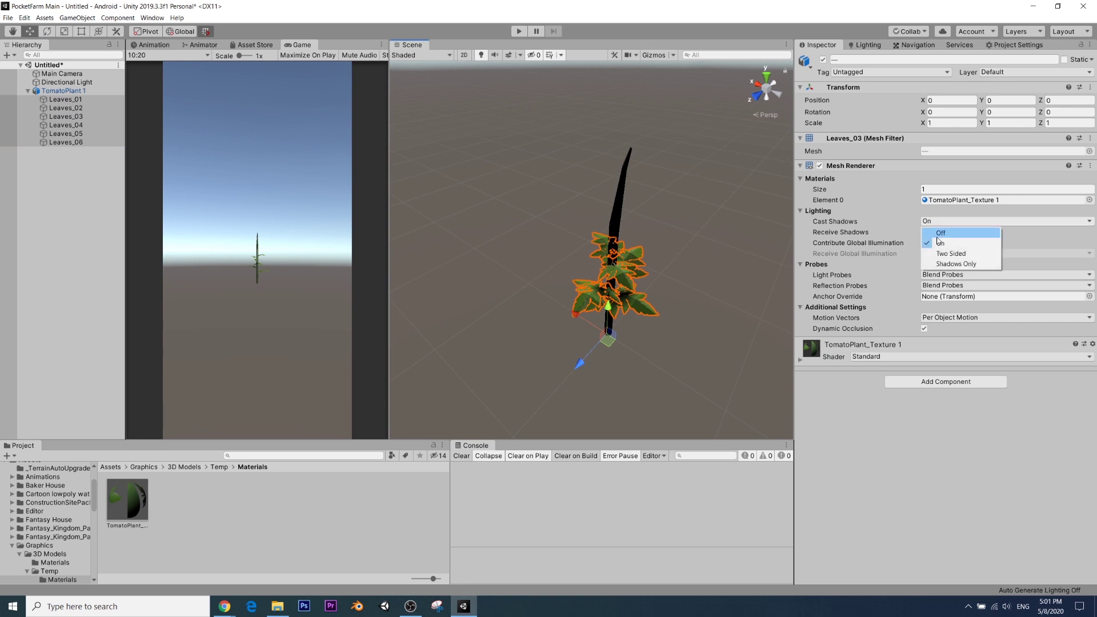
click(961, 238)
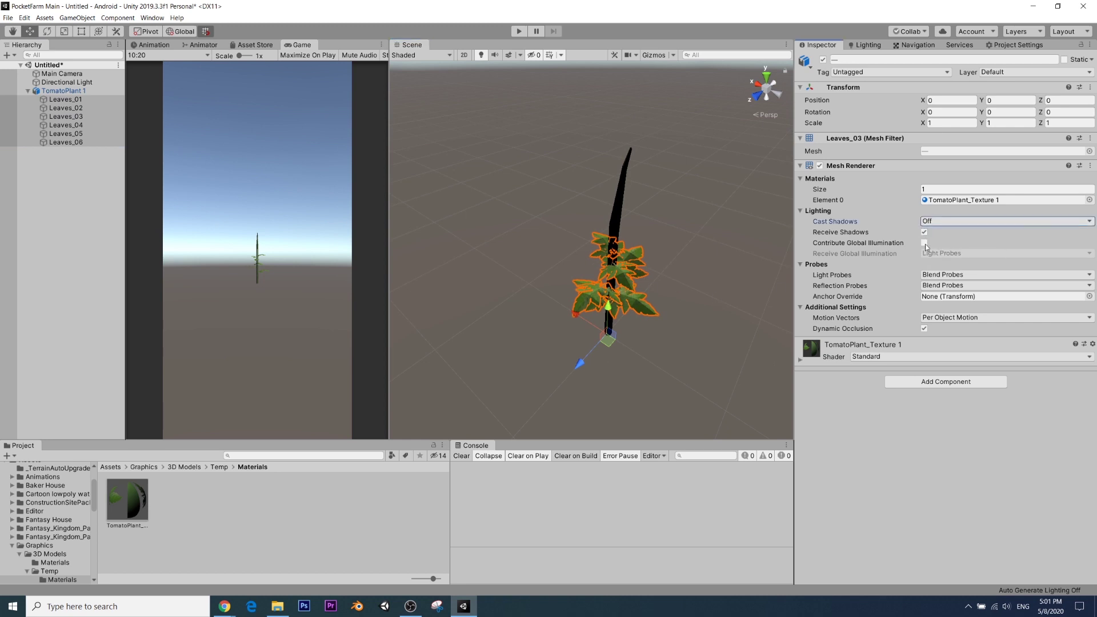
click(924, 233)
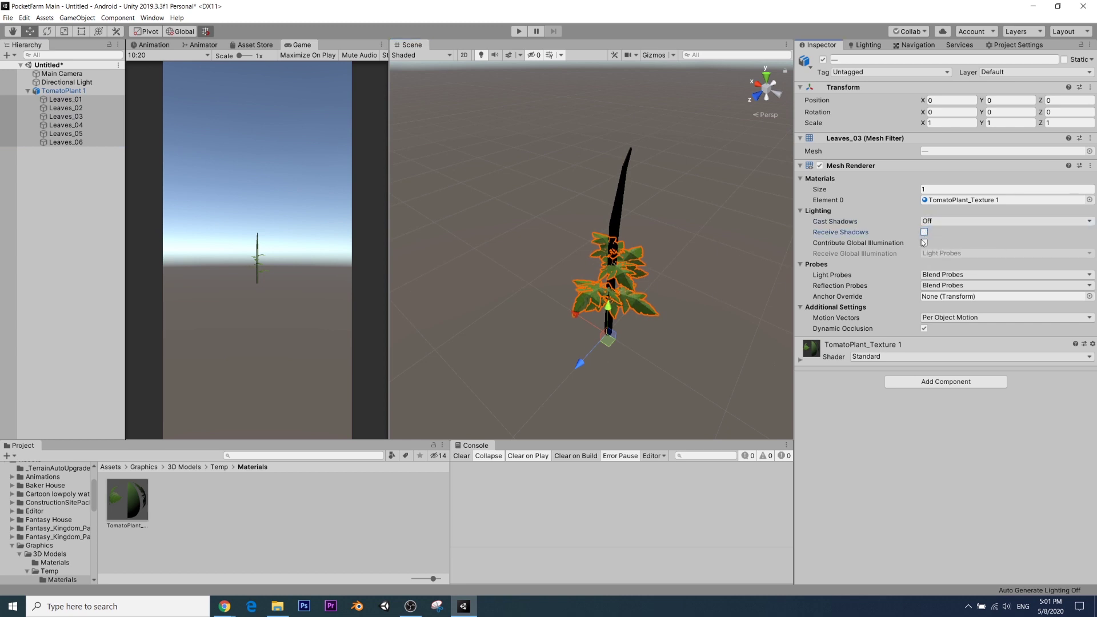
alt+drag(667, 198, 580, 214)
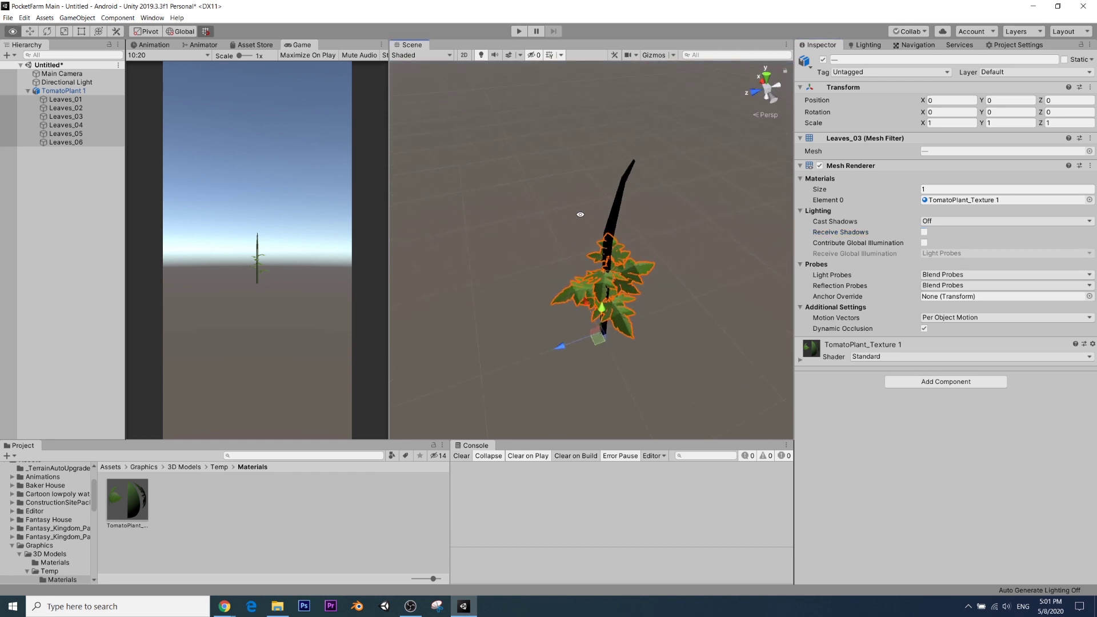
click(701, 201)
mouse_move(701, 201)
alt+mouse_down()
mouse_move(646, 215)
mouse_move(663, 221)
mouse_move(688, 184)
alt+mouse_up()
scroll(674, 210, up, 5)
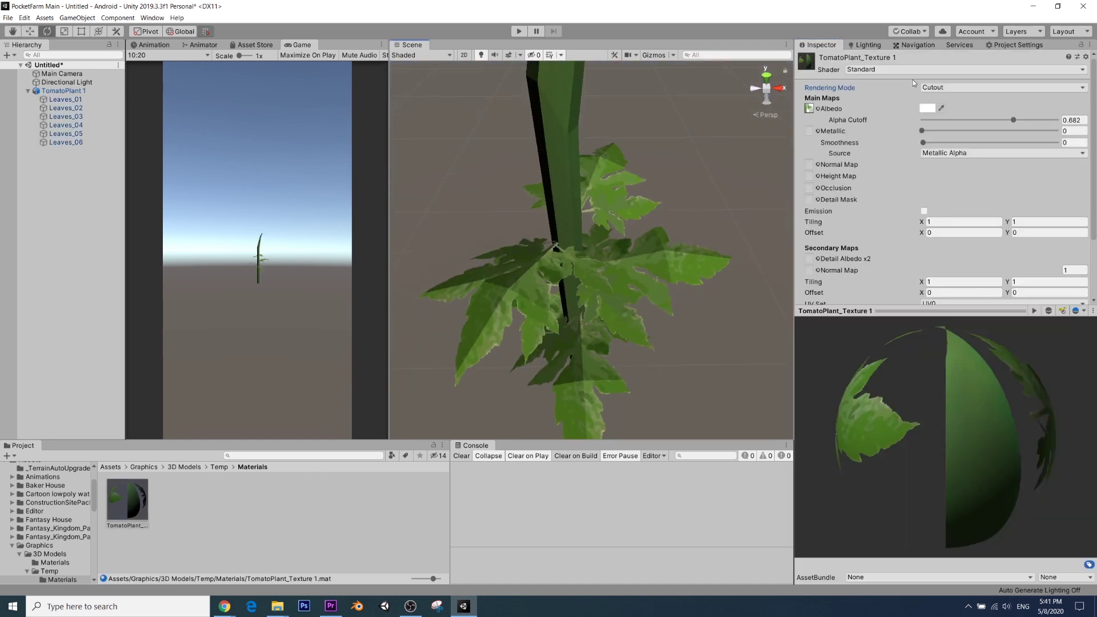
Try Fade rendering on the leaf material and inspect the leaf edges from several angles.
click(952, 88)
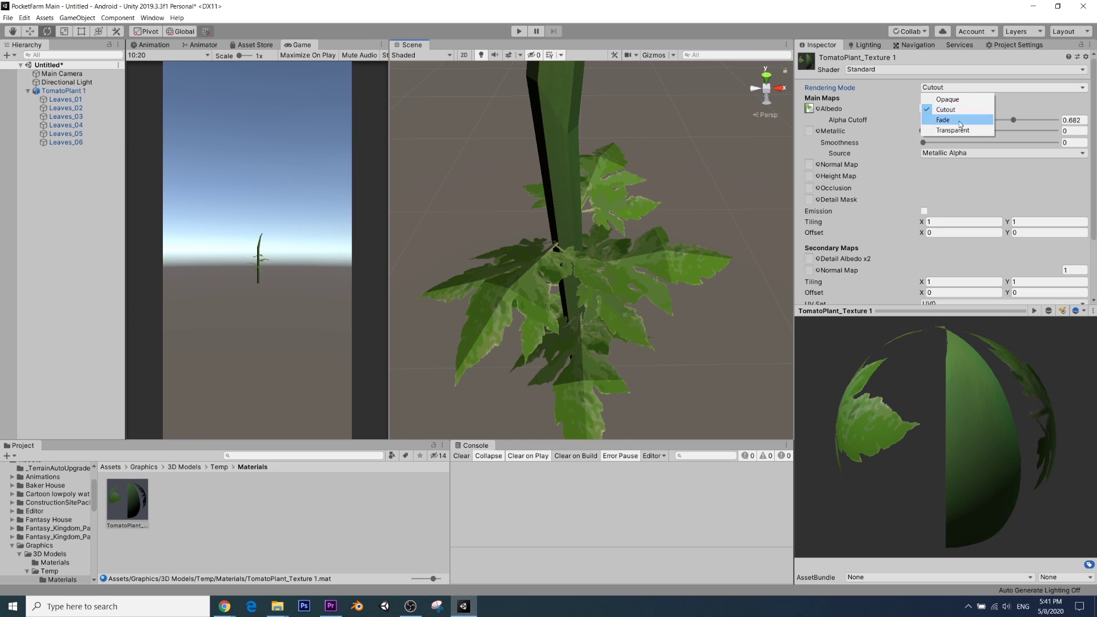
click(959, 120)
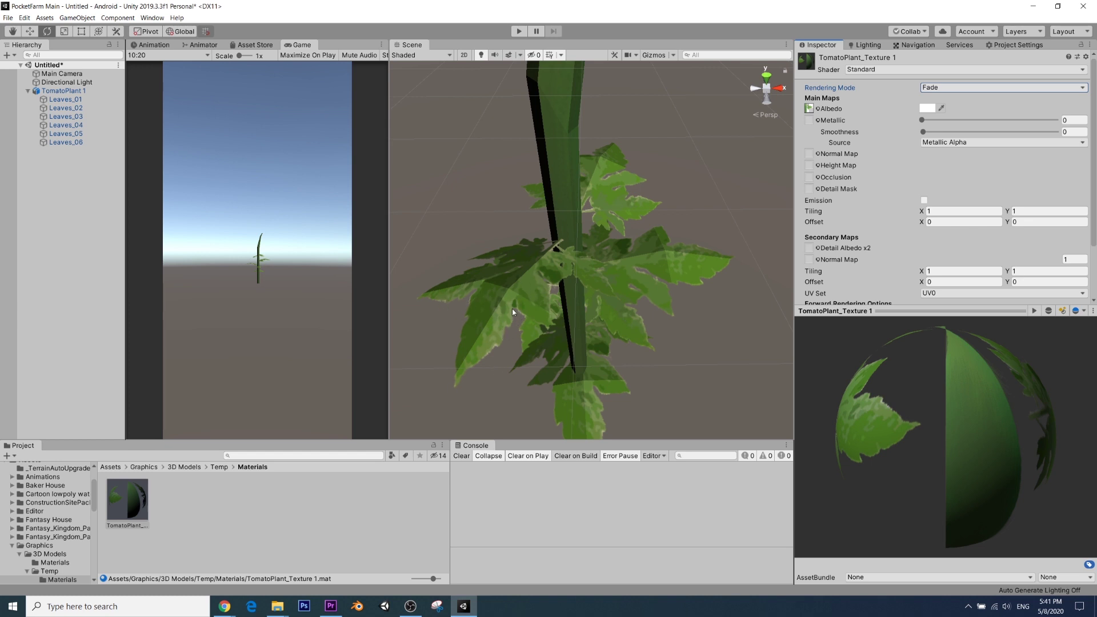
alt+drag(563, 326, 666, 336)
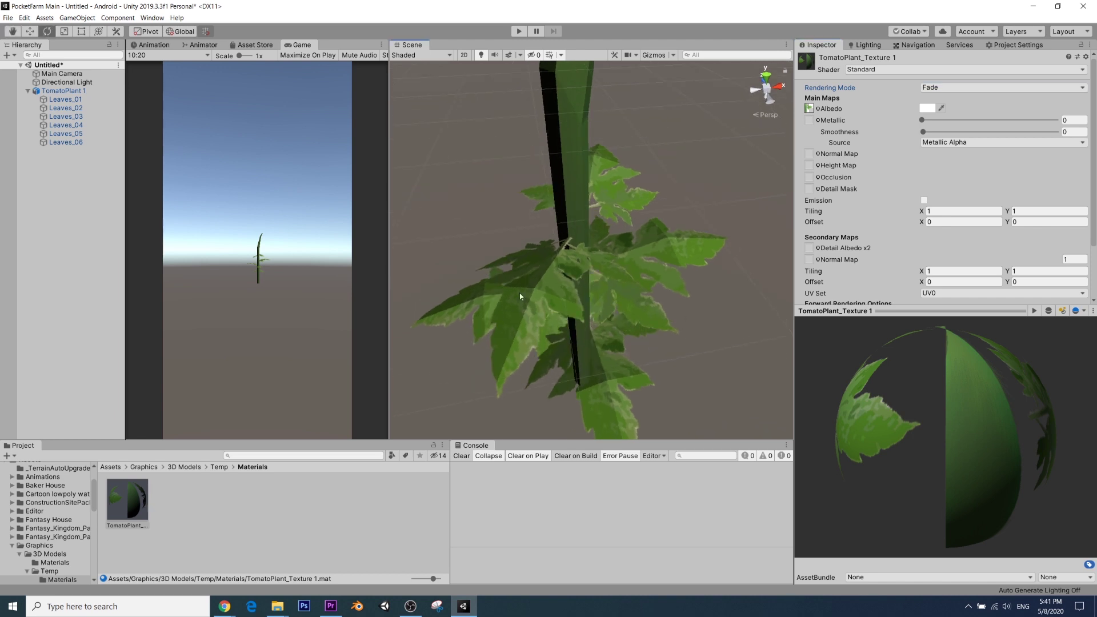
alt+drag(516, 376, 561, 294)
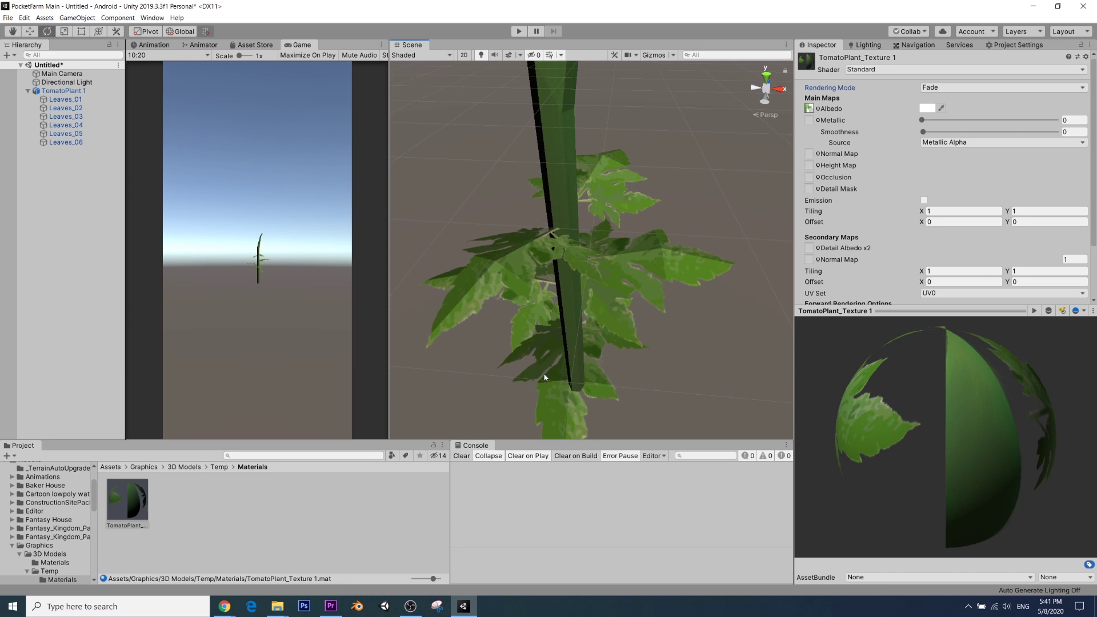
alt+drag(696, 235, 554, 295)
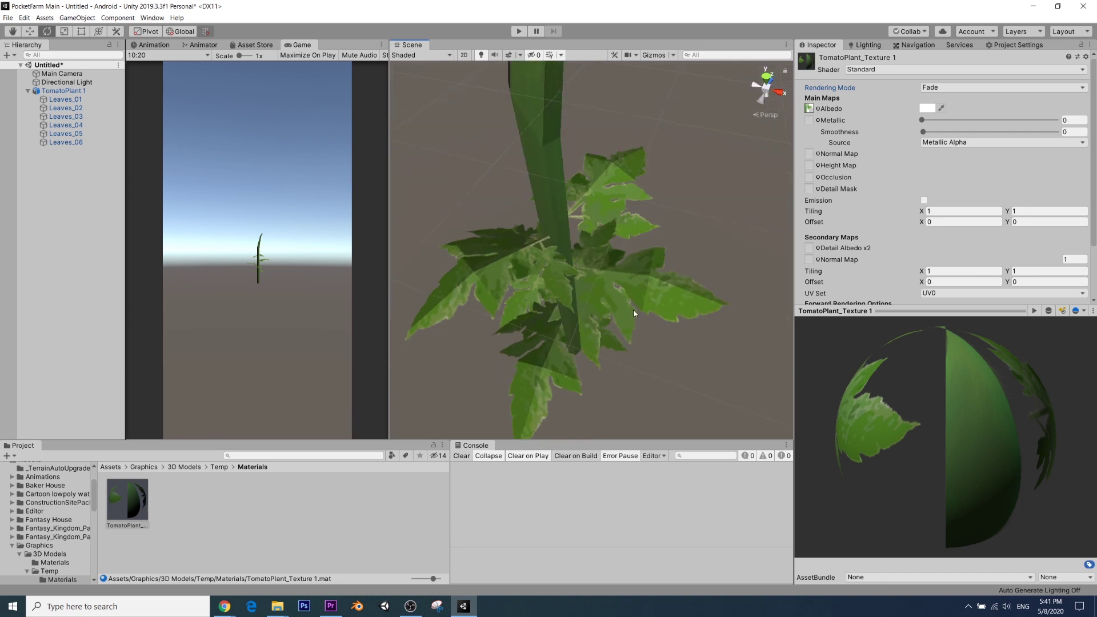
alt+drag(633, 313, 584, 406)
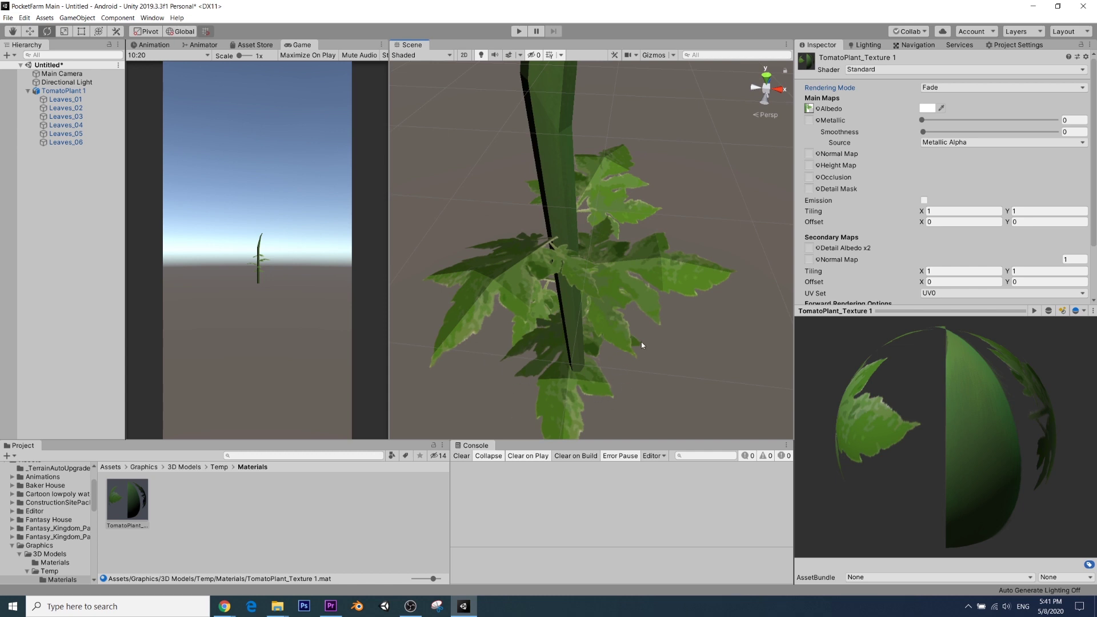
Return the leaf material's Rendering Mode to Cutout, keeping Alpha Cutoff at 0.682.
alt+drag(565, 331, 588, 314)
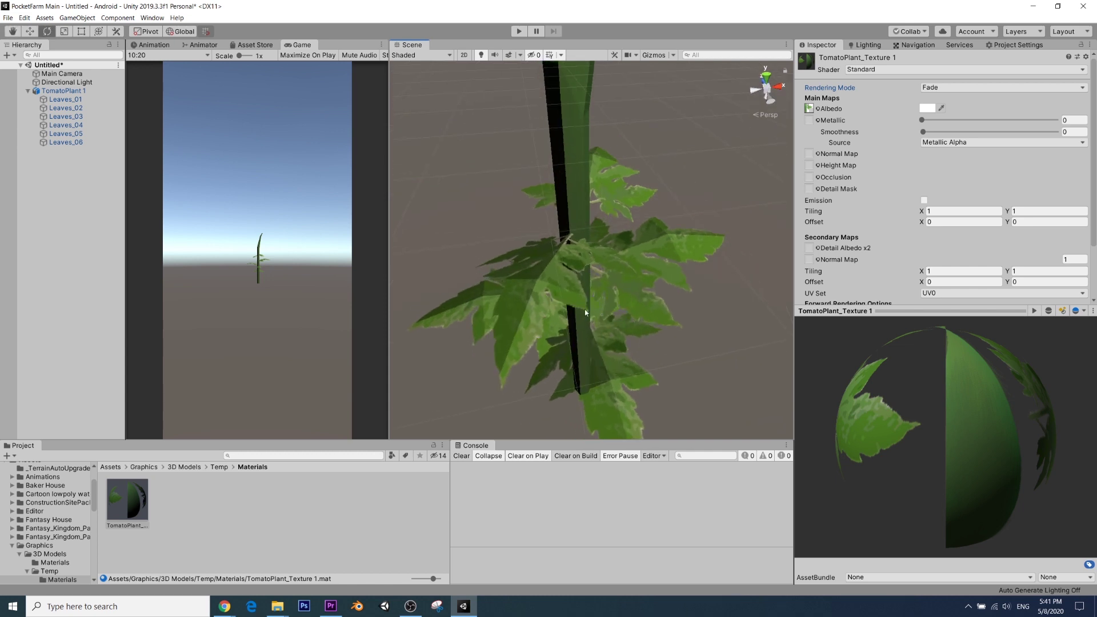
click(954, 89)
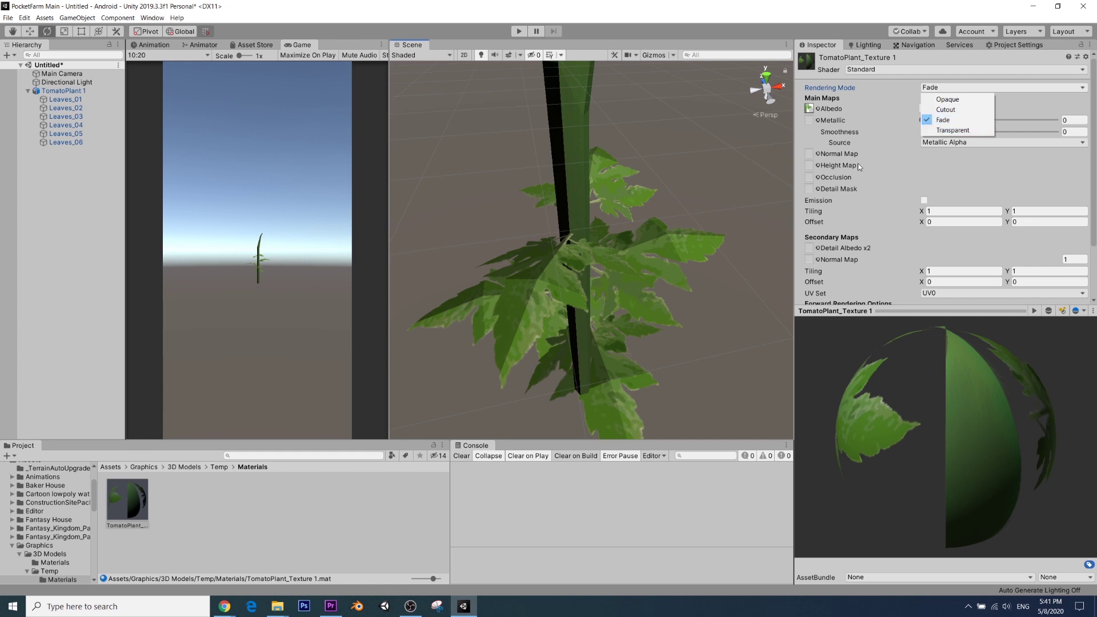
click(961, 111)
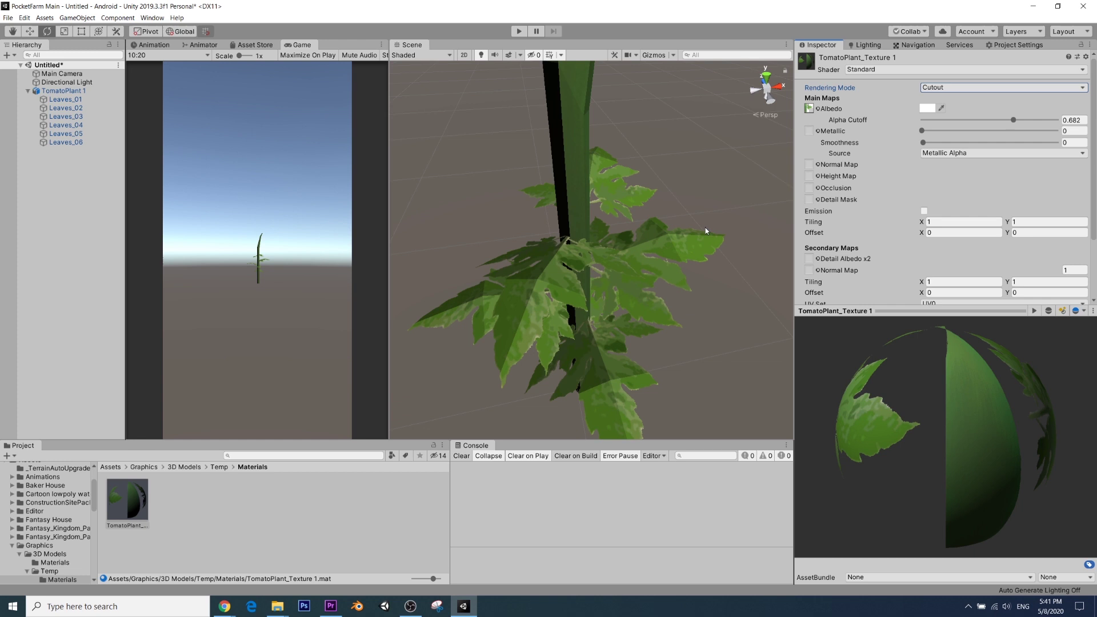
Zoom out of the scene and select TomatoPlant 1.fbx in the Project panel to view its import settings.
click(719, 192)
scroll(719, 191, down, 5)
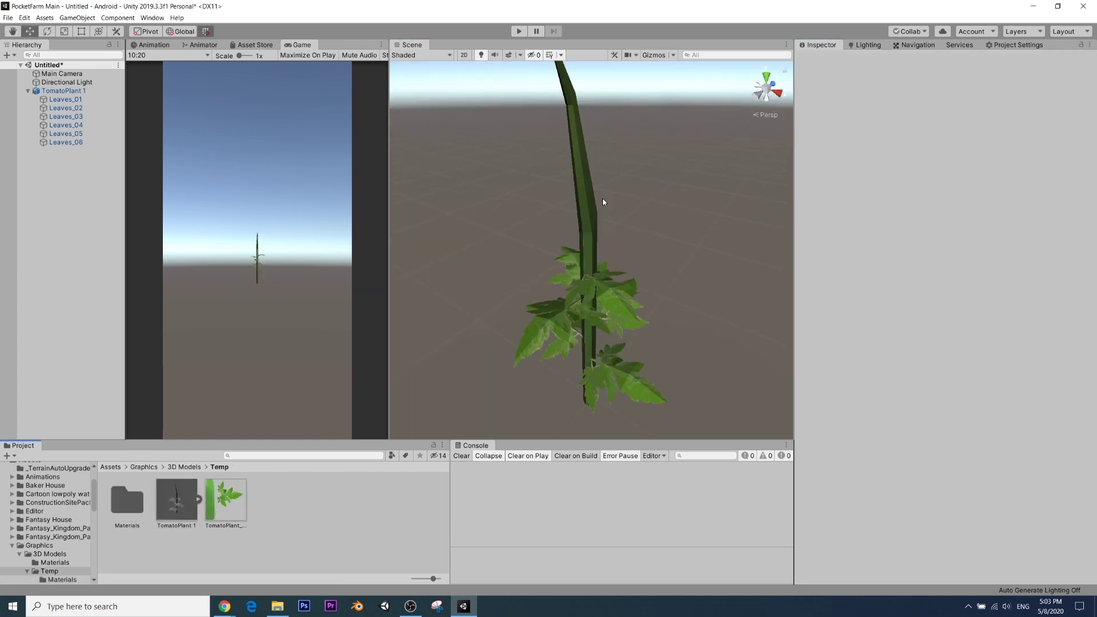
scroll(602, 197, up, 4)
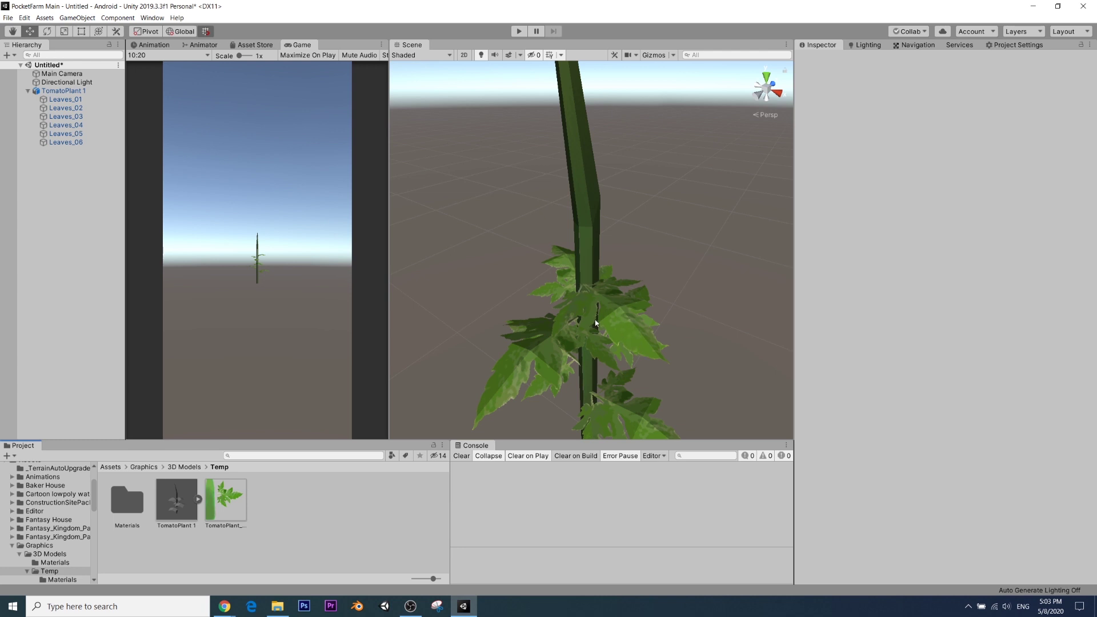
scroll(611, 250, down, 3)
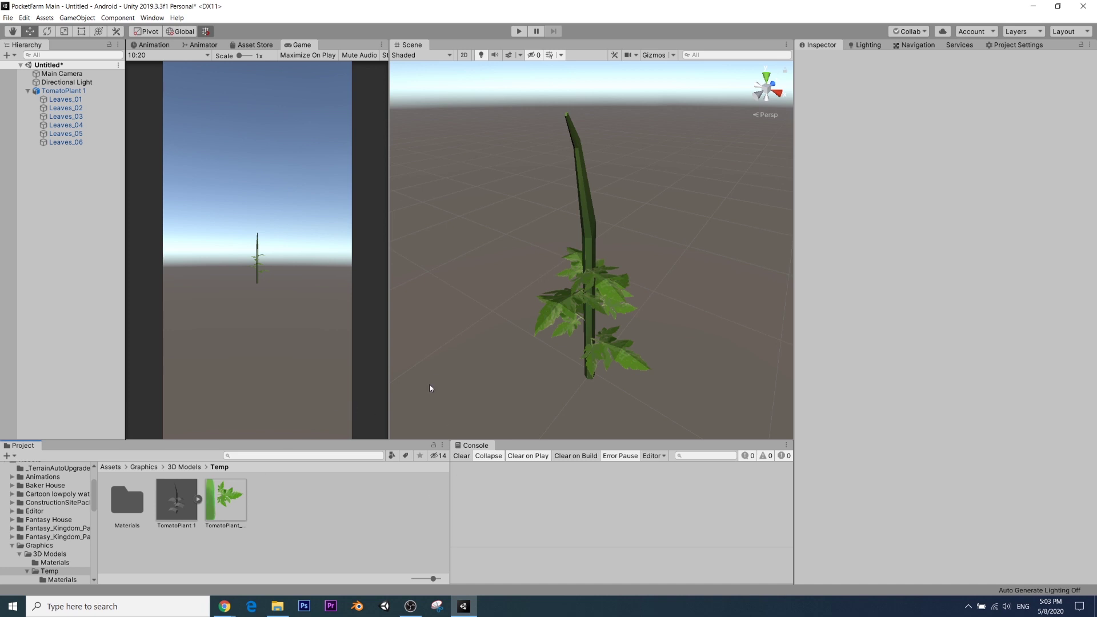
click(181, 505)
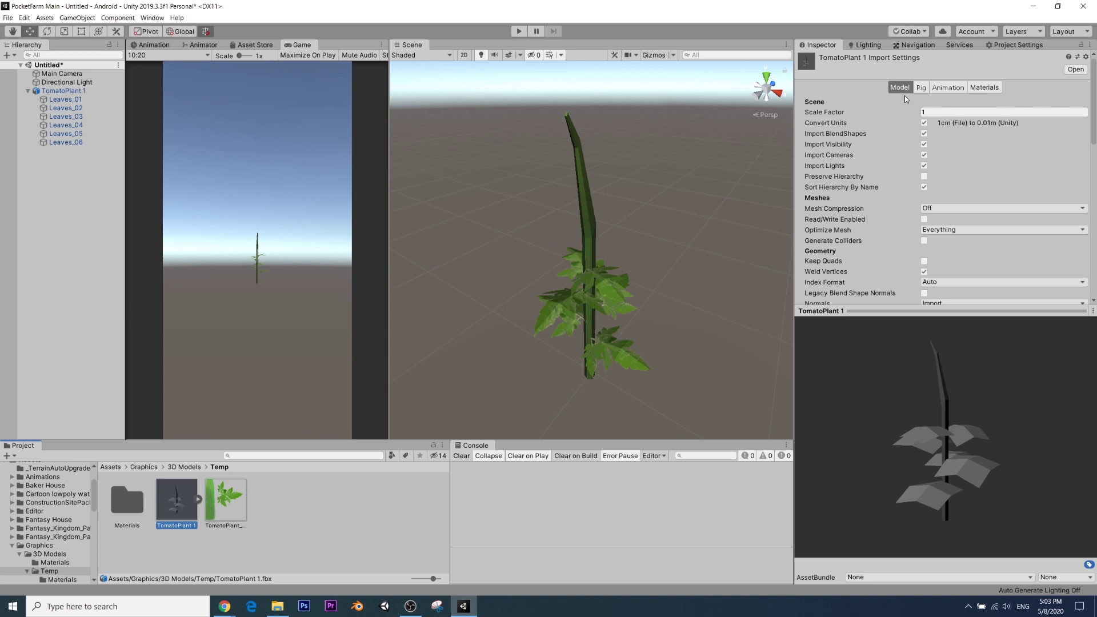
Set the TomatoPlant 1 import Normals to Calculate, apply, and check the stem's smooth shading.
scroll(929, 143, down, 3)
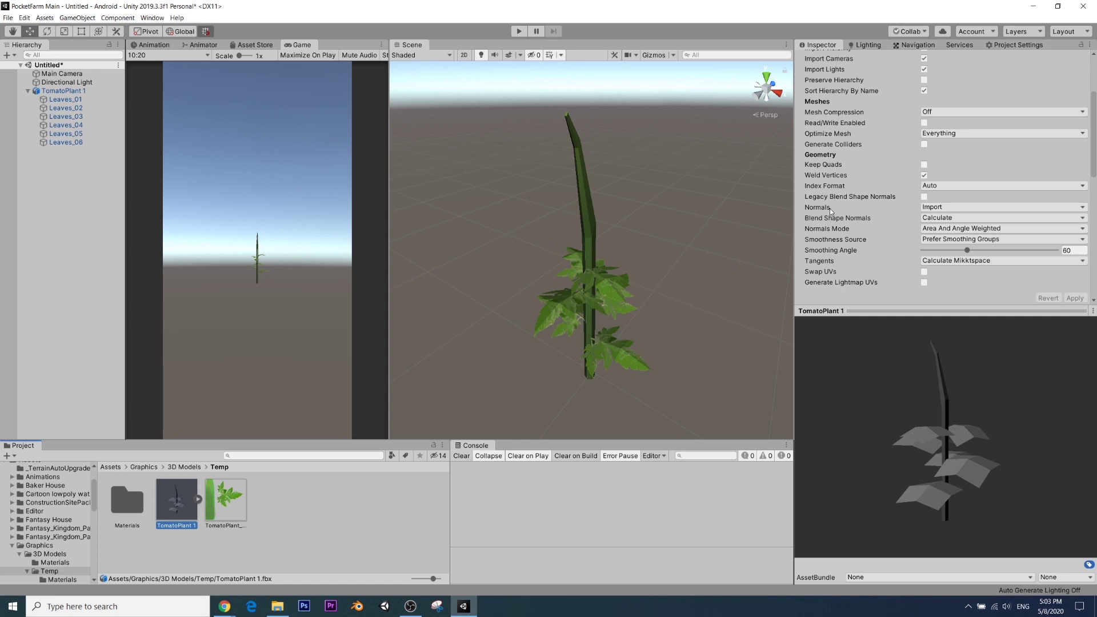
click(948, 208)
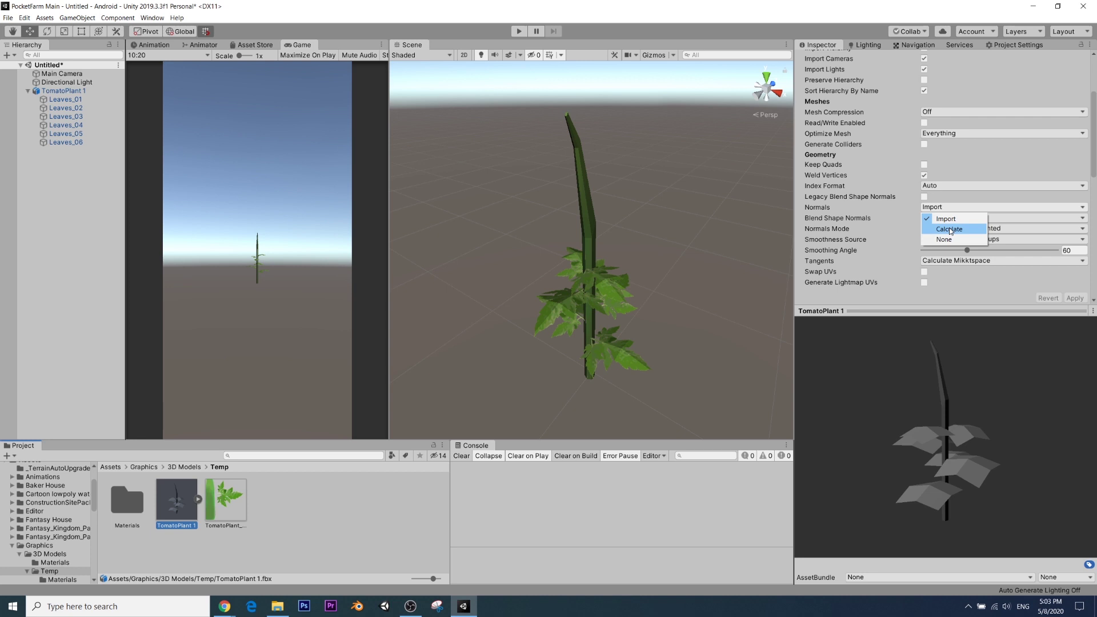
click(949, 229)
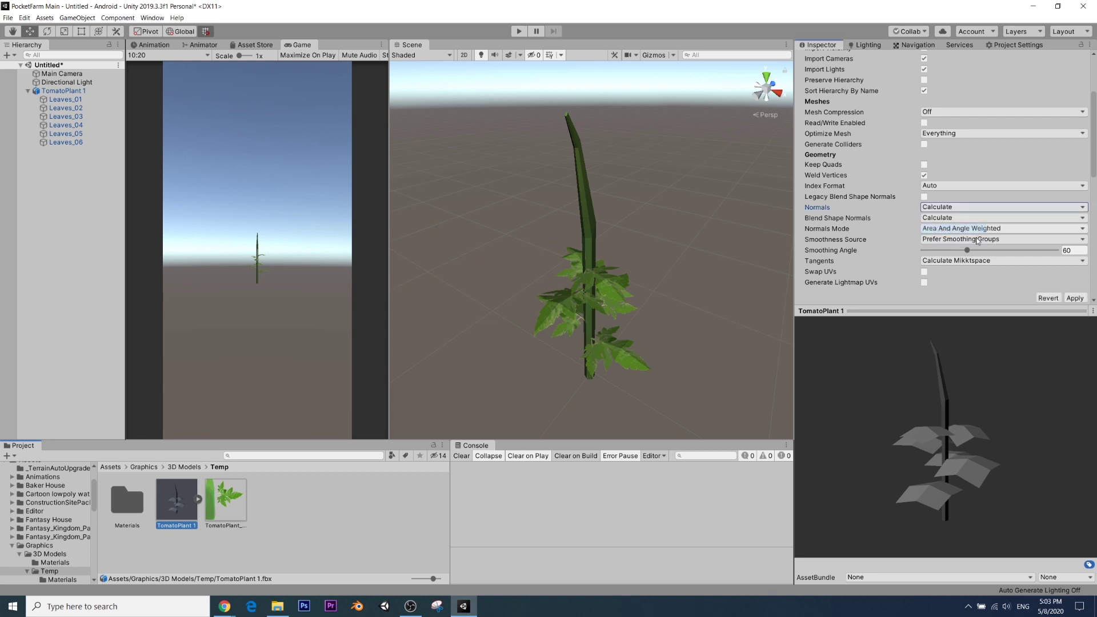
click(1074, 298)
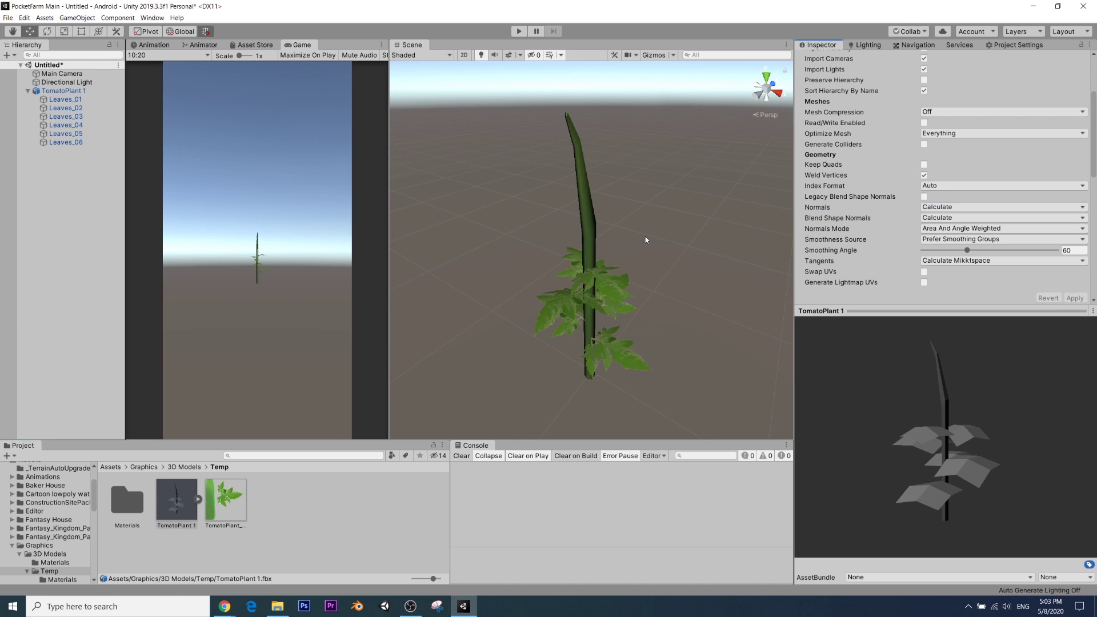
mouse_move(644, 238)
alt+mouse_down()
mouse_move(592, 233)
mouse_move(710, 221)
mouse_move(560, 219)
alt+mouse_up()
scroll(653, 239, up, 5)
alt+drag(656, 321, 579, 182)
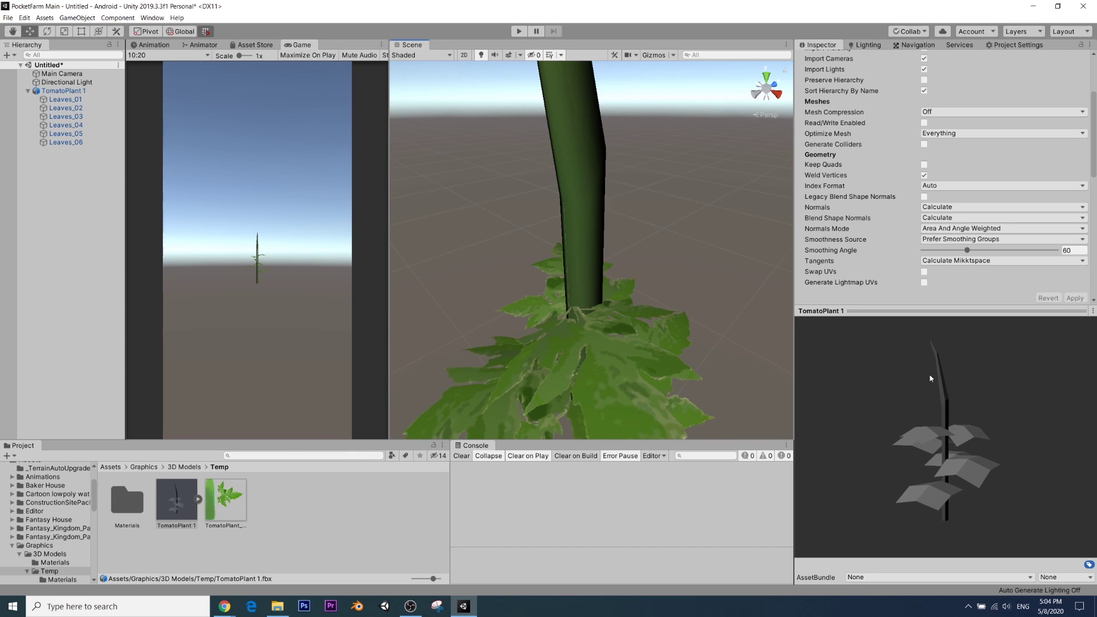
drag(931, 378, 987, 362)
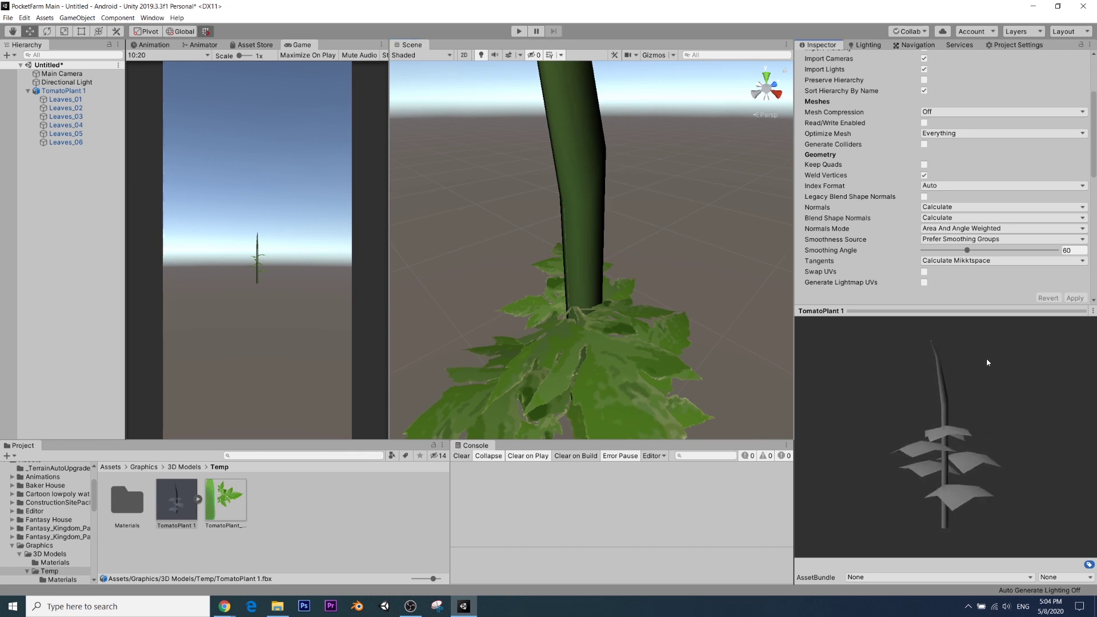
scroll(678, 203, down, 5)
mouse_move(678, 202)
middle_down()
mouse_move(661, 223)
mouse_move(688, 204)
middle_up()
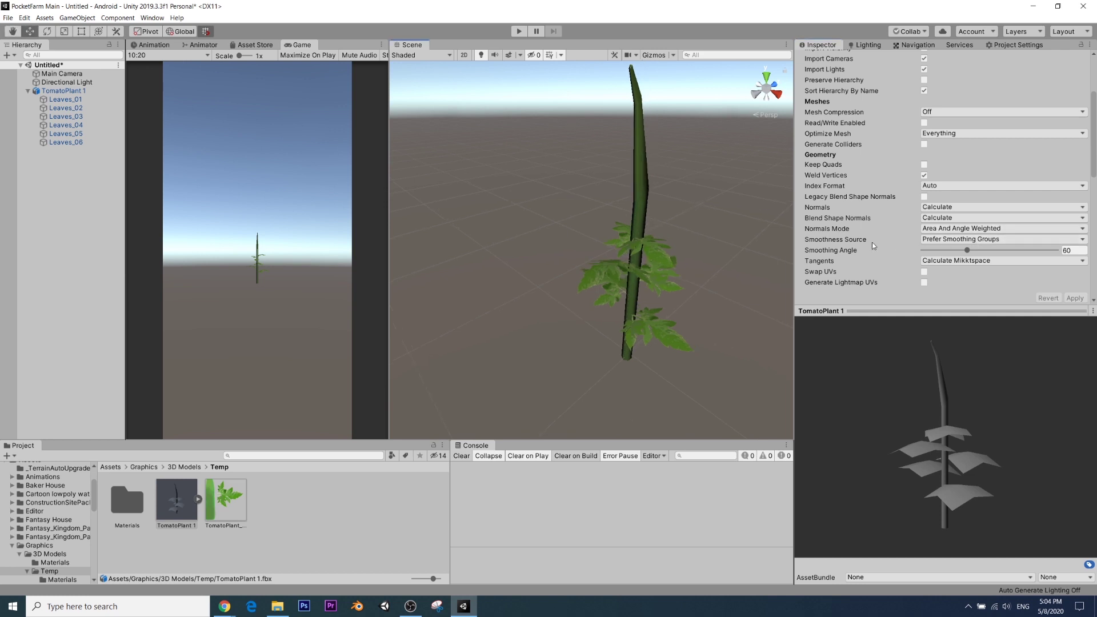
Set Smoothness Source to From Angle, apply, then lower the Smoothing Angle and reapply.
click(963, 240)
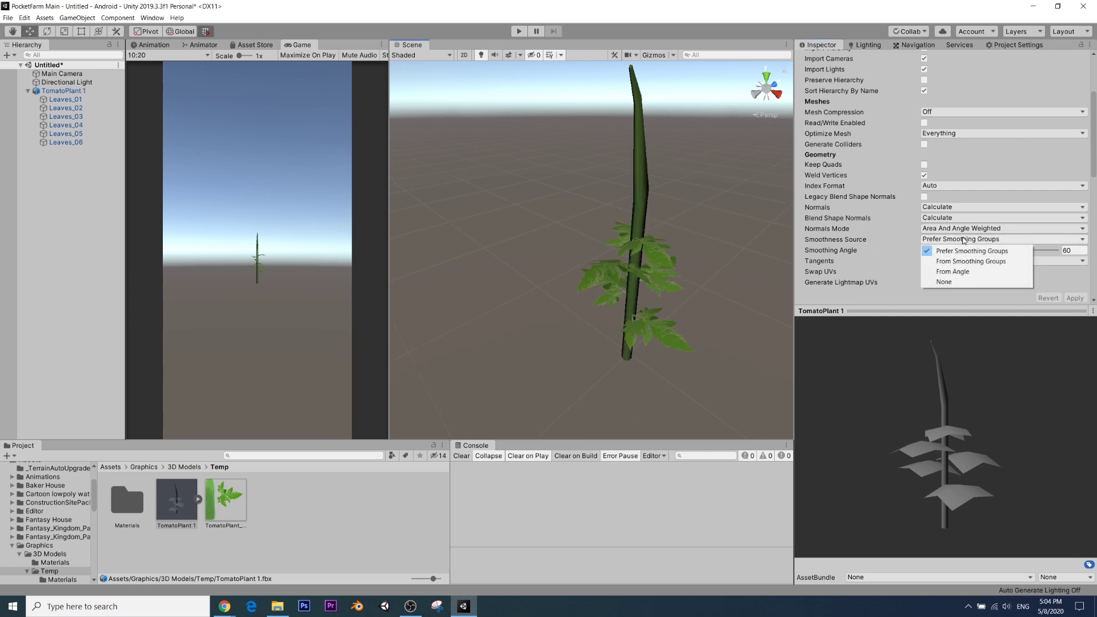
click(963, 273)
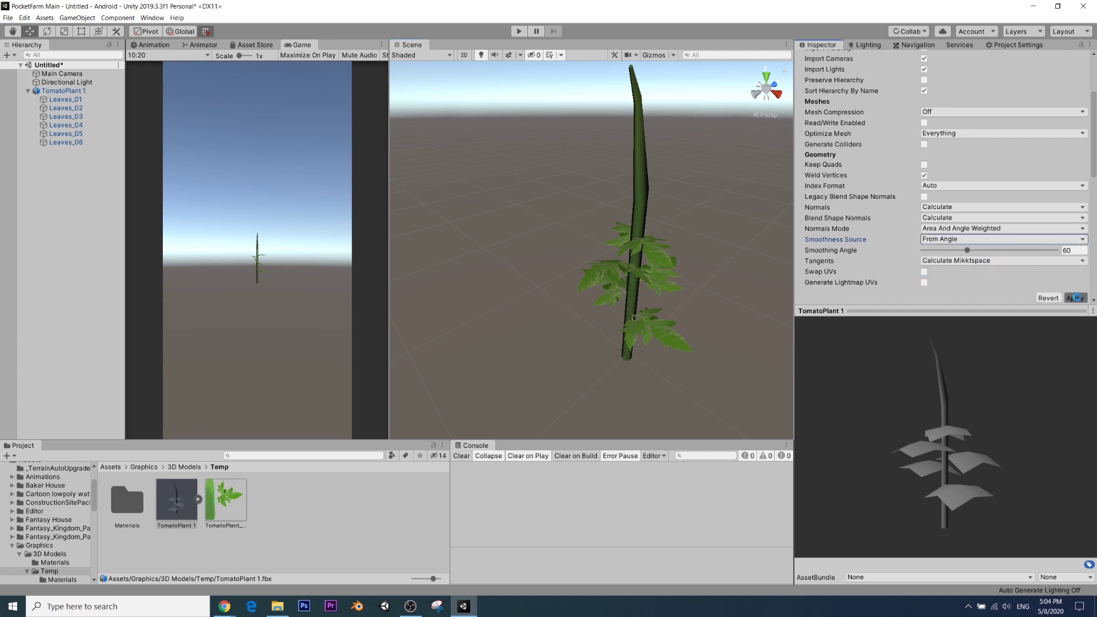
click(1076, 298)
drag(968, 250, 957, 253)
click(1075, 297)
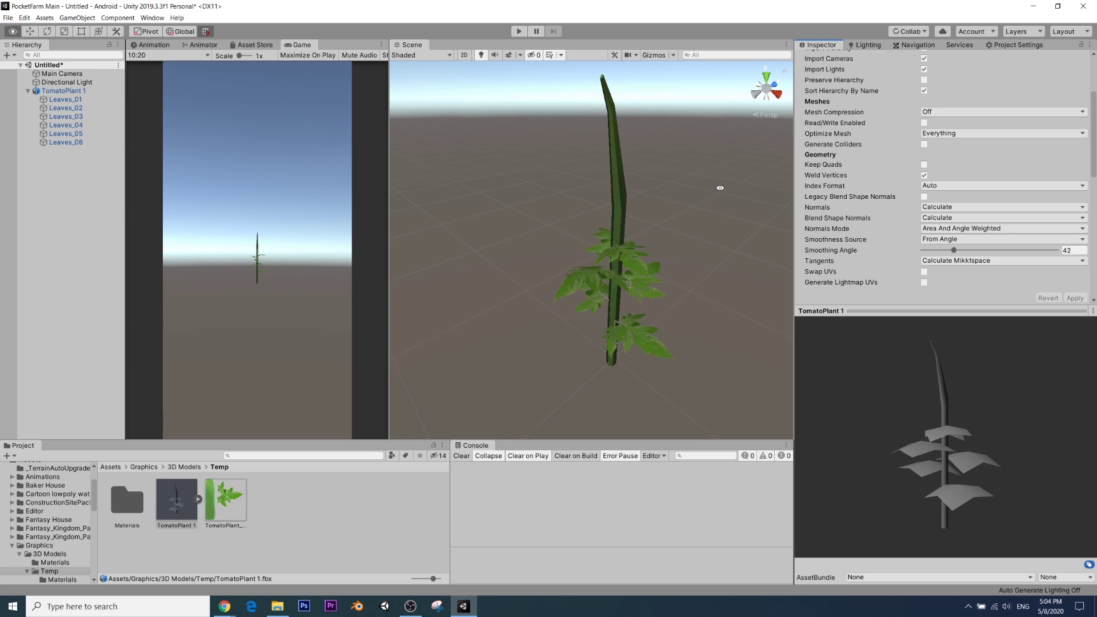
Raise the Smoothing Angle again, reapply, and compare the stem's shading in the Scene view.
alt+scroll(720, 188, up, 3)
alt+drag(673, 216, 656, 223)
scroll(662, 222, up, 3)
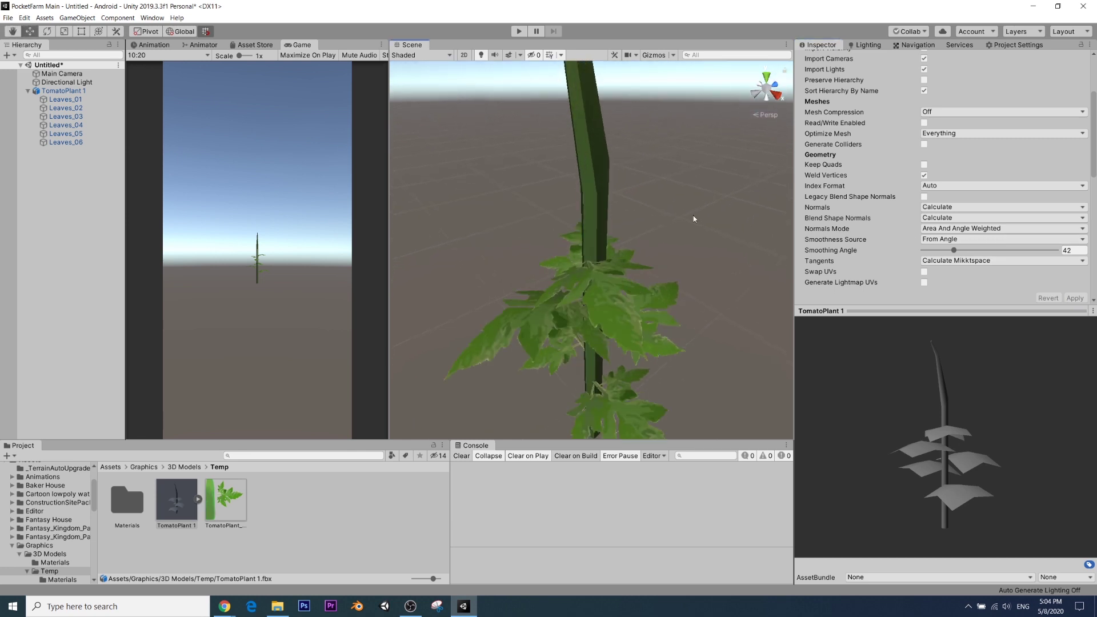
alt+scroll(694, 217, down, 3)
drag(954, 250, 988, 251)
click(1074, 298)
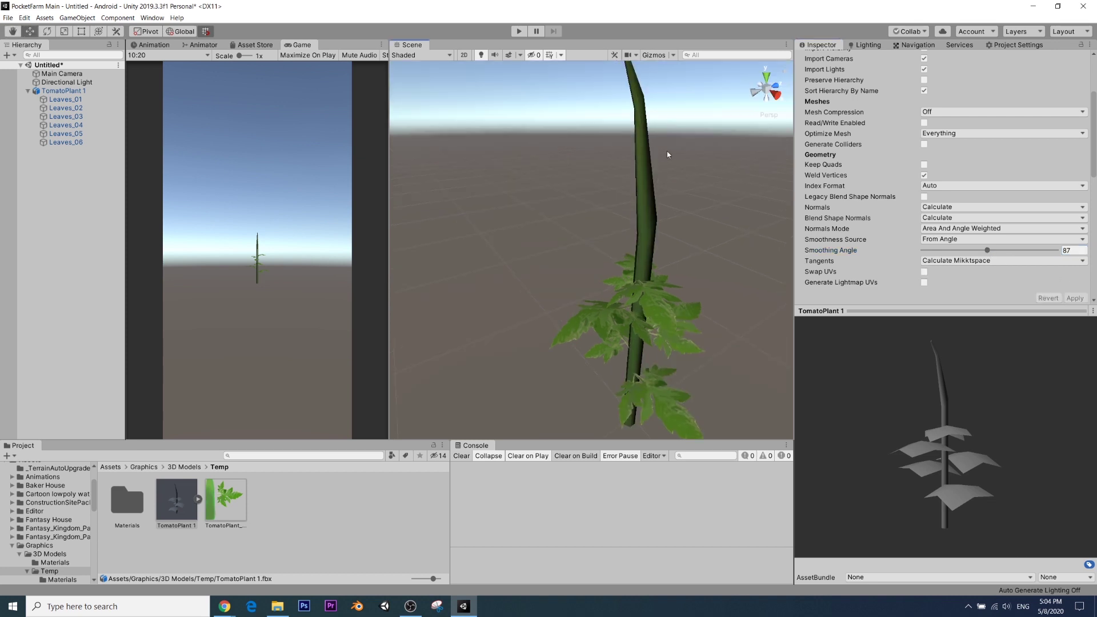
right_drag(664, 130, 641, 189)
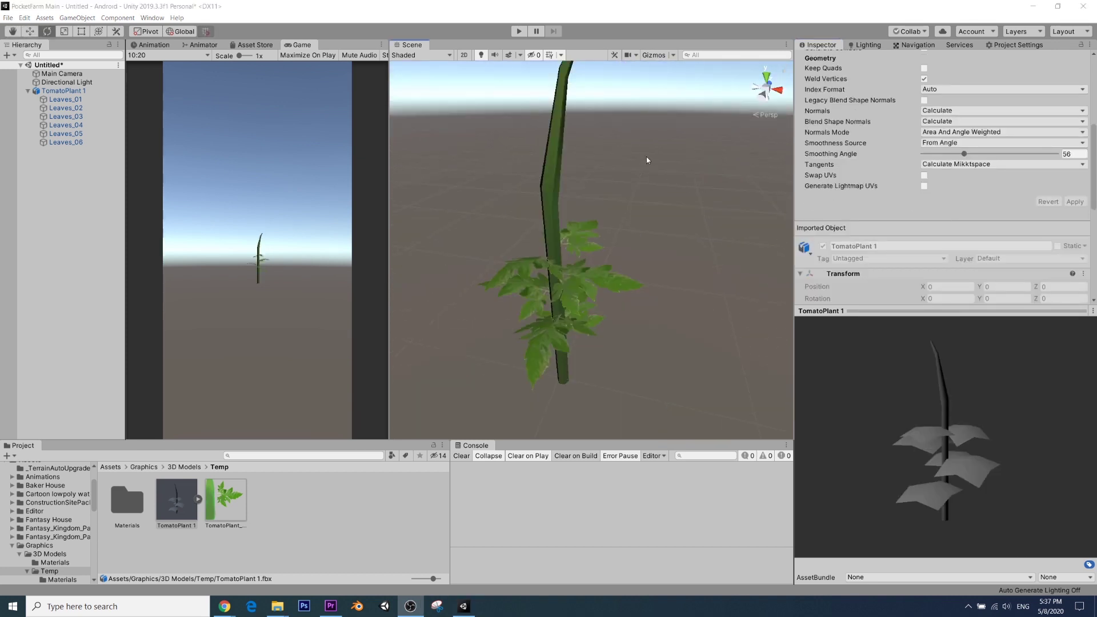
scroll(646, 160, up, 5)
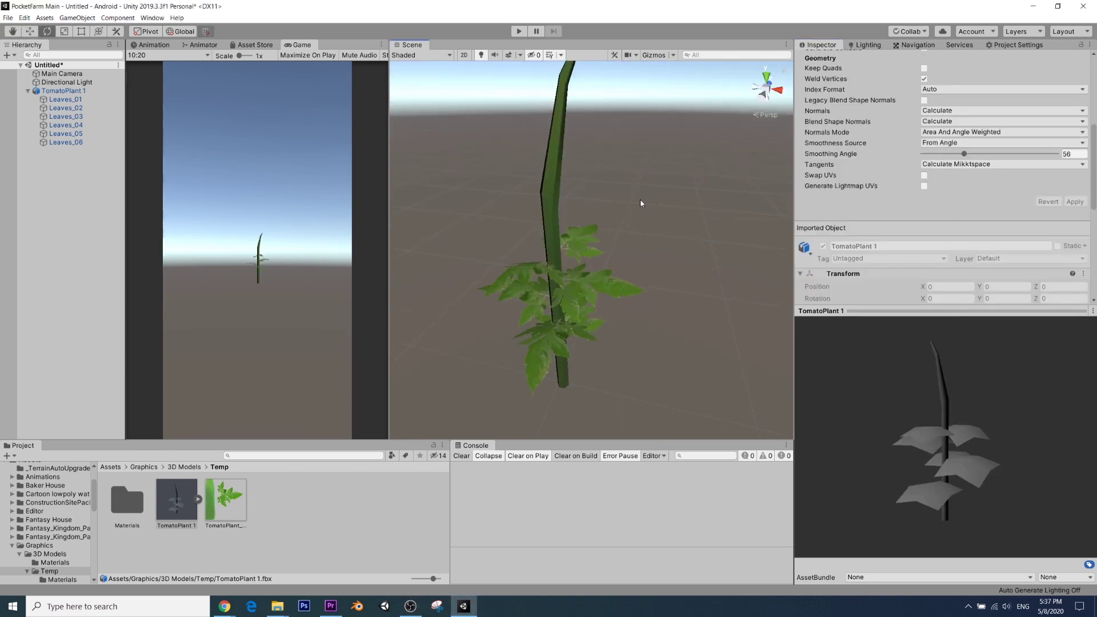
middle_drag(565, 175, 599, 198)
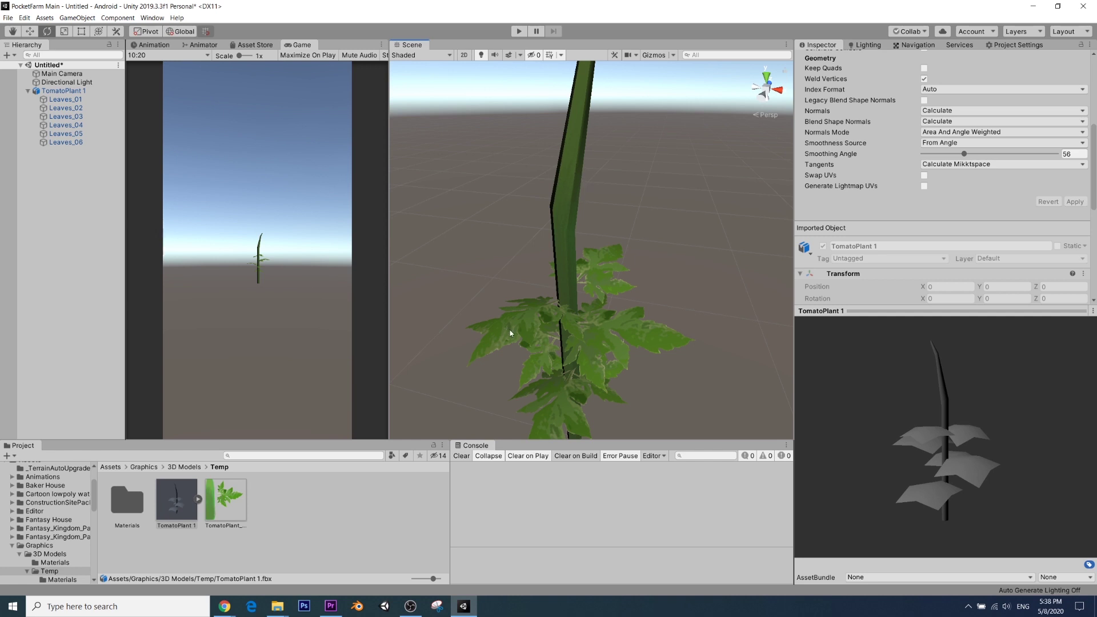
Select the plant's stem, then the TomatoPlant 1 model to show its import settings.
click(538, 334)
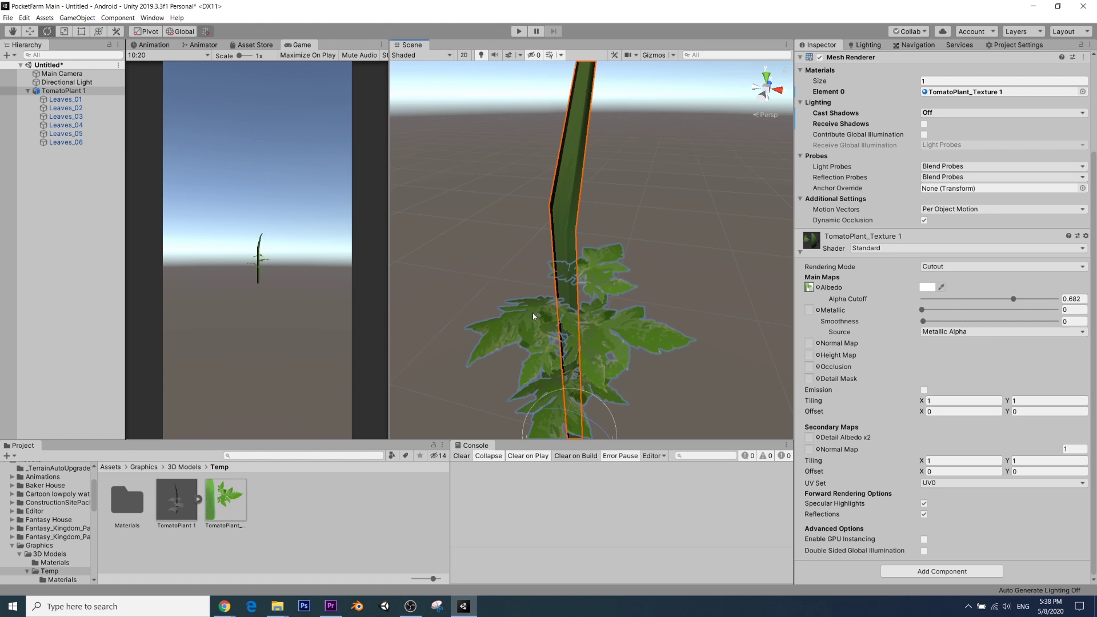
click(612, 202)
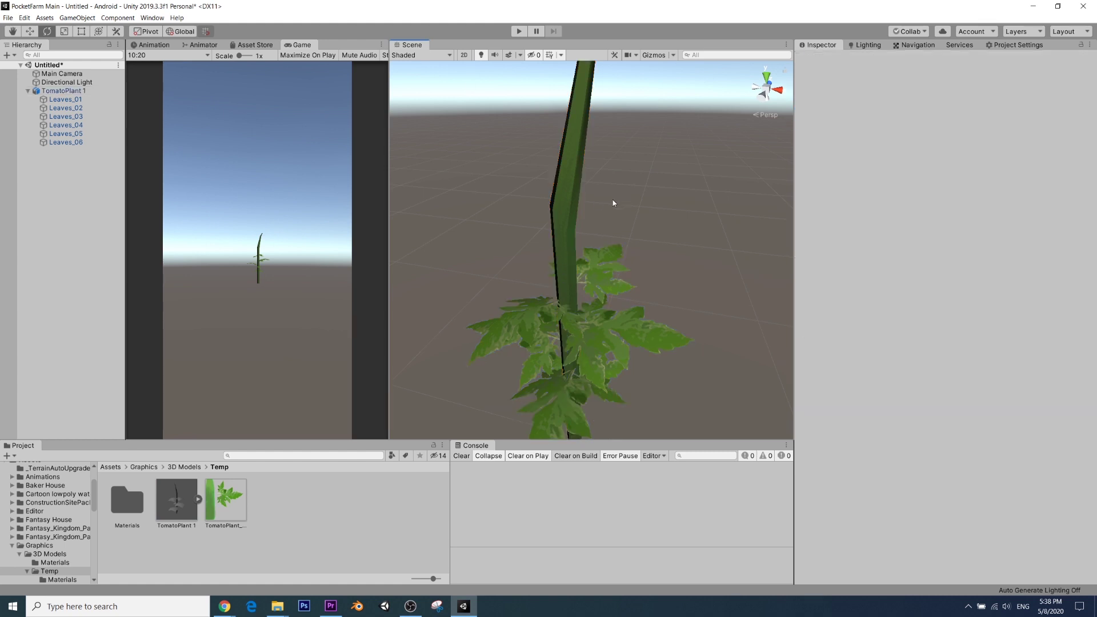
click(554, 203)
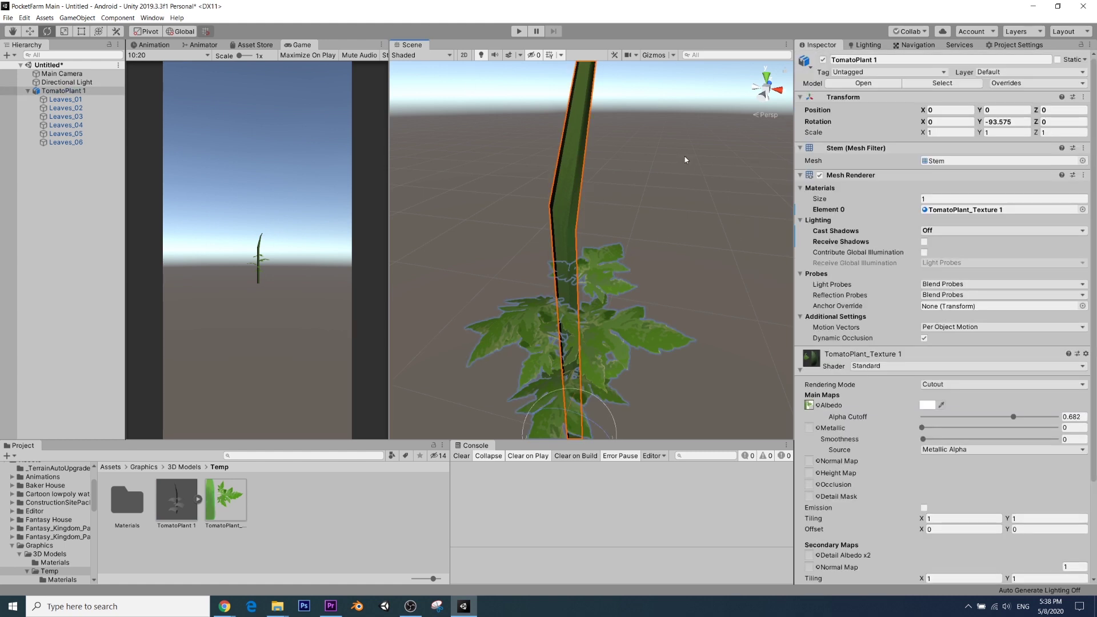
click(177, 502)
scroll(980, 214, down, 5)
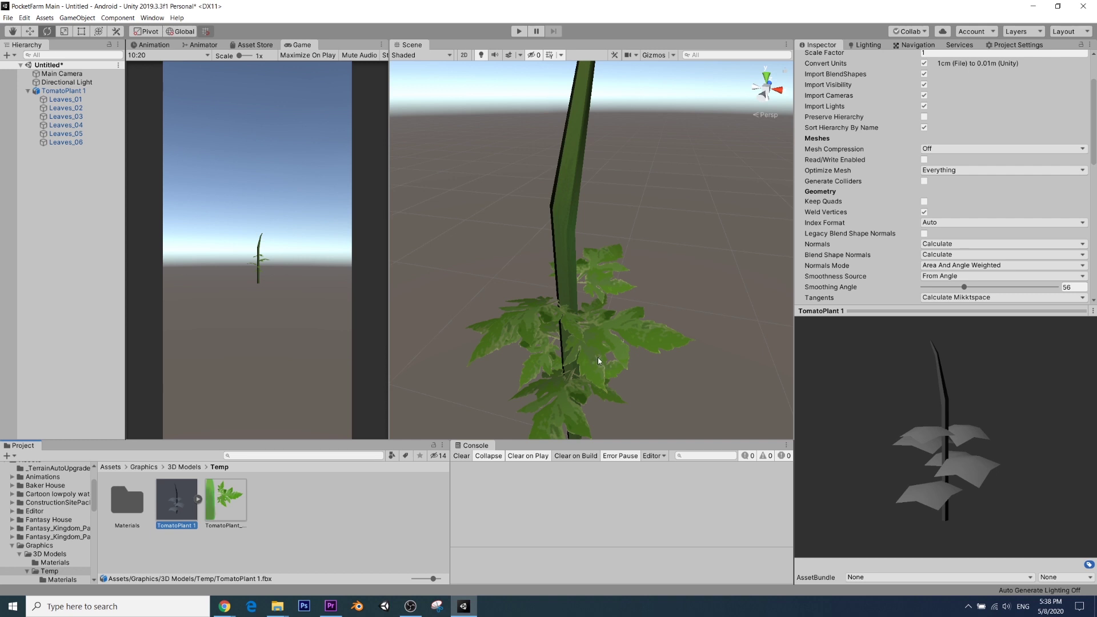
Lower the Smoothing Angle from 56 to 27, apply, and inspect the sharper stem shading.
alt+drag(646, 184, 651, 181)
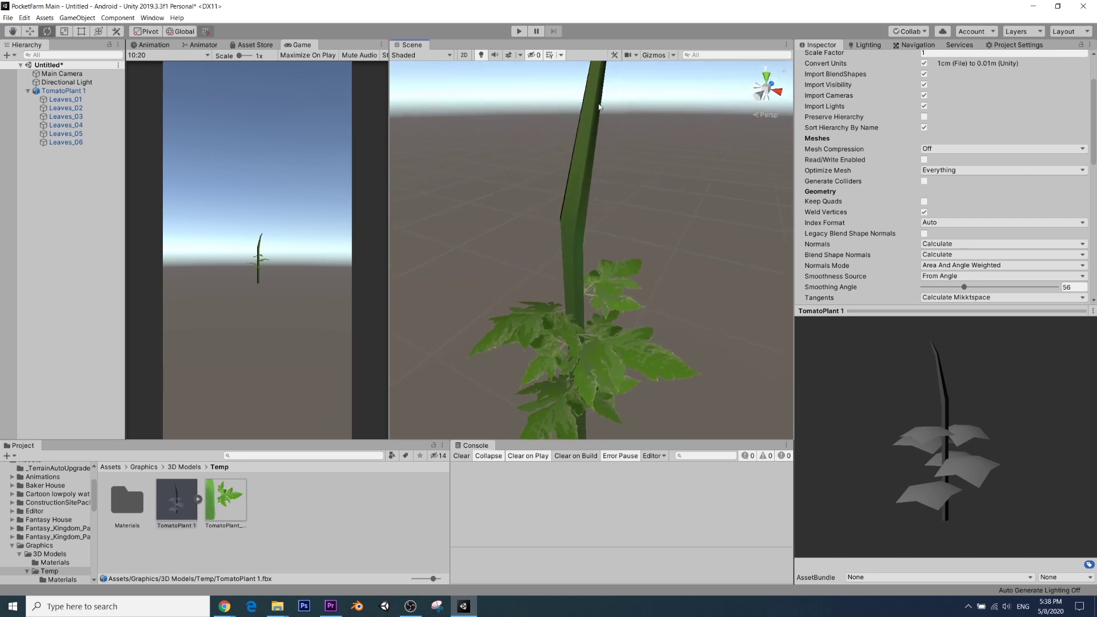
alt+drag(637, 98, 576, 351)
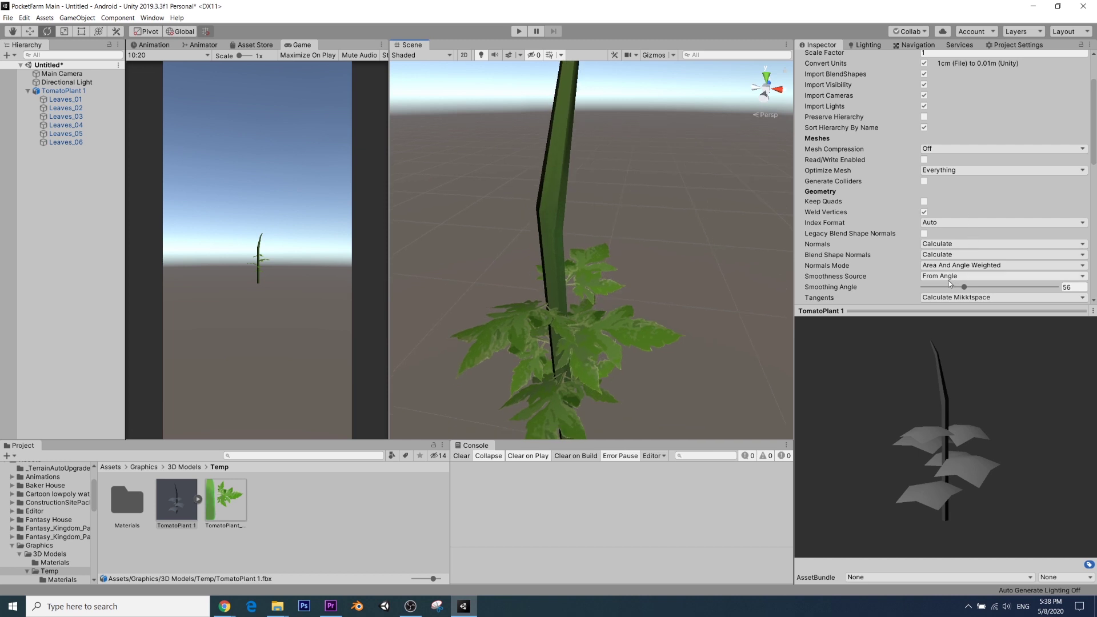
drag(951, 287, 943, 291)
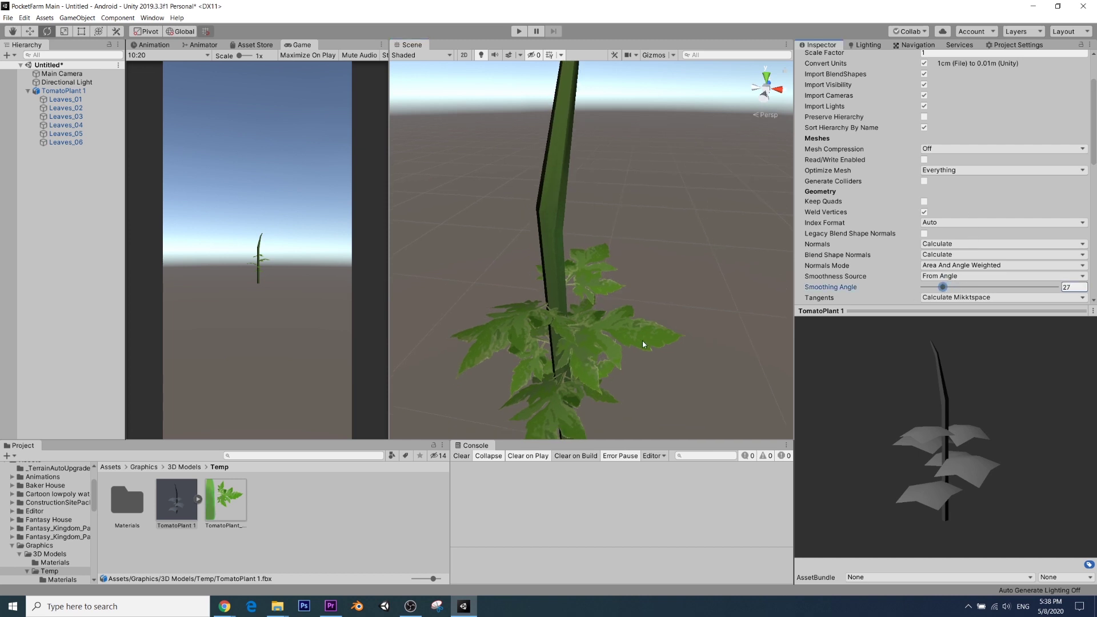
scroll(1068, 245, down, 5)
click(1075, 142)
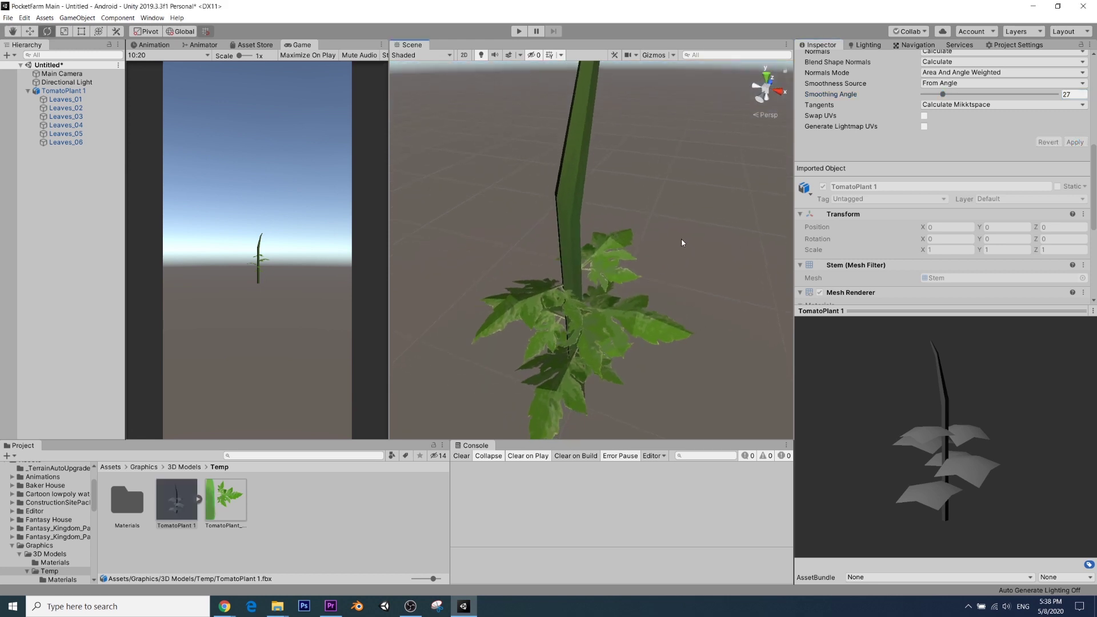
alt+drag(680, 242, 607, 286)
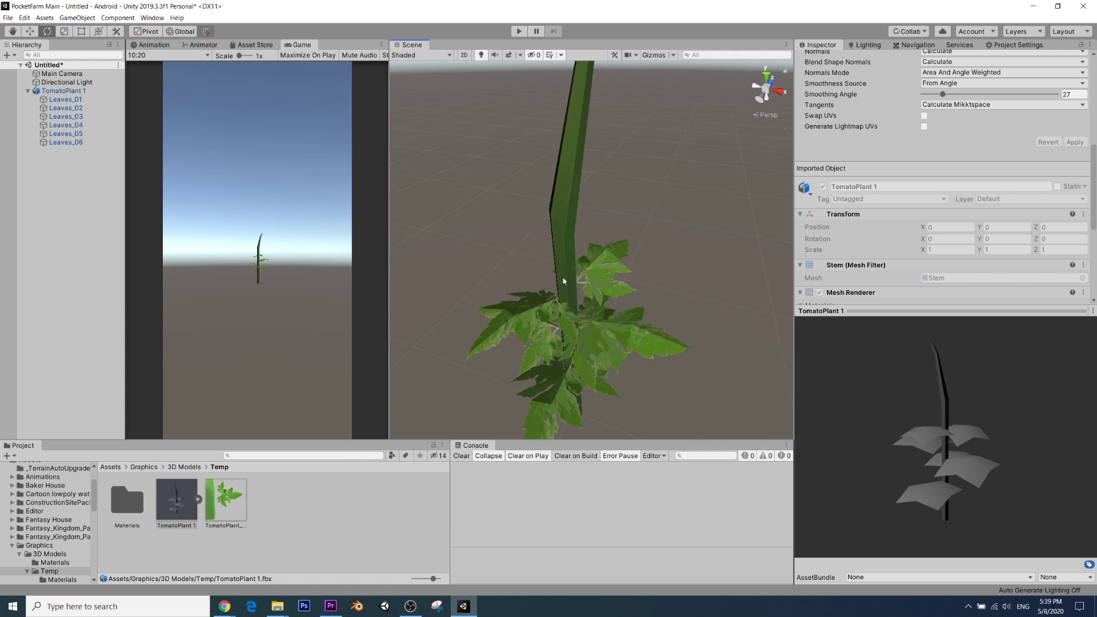
Raise the Smoothing Angle to 67, then enter 69 and apply the reimport.
scroll(938, 216, up, 5)
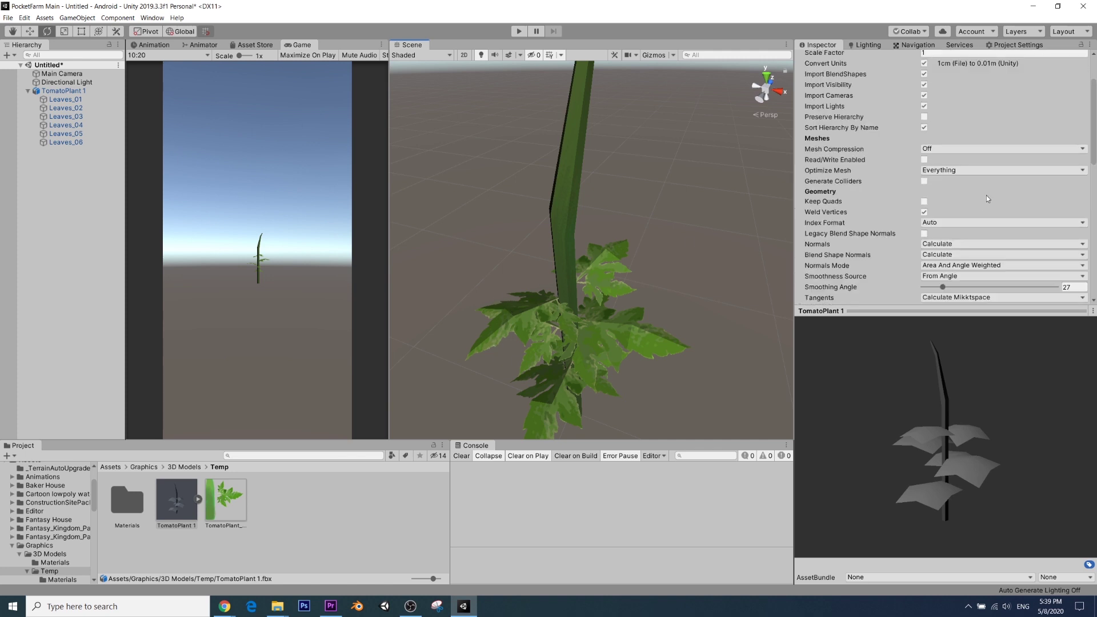
drag(943, 190, 972, 192)
drag(1073, 190, 1031, 191)
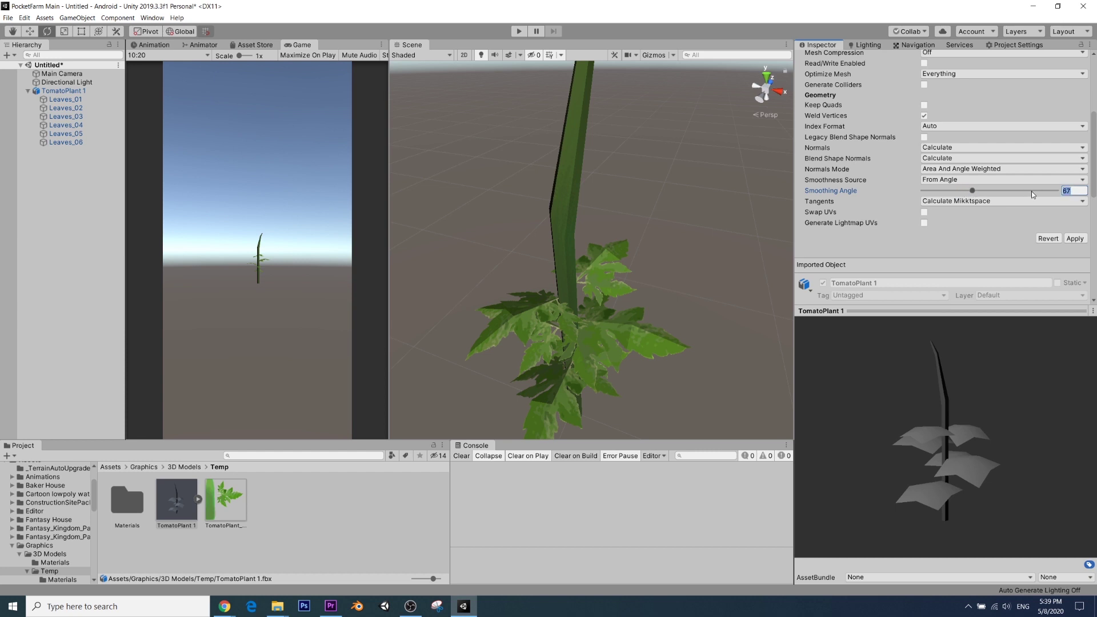
text(69)
key(Return)
click(1075, 238)
right_drag(776, 287, 557, 169)
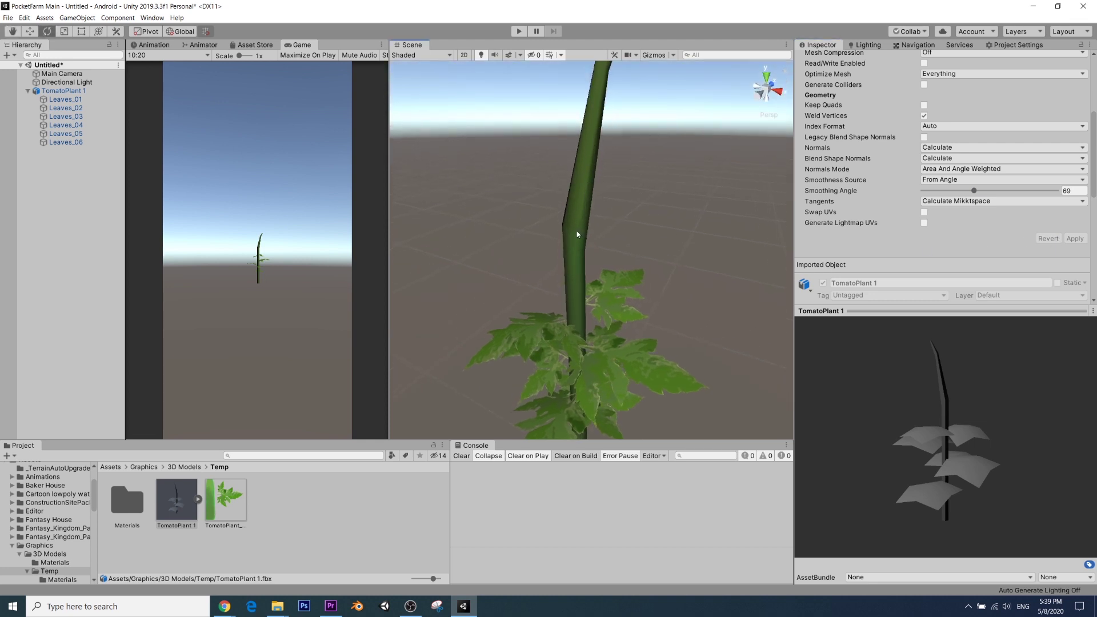
Try Smoothing Angles of 66 and 62, applying each, and compare the stem shading.
drag(974, 192, 971, 192)
click(1075, 238)
drag(971, 190, 968, 191)
click(1071, 238)
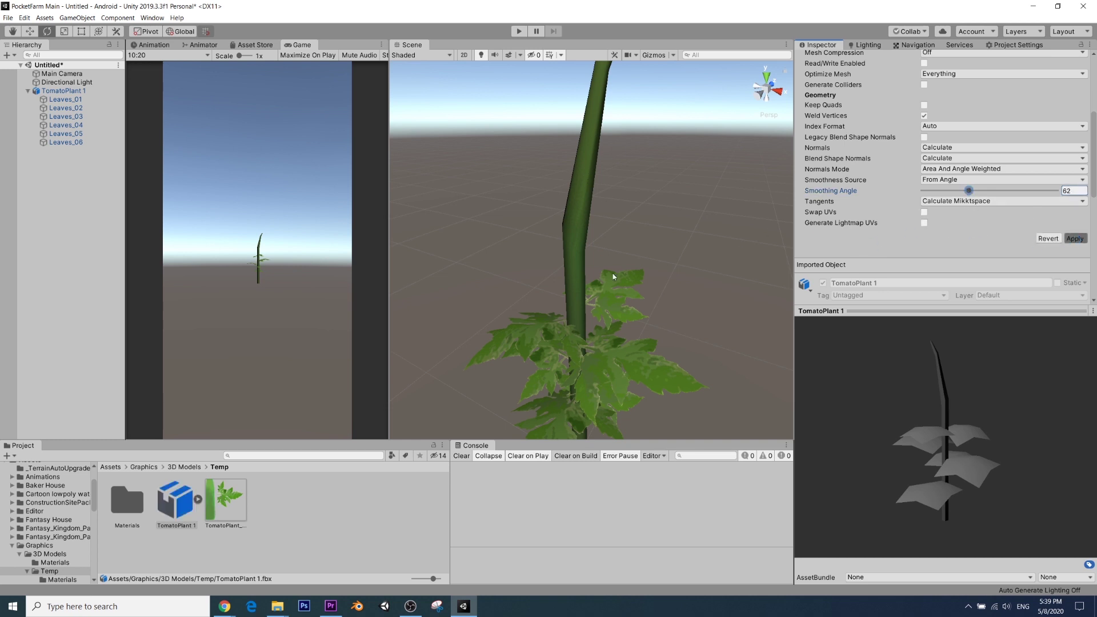
alt+drag(674, 231, 667, 322)
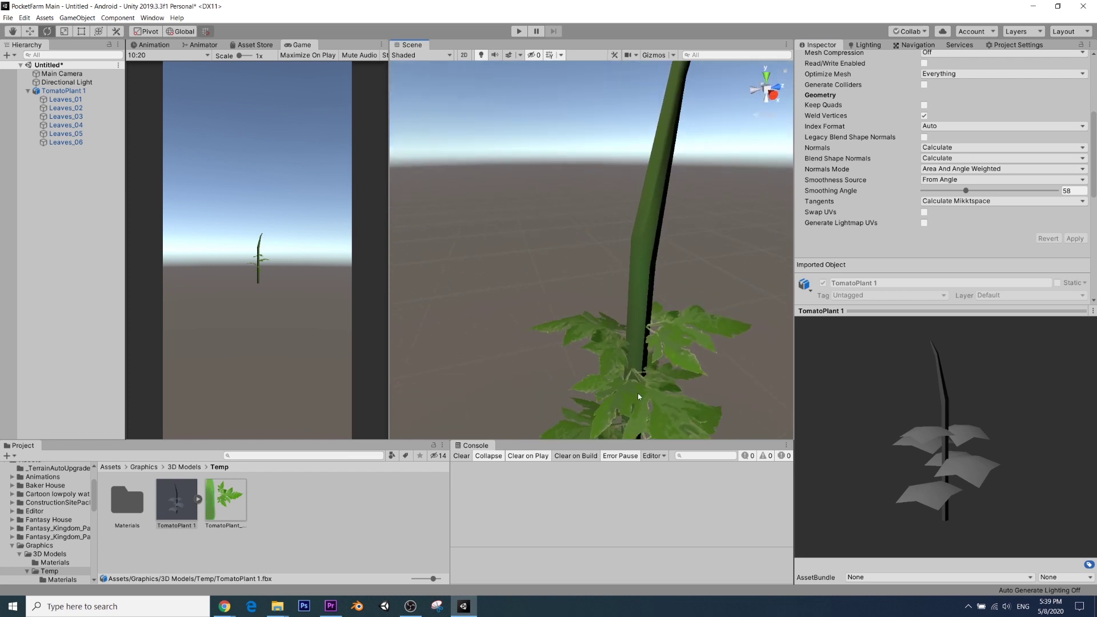
scroll(637, 393, down, 3)
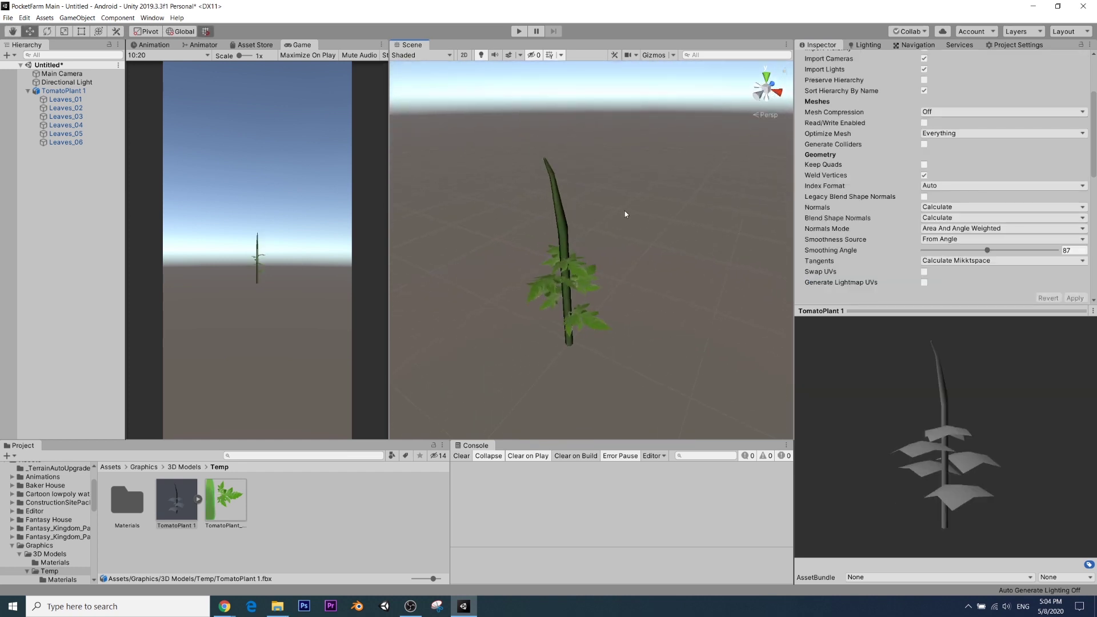
scroll(594, 213, up, 5)
scroll(609, 214, down, 5)
alt+drag(609, 214, 641, 189)
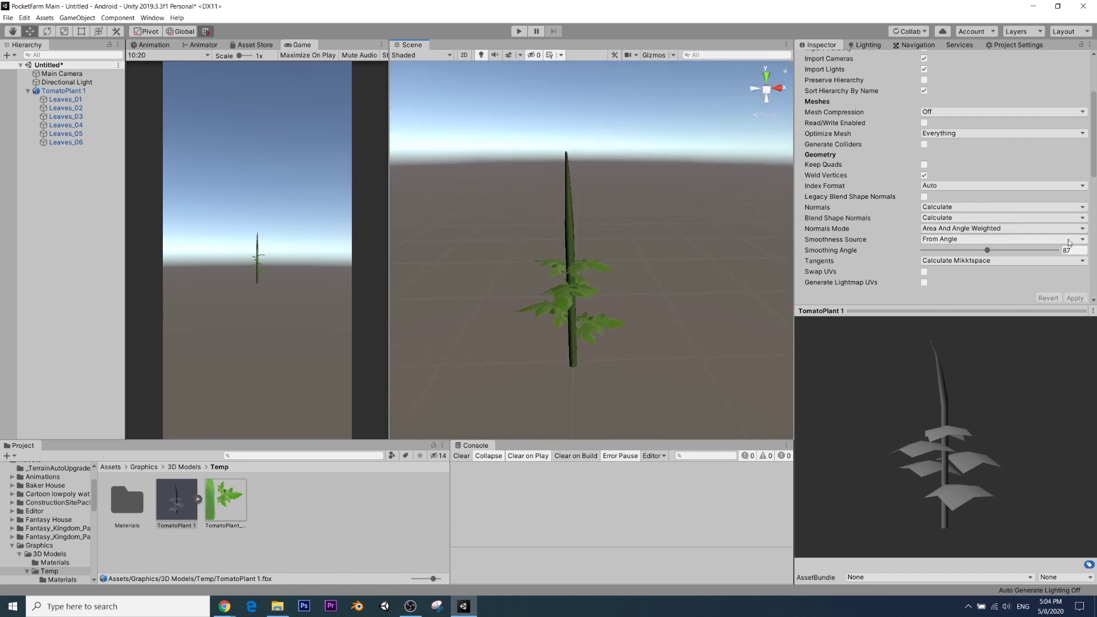
scroll(711, 290, up, 4)
alt+drag(712, 290, 666, 241)
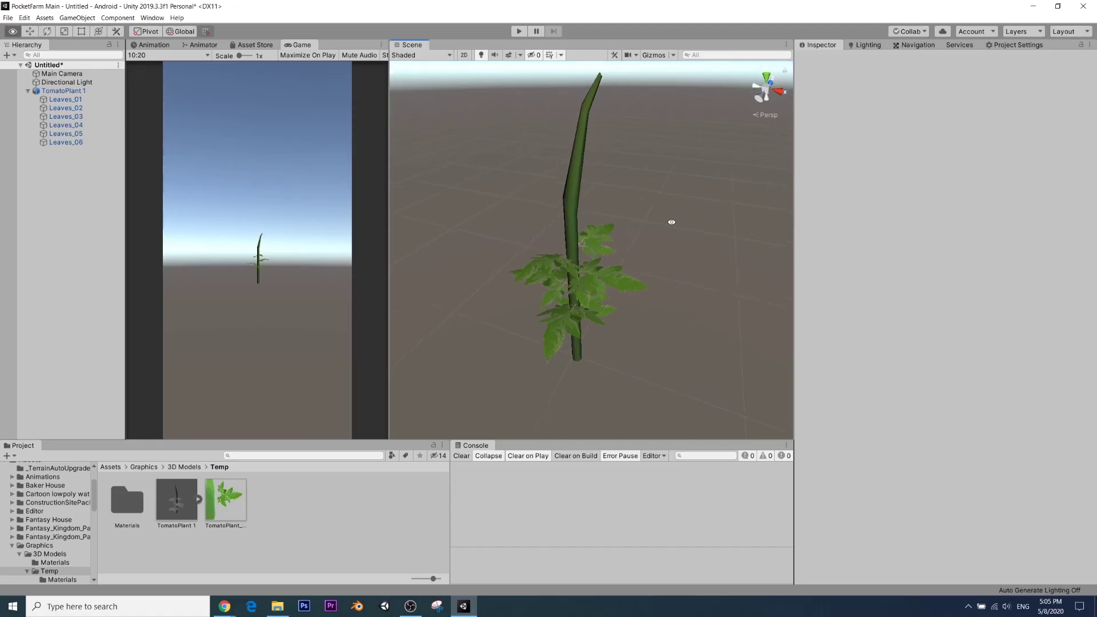
Select the Leaves_04 leaf cluster on the tomato plant and reframe the view.
alt+drag(670, 225, 607, 256)
scroll(605, 252, up, 5)
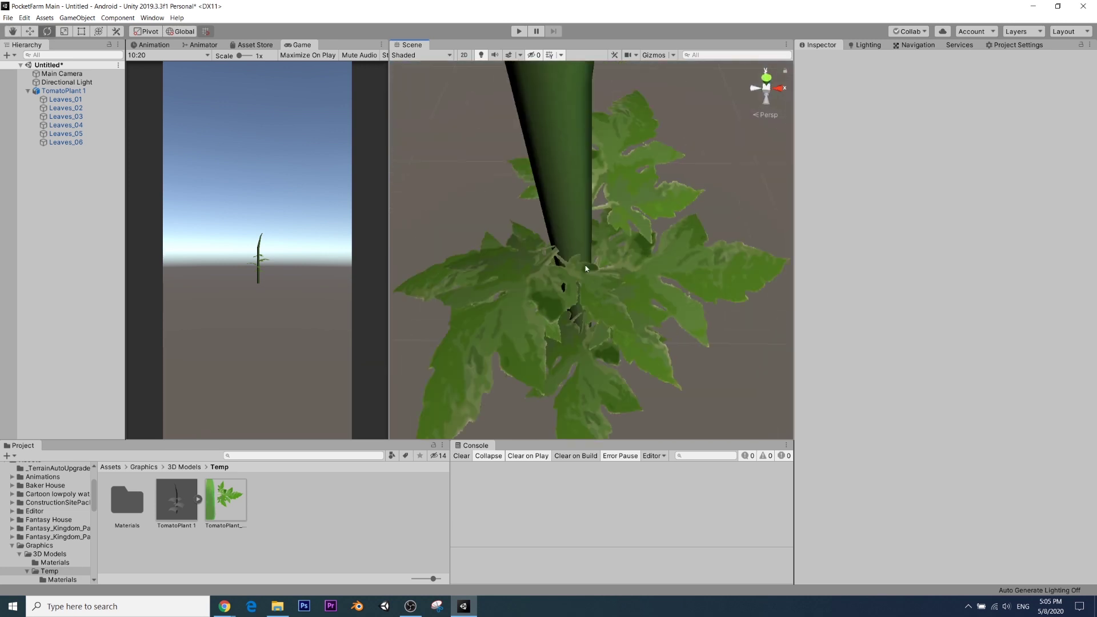
click(688, 258)
click(687, 280)
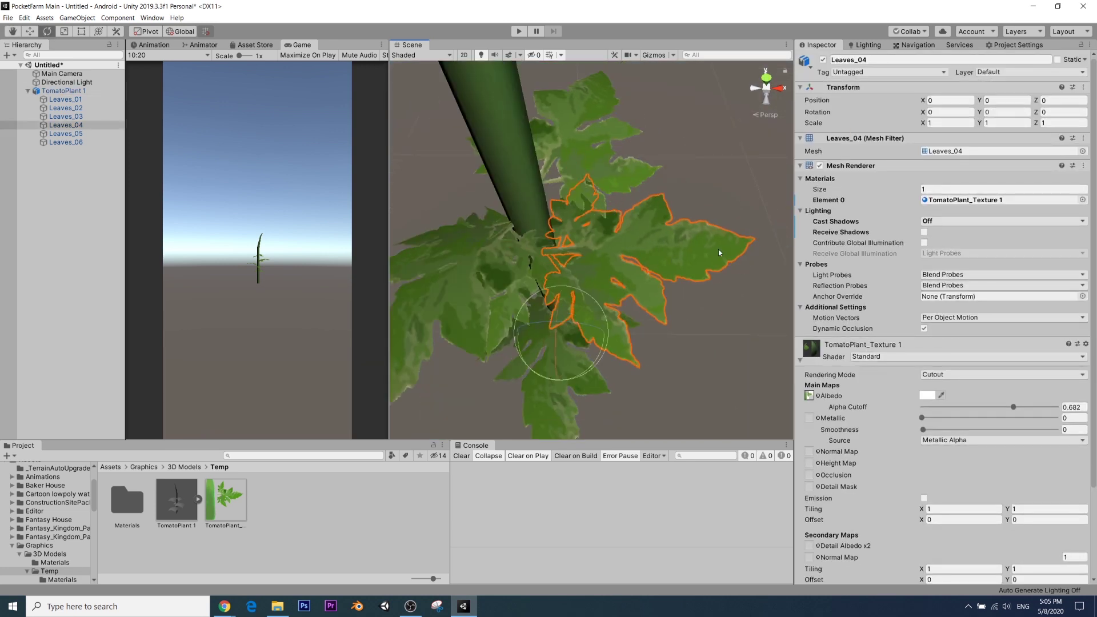
scroll(718, 249, down, 5)
alt+drag(708, 249, 670, 249)
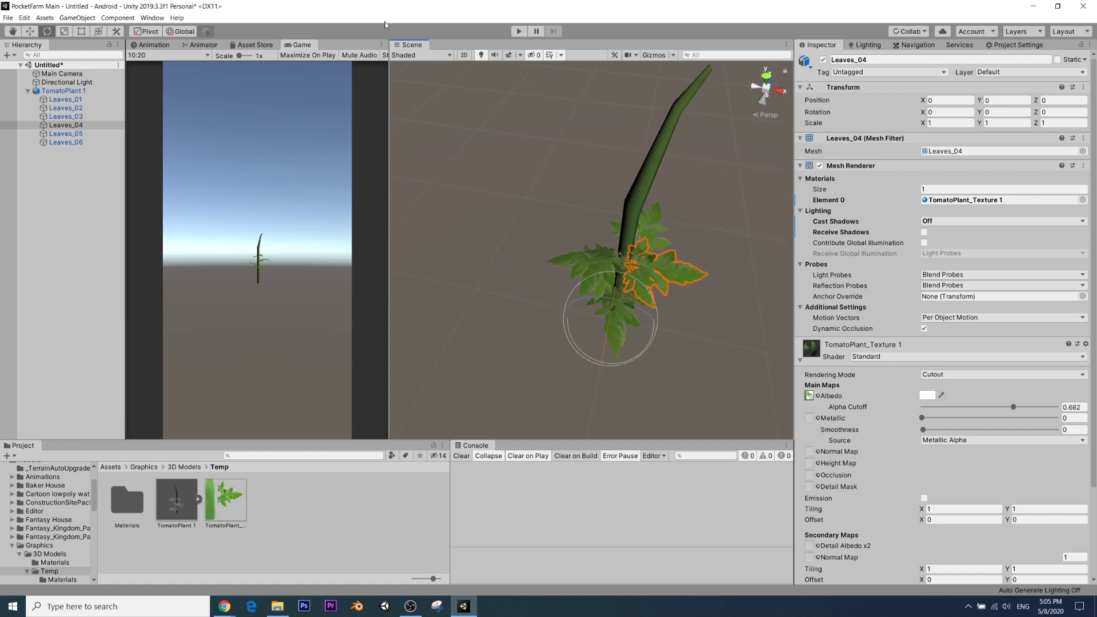
Switch the Scene view draw mode to bare Wireframe.
click(420, 55)
click(421, 84)
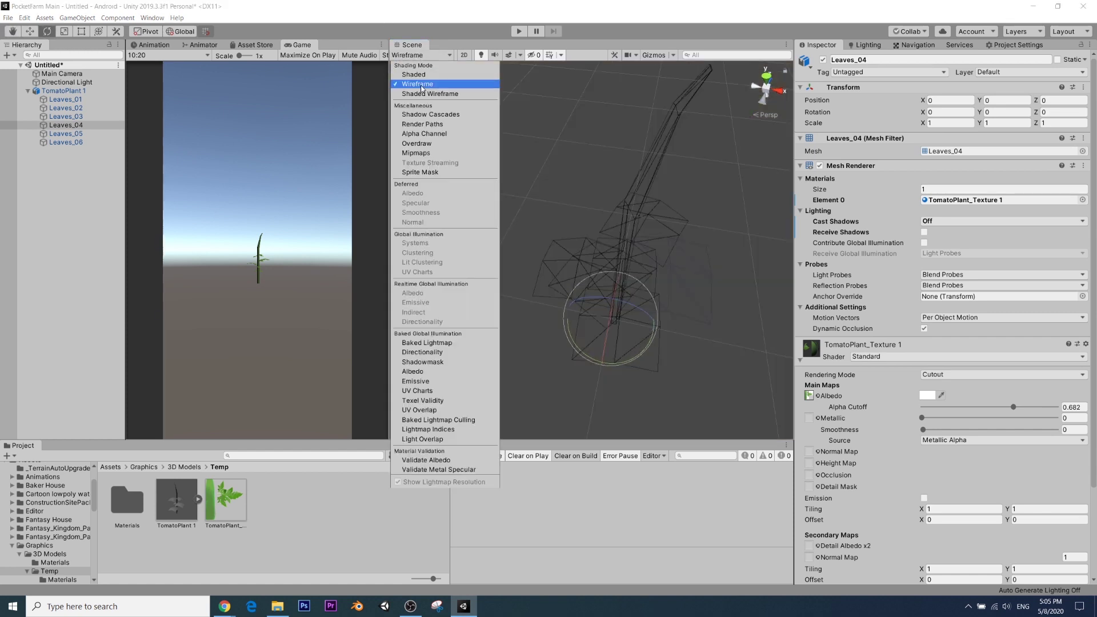
click(678, 205)
scroll(668, 197, up, 5)
scroll(619, 154, down, 2)
Change the Scene view draw mode to Shaded Wireframe and deselect the plant.
click(634, 117)
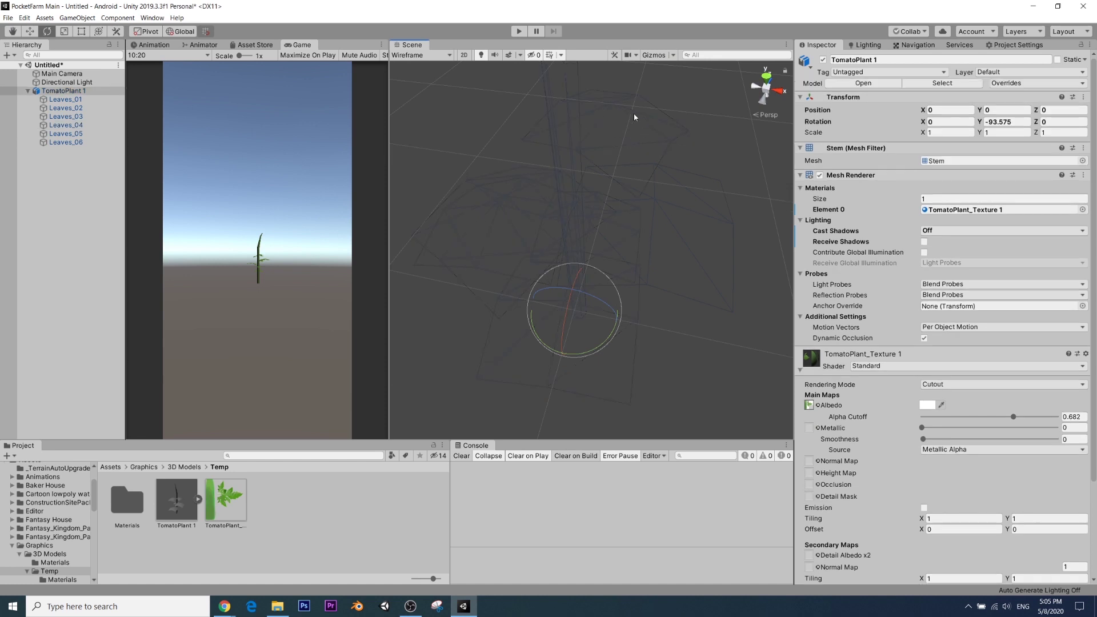
click(633, 116)
click(420, 54)
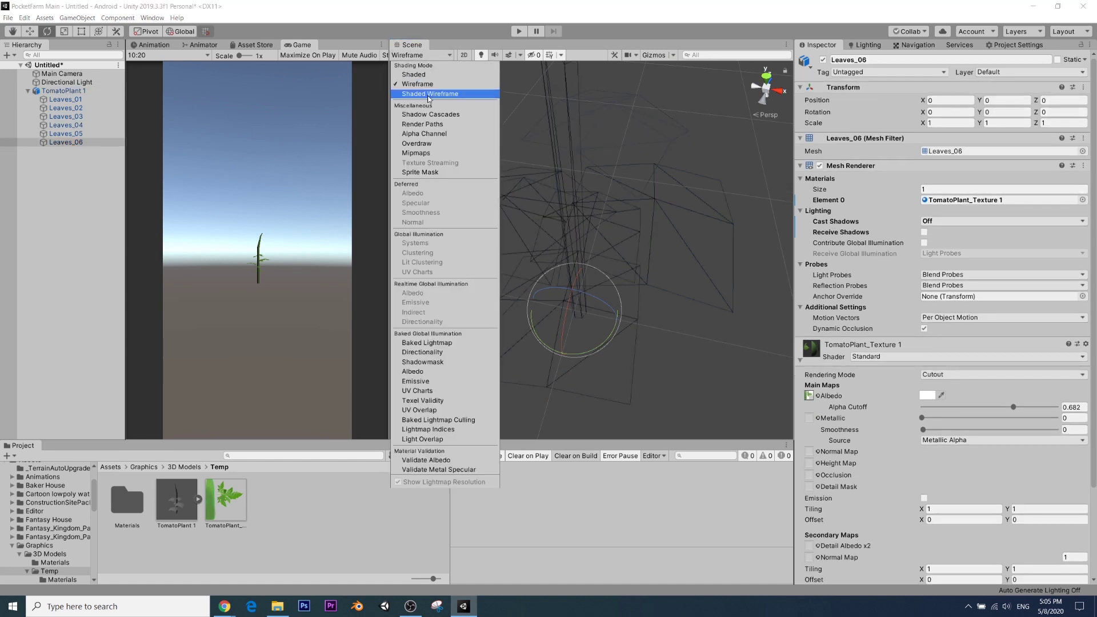
click(428, 94)
click(704, 234)
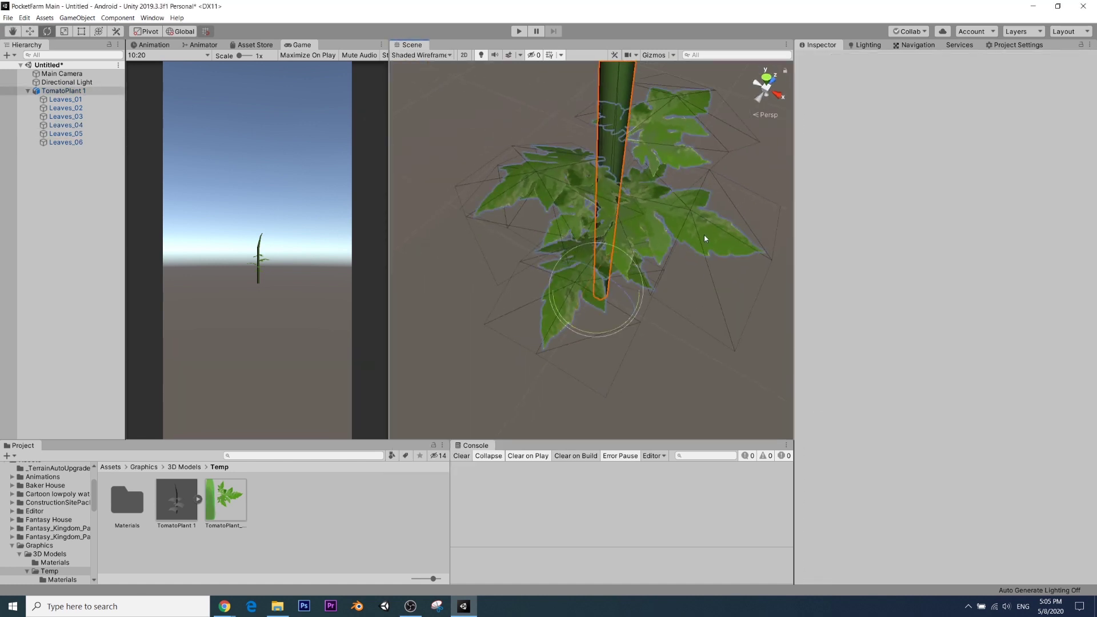
middle_drag(698, 197, 659, 194)
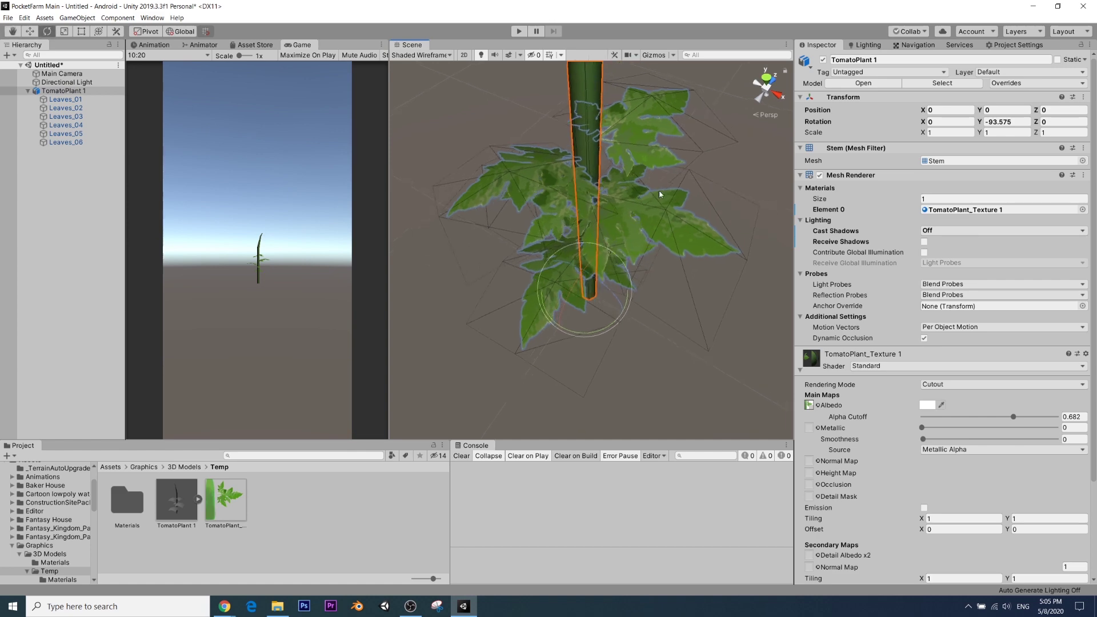
click(663, 196)
click(656, 223)
alt+drag(698, 216, 679, 140)
click(680, 139)
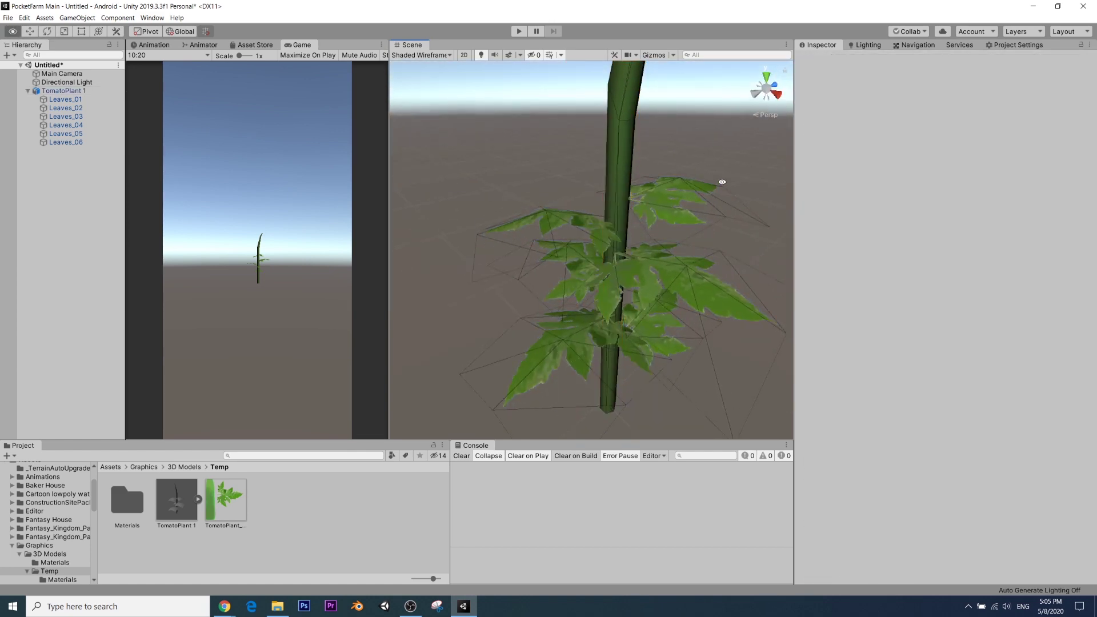
alt+drag(722, 179, 703, 158)
scroll(704, 158, down, 10)
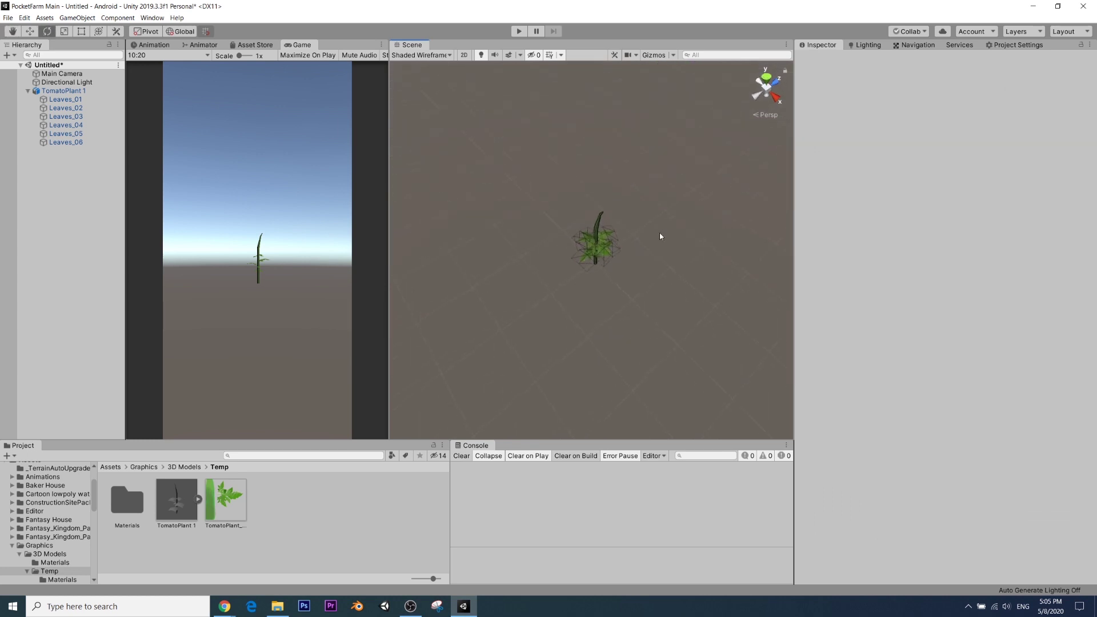
scroll(657, 260, up, 4)
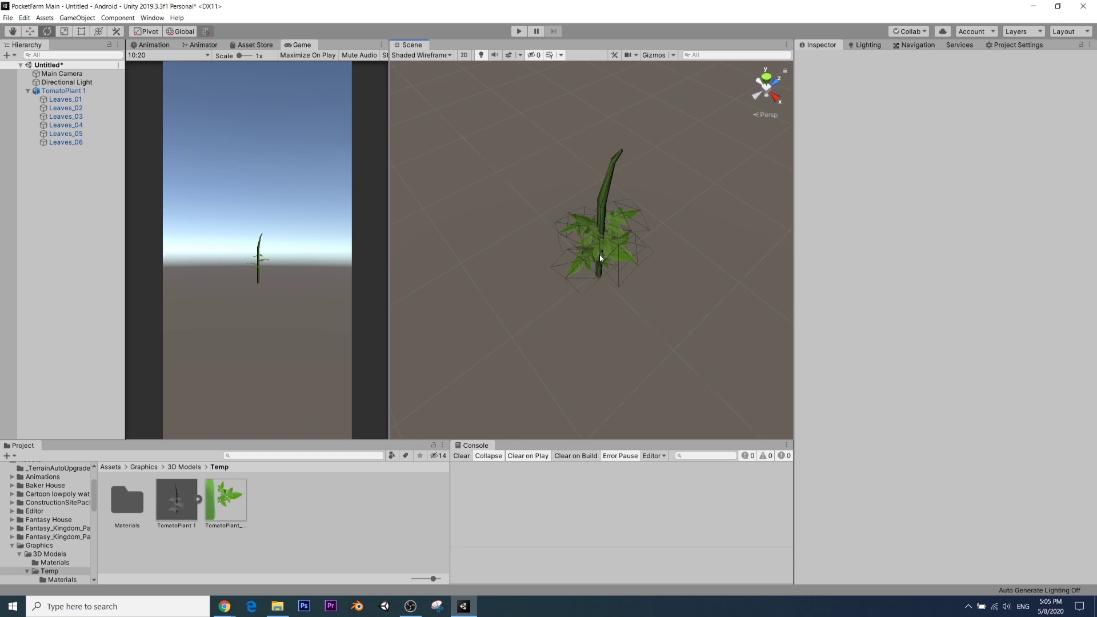
alt+drag(602, 243, 659, 183)
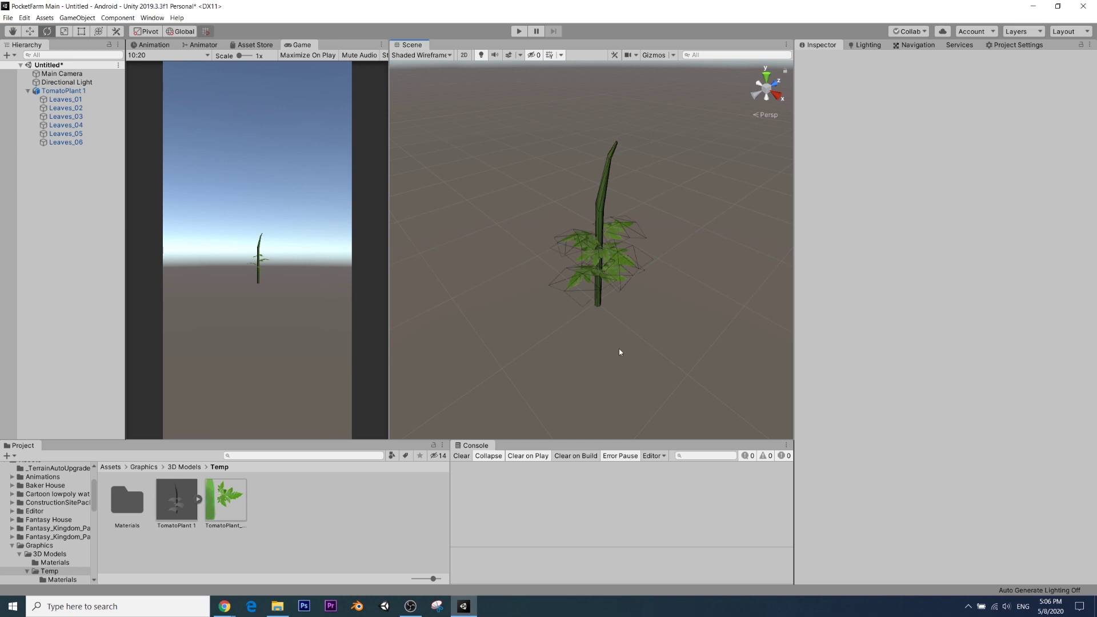
click(619, 260)
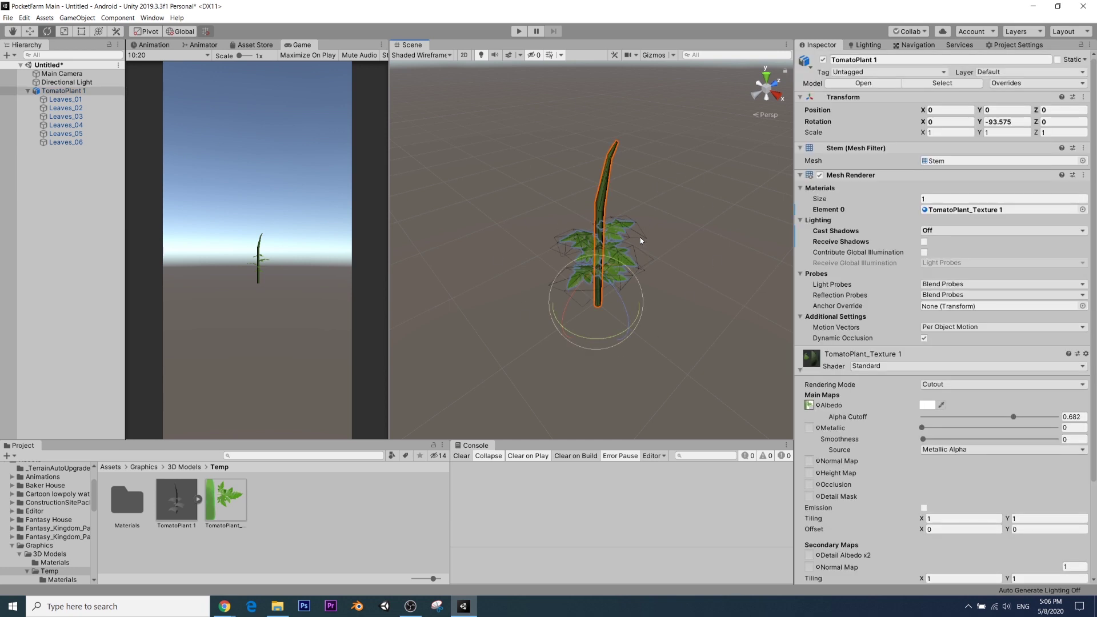
click(639, 238)
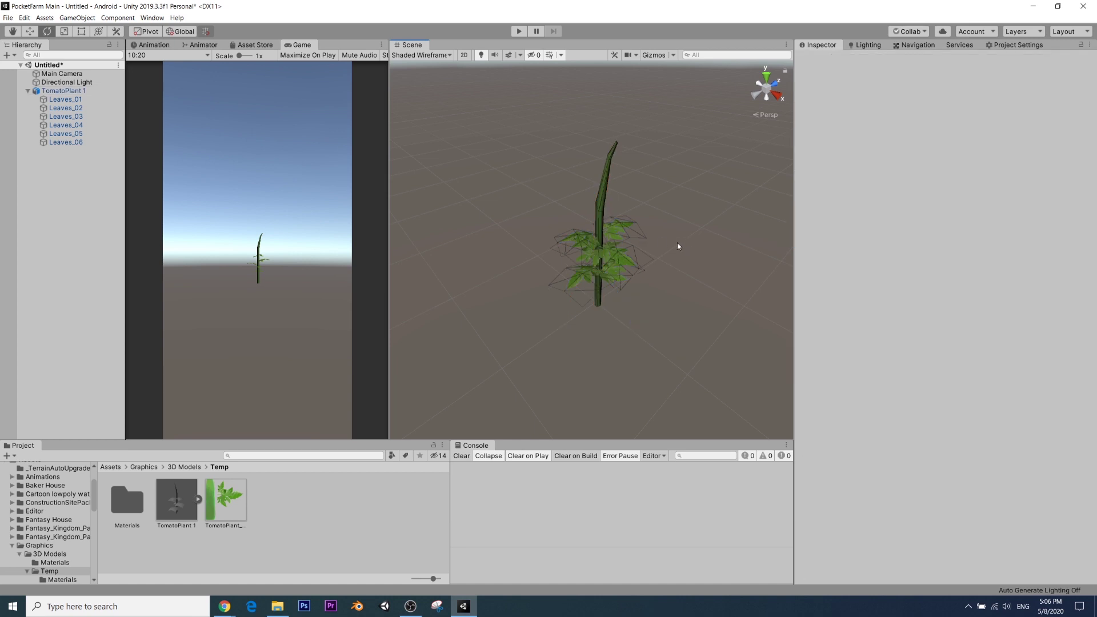